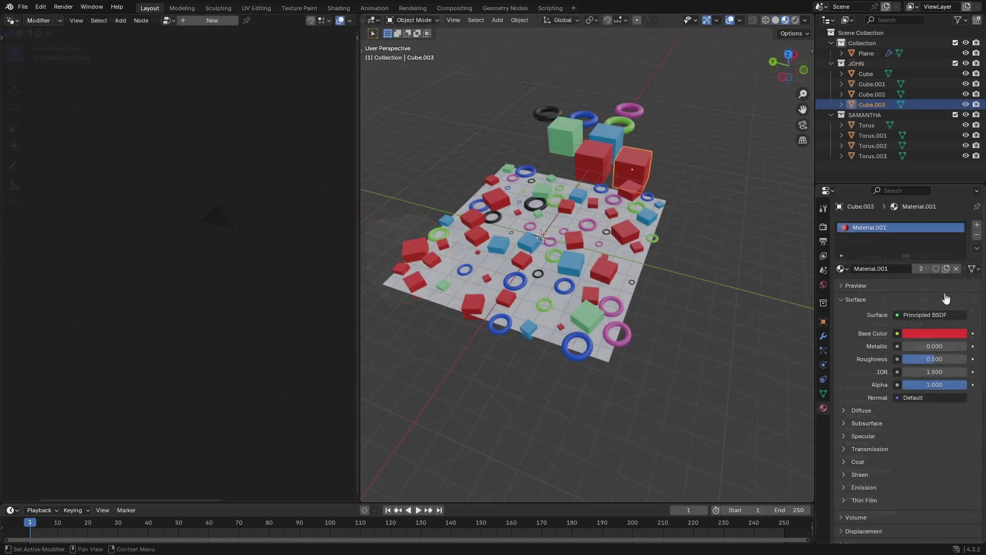
pyautogui.click(933, 335)
pyautogui.moveTo(899, 272); pyautogui.dragTo(914, 282)
pyautogui.moveTo(956, 292)
pyautogui.mouseDown()
pyautogui.moveTo(939, 291)
pyautogui.moveTo(974, 292)
pyautogui.mouseUp()
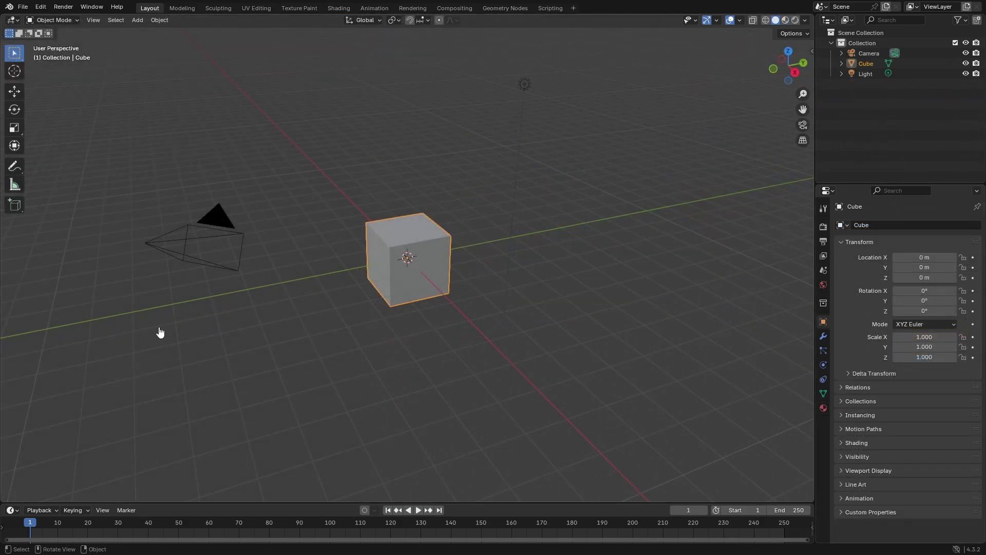
# Step: Delete the default camera, cube and light from the scene
pyautogui.keyDown('shift'); pyautogui.moveTo(691, 413); pyautogui.dragTo(493, 232); pyautogui.keyUp('shift')
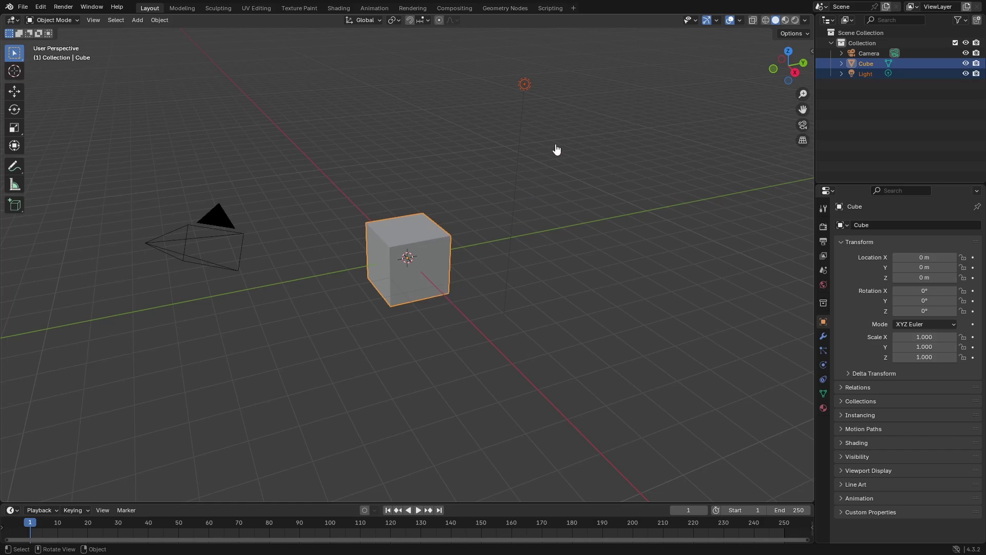
pyautogui.moveTo(627, 427); pyautogui.dragTo(168, 42)
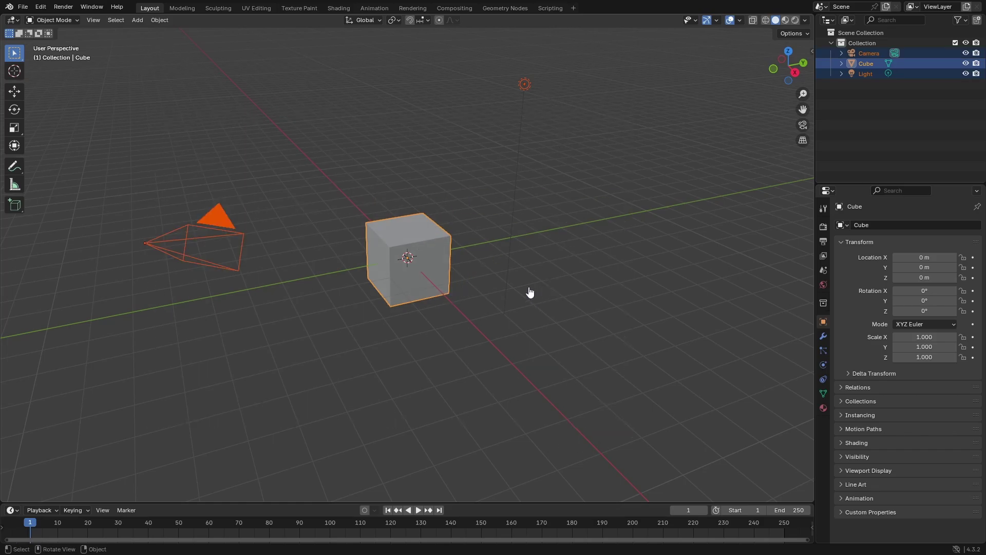
pyautogui.press('Delete')
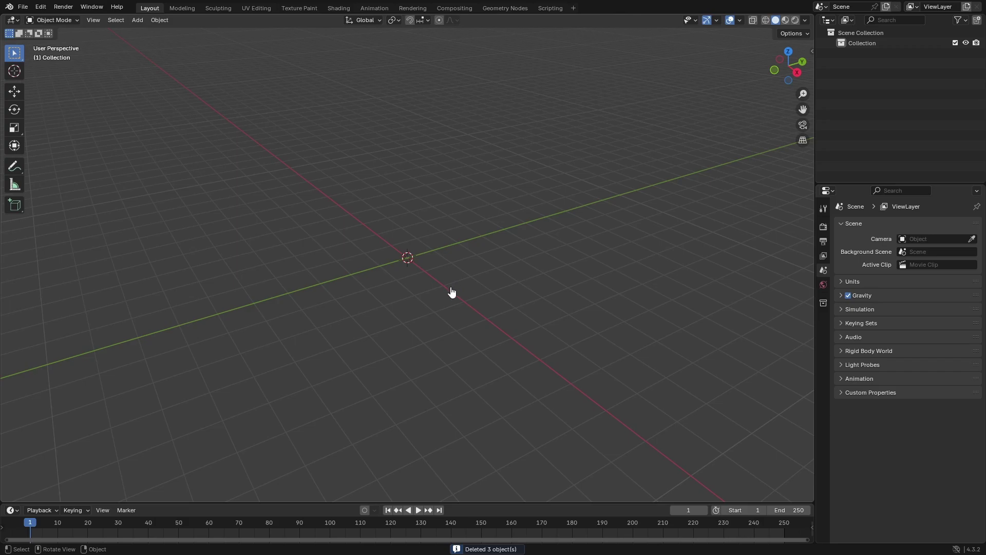
# Step: Add a plane mesh at the origin and scale it up uniformly to about 4.87
pyautogui.hotkey('shift', 'a')
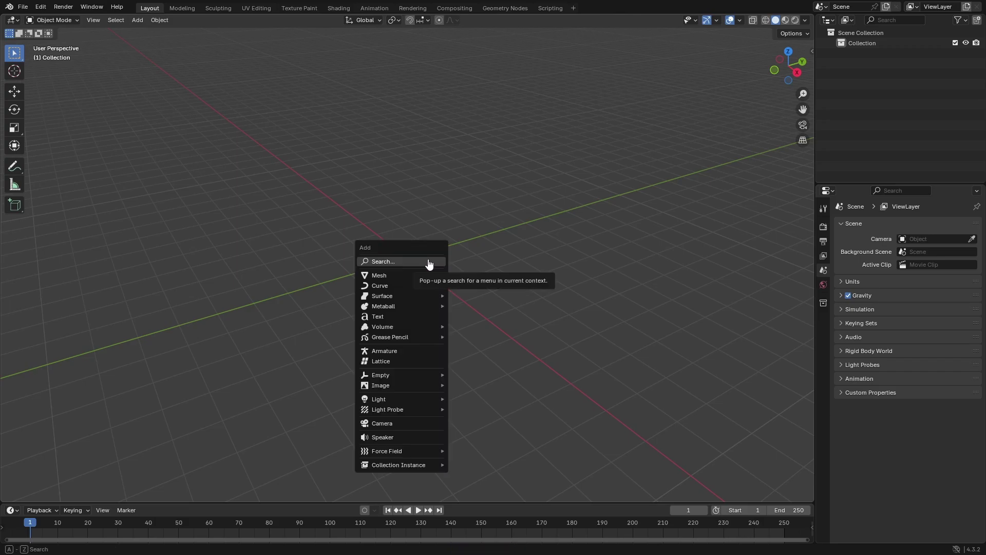
pyautogui.moveTo(422, 278)
pyautogui.click(470, 278)
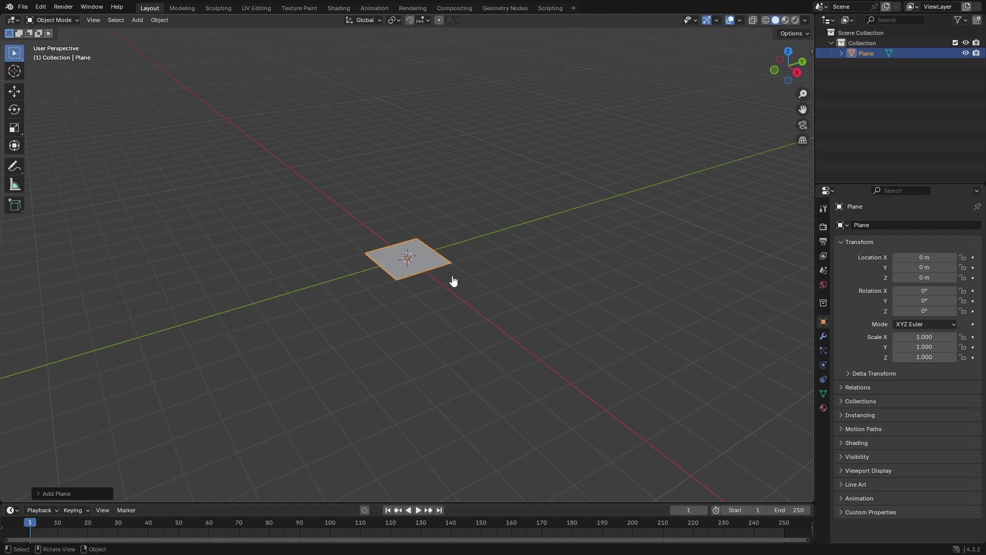
pyautogui.press('s')
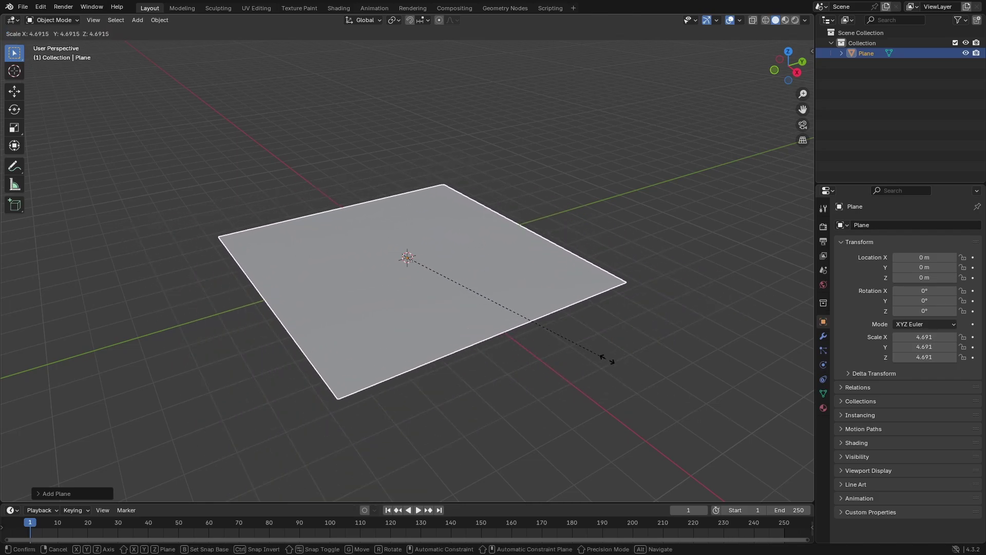
pyautogui.click(603, 357)
# Step: Add a cube mesh and move it along the X axis until it sits beside the plane
pyautogui.moveTo(399, 328); pyautogui.dragTo(425, 312, button='middle')
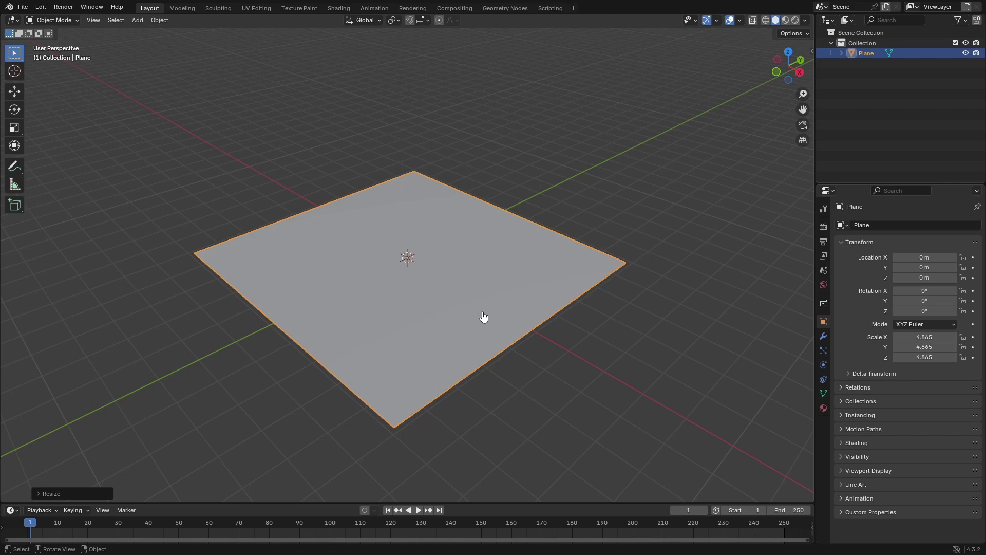
pyautogui.moveTo(523, 319); pyautogui.dragTo(543, 306, button='middle')
pyautogui.hotkey('shift', 'a')
pyautogui.moveTo(468, 253)
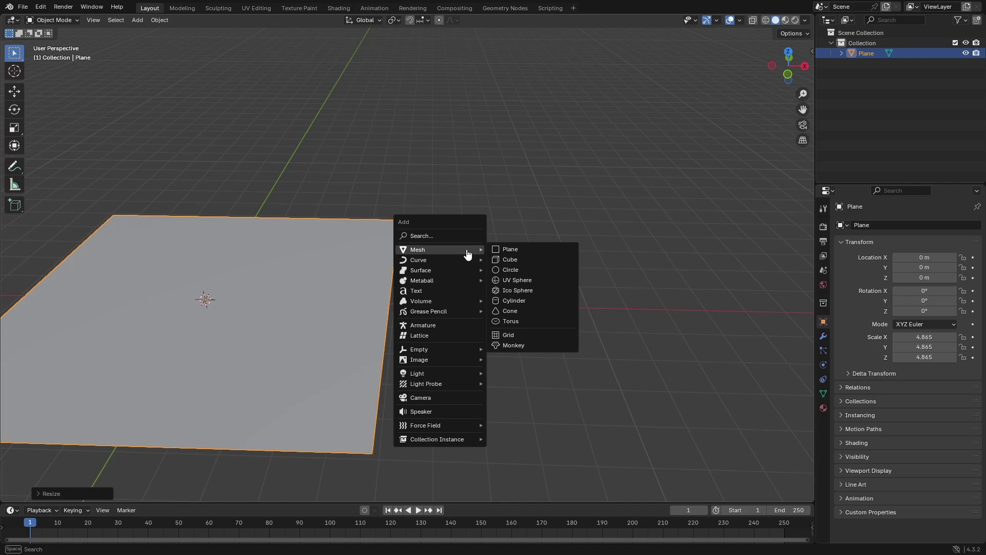
pyautogui.click(510, 261)
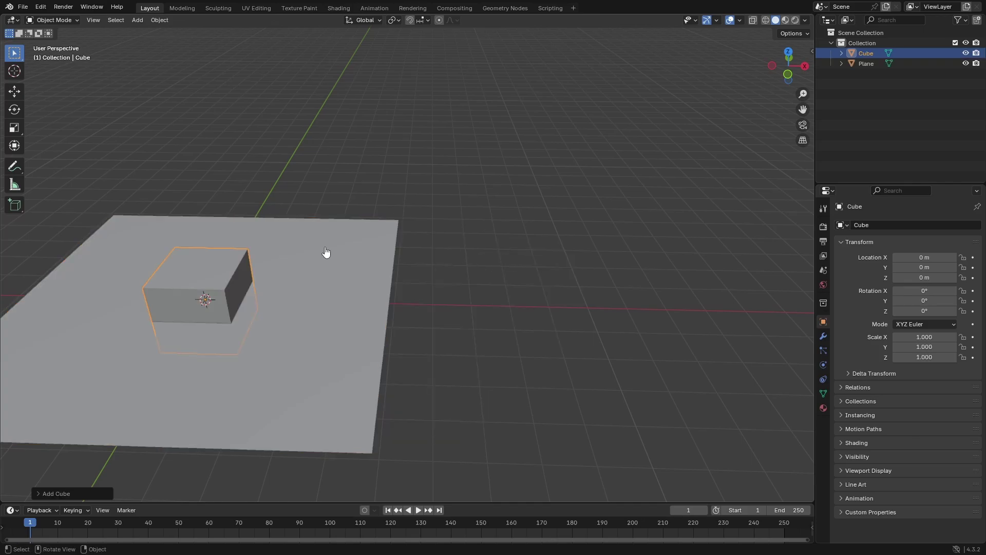
pyautogui.press('g')
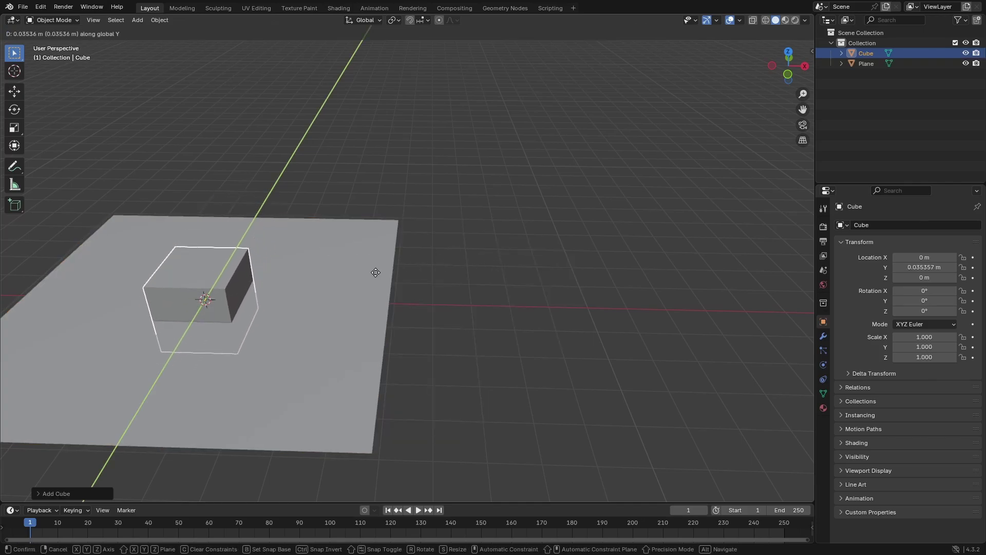
pyautogui.press('x')
pyautogui.click(632, 288)
# Step: Duplicate the cube along the X axis, placing the copy at about X 10.9 m
pyautogui.moveTo(632, 288); pyautogui.dragTo(421, 330, button='middle')
pyautogui.hotkey('shift', 'd')
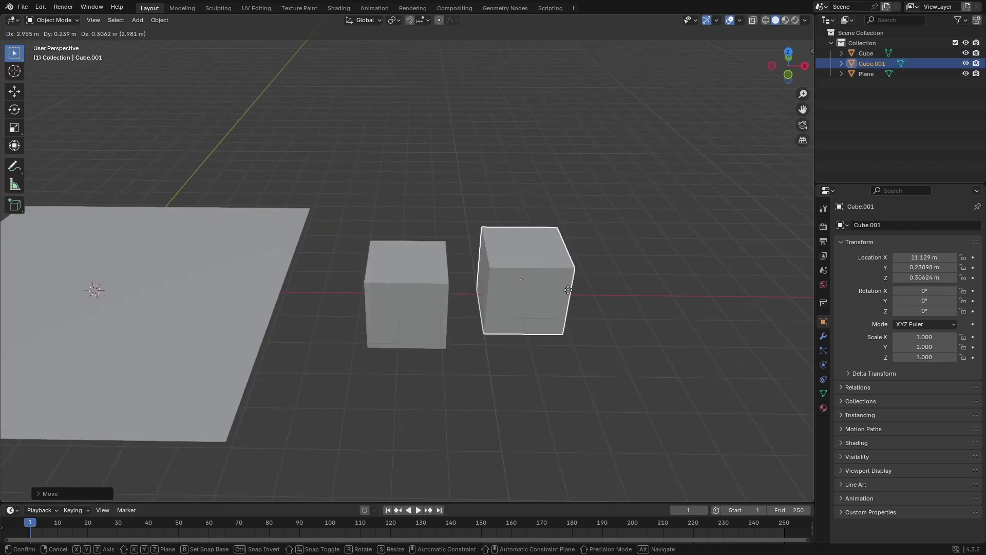
pyautogui.press('x')
pyautogui.click(556, 281)
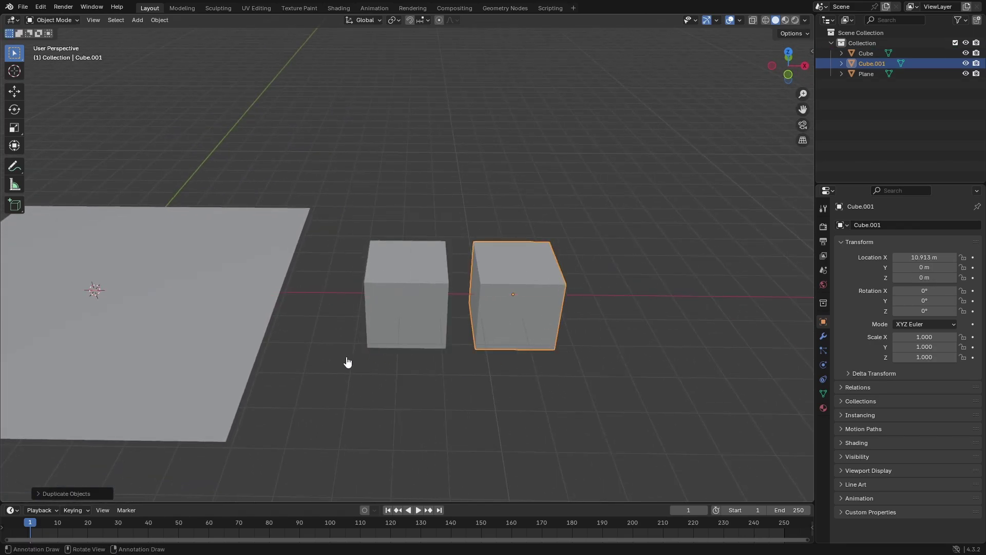
# Step: Add a torus mesh at the origin and apply Shade Smooth to it
pyautogui.keyDown('shift'); pyautogui.moveTo(539, 296); pyautogui.dragTo(452, 297, button='middle'); pyautogui.keyUp('shift')
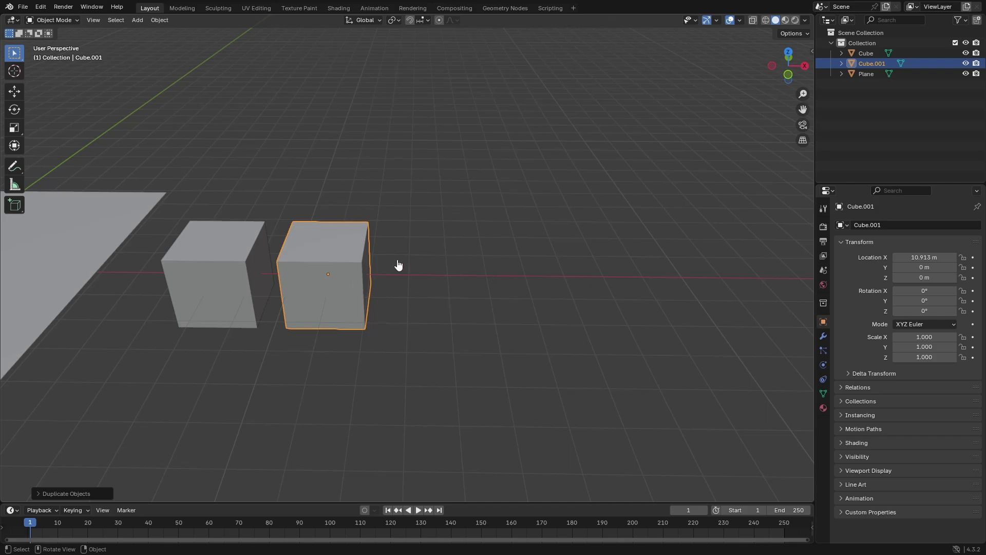
pyautogui.scroll(-4, 374, 258)
pyautogui.hotkey('shift', 'a')
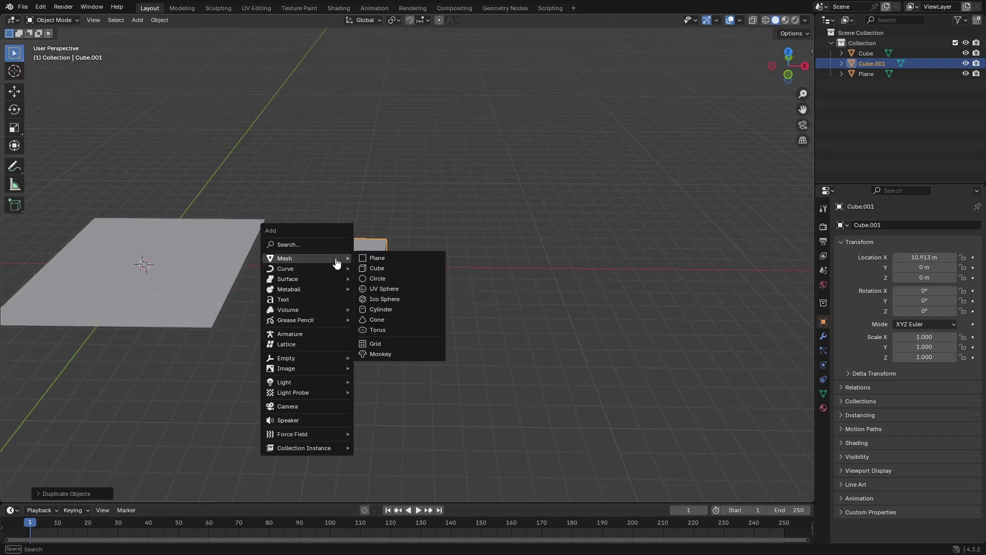
pyautogui.click(401, 331)
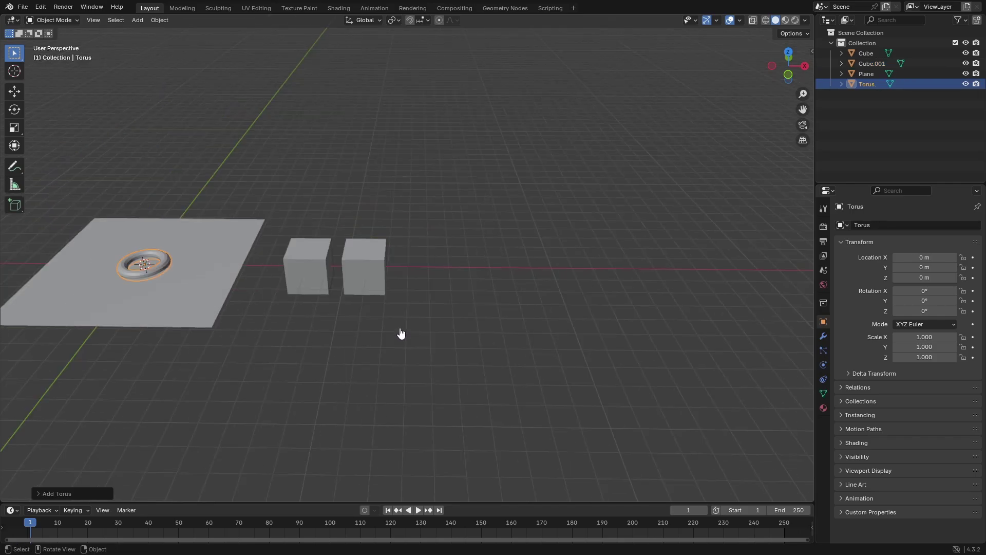
pyautogui.scroll(5, 287, 308)
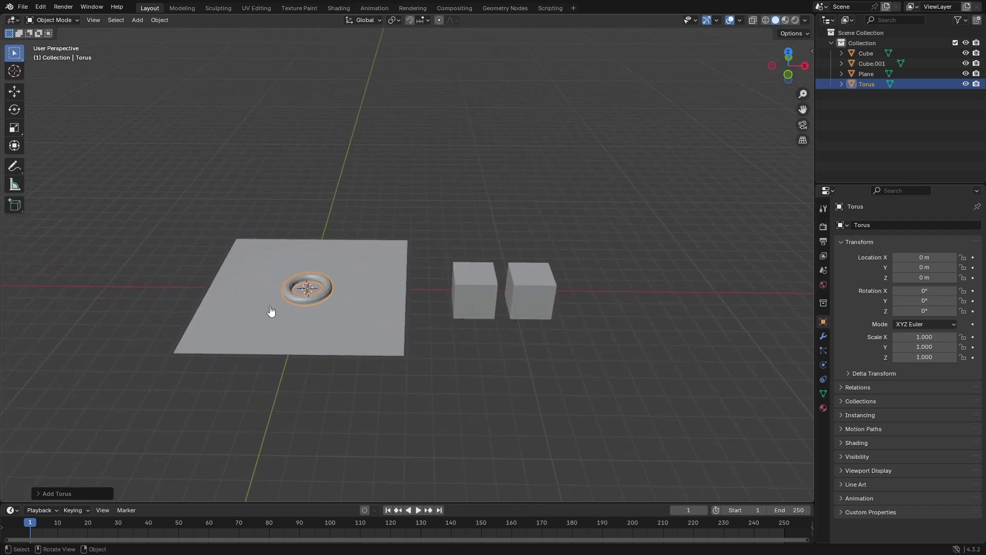
pyautogui.scroll(-1, 277, 267)
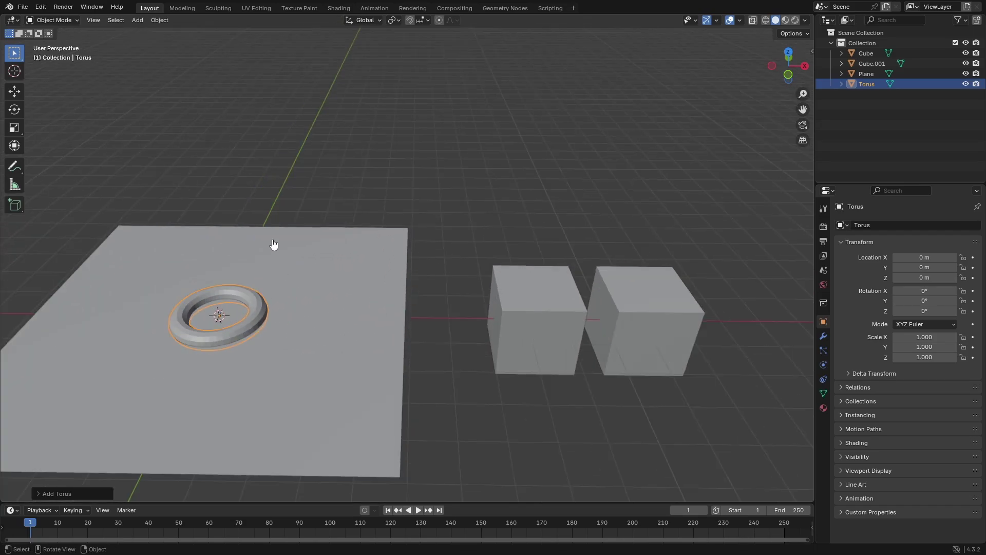
pyautogui.click(94, 20)
pyautogui.moveTo(158, 23)
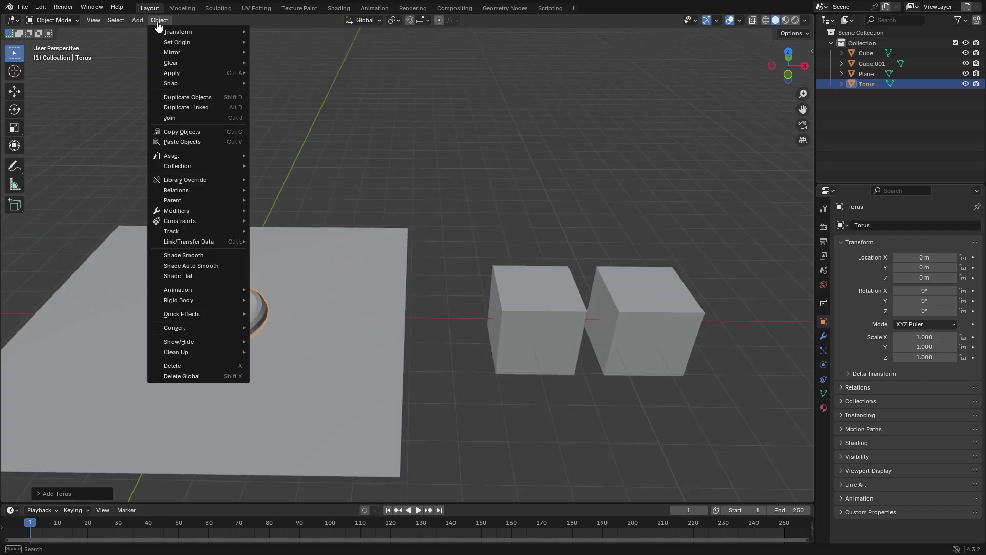
pyautogui.click(198, 255)
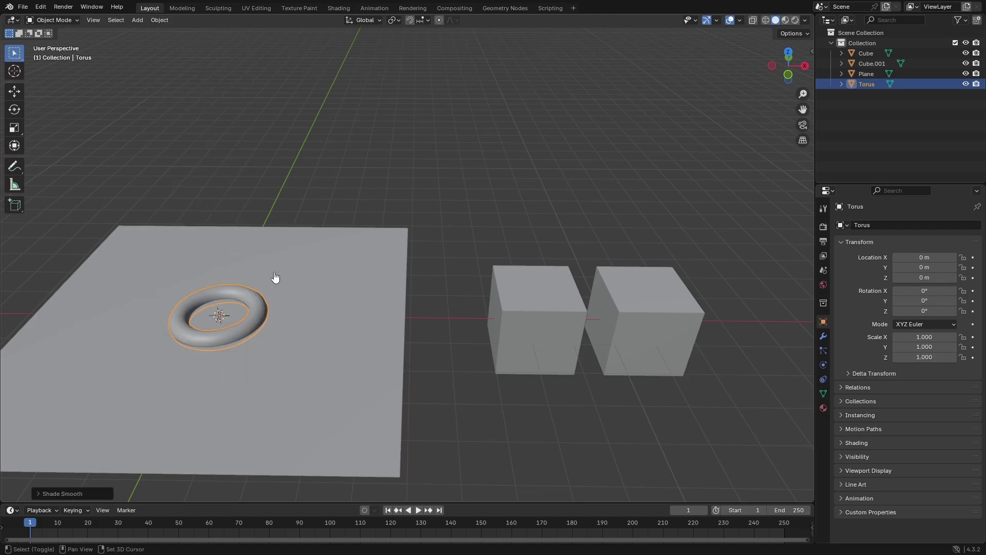
# Step: Move the torus along the X axis past the cubes, to about X 14.2 m
pyautogui.scroll(-2, 426, 272)
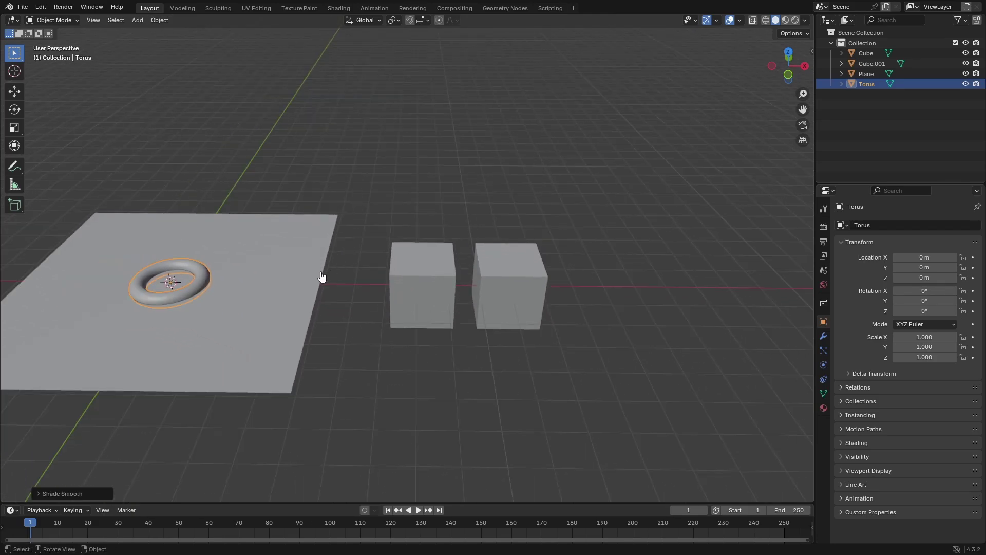
pyautogui.press('g')
pyautogui.press('x')
pyautogui.click(692, 292)
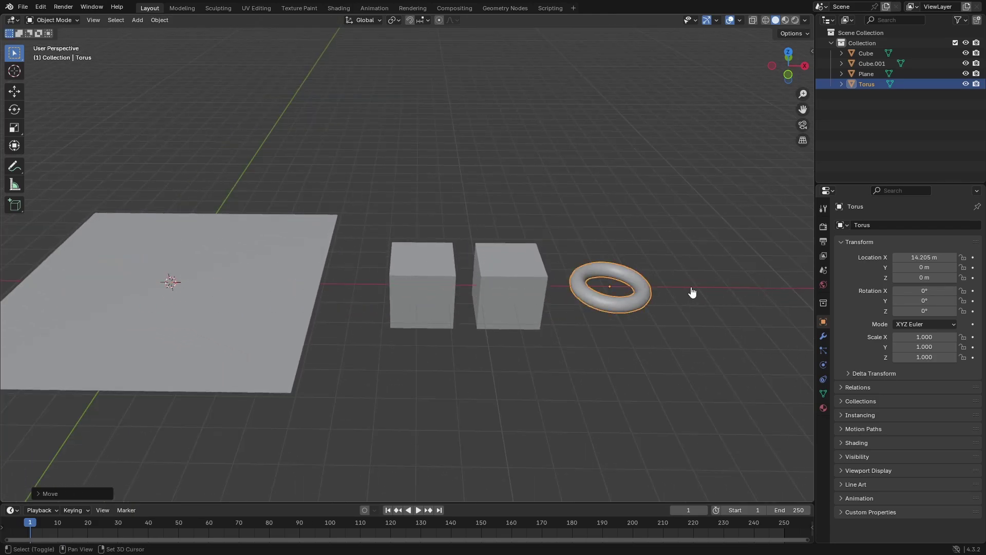
# Step: Duplicate the torus along the X axis, placing the copy at about X 17.2 m
pyautogui.keyDown('shift'); pyautogui.moveTo(692, 292); pyautogui.dragTo(574, 294, button='middle'); pyautogui.keyUp('shift')
pyautogui.hotkey('shift', 'd')
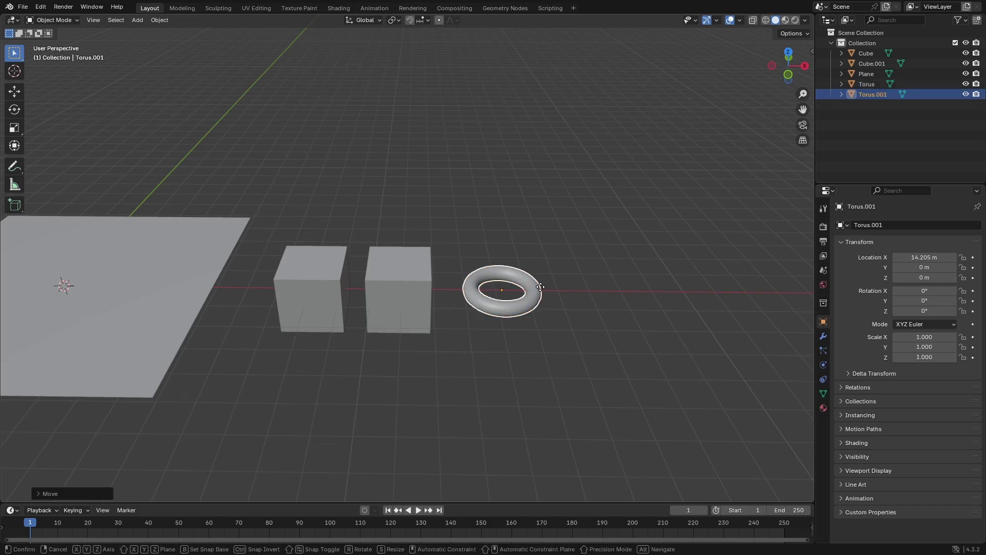
pyautogui.press('x')
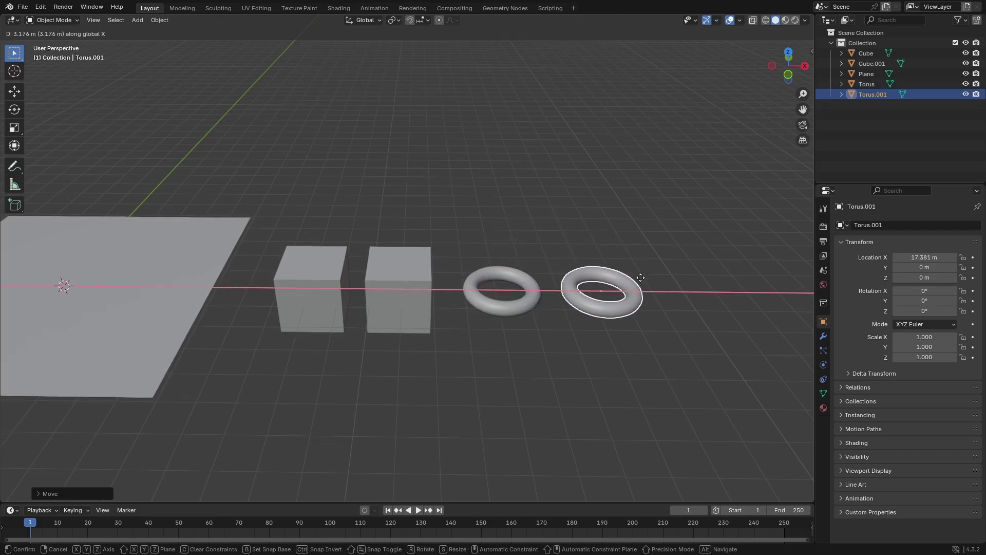
pyautogui.click(634, 286)
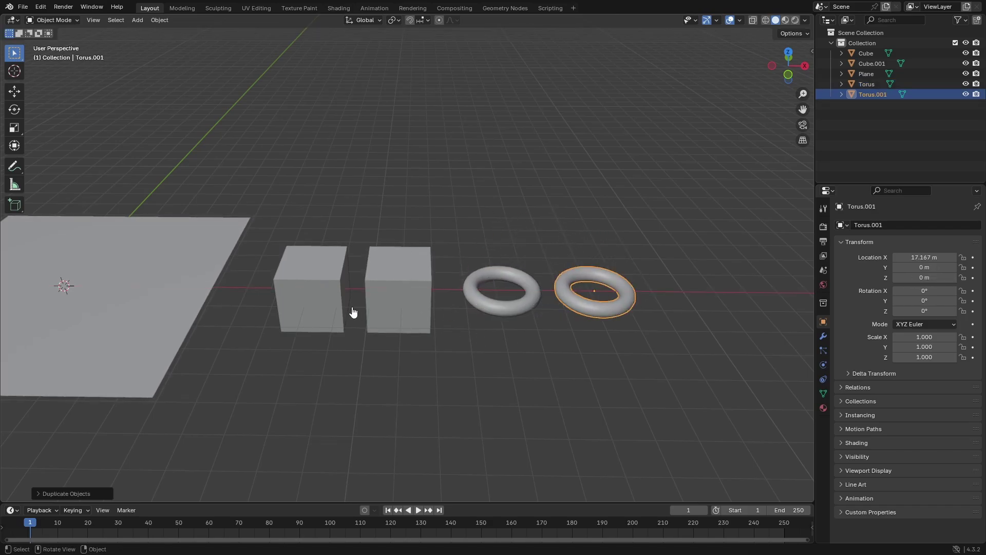
pyautogui.click(391, 303)
pyautogui.click(333, 292)
pyautogui.click(483, 303)
pyautogui.click(606, 293)
pyautogui.click(472, 304)
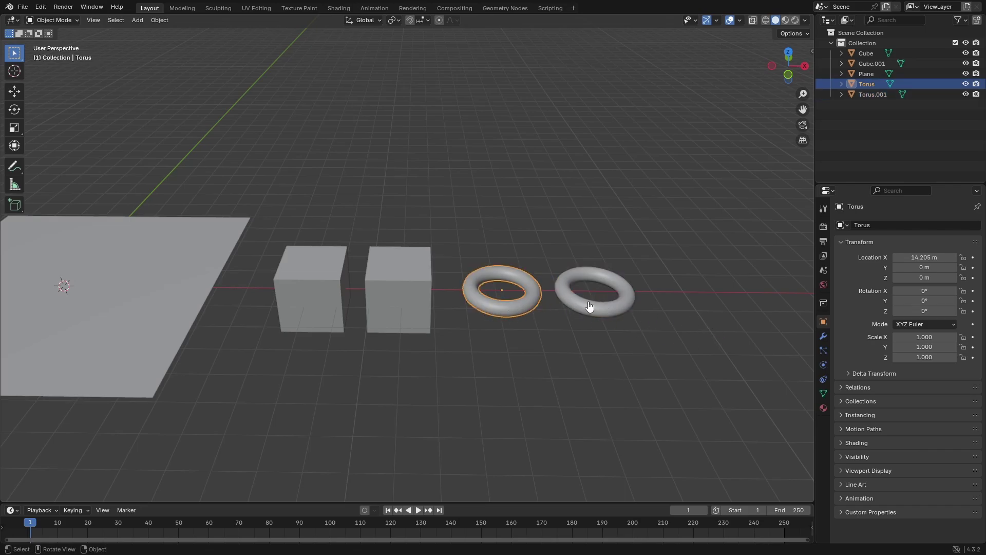
# Step: Create a new material on the cube nearest the plane with a red base color of about #E73532
pyautogui.click(823, 407)
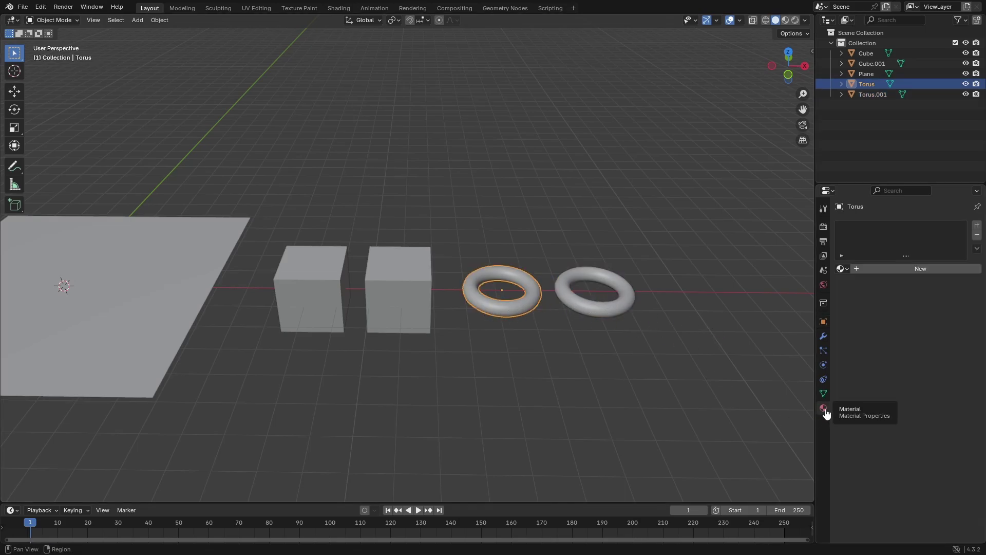
pyautogui.click(841, 269)
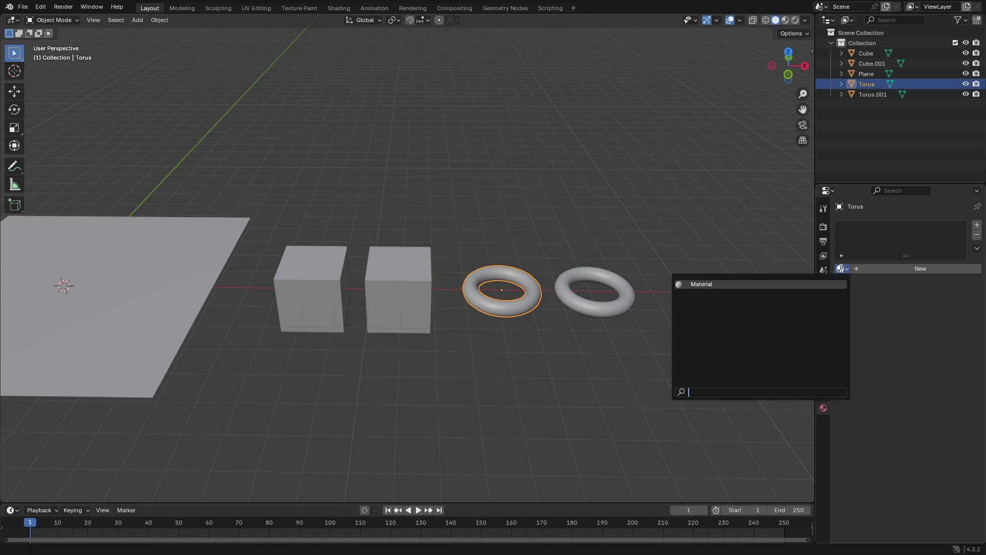
pyautogui.click(328, 286)
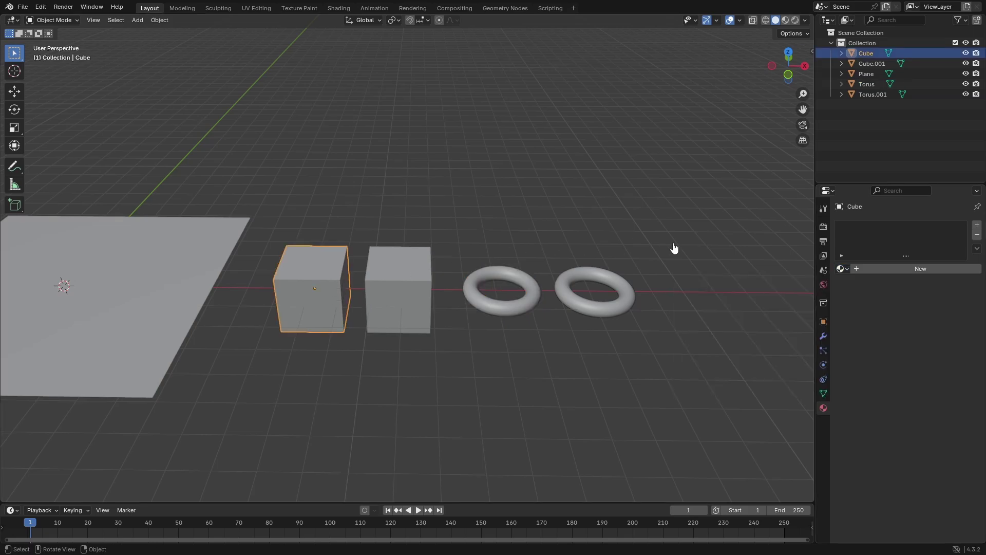
pyautogui.click(913, 272)
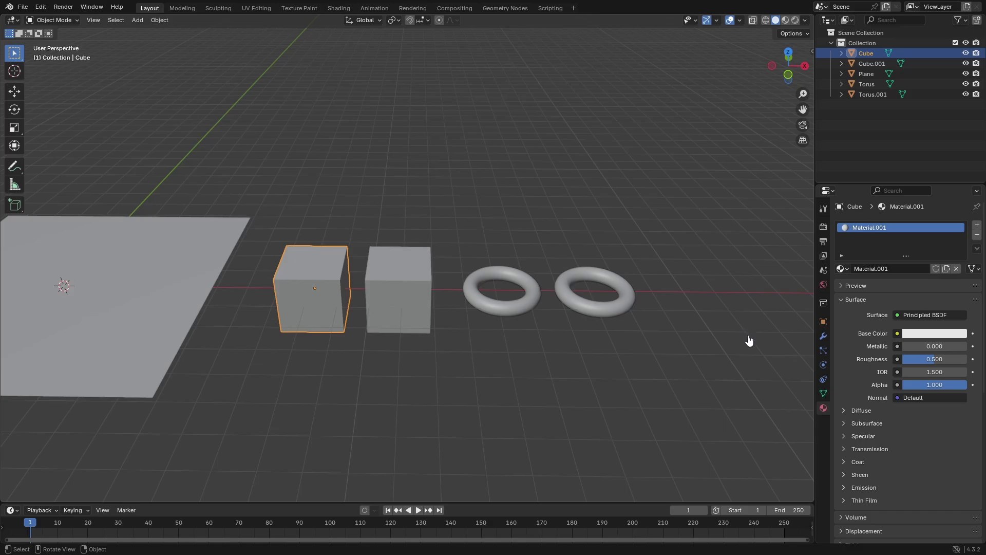
pyautogui.click(919, 335)
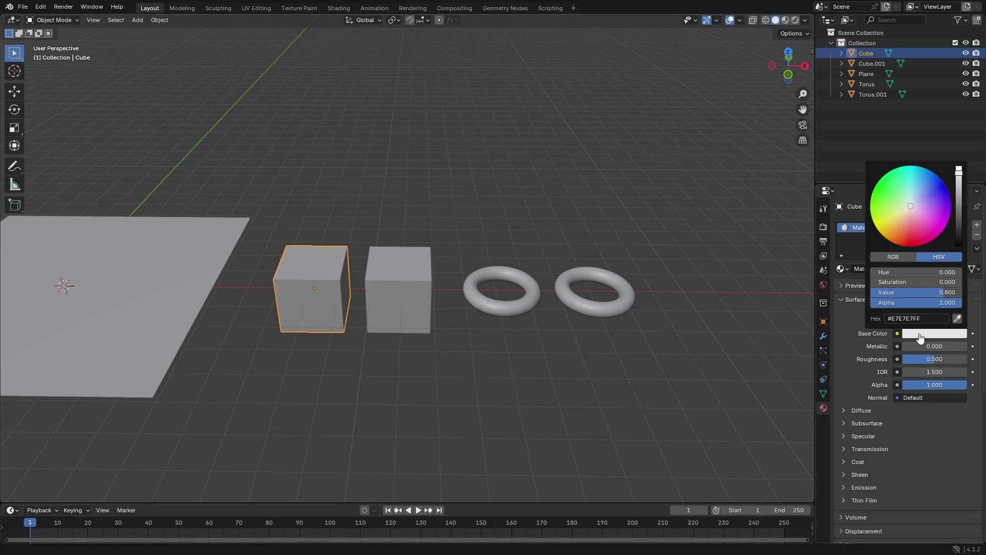
pyautogui.moveTo(910, 238); pyautogui.dragTo(910, 238)
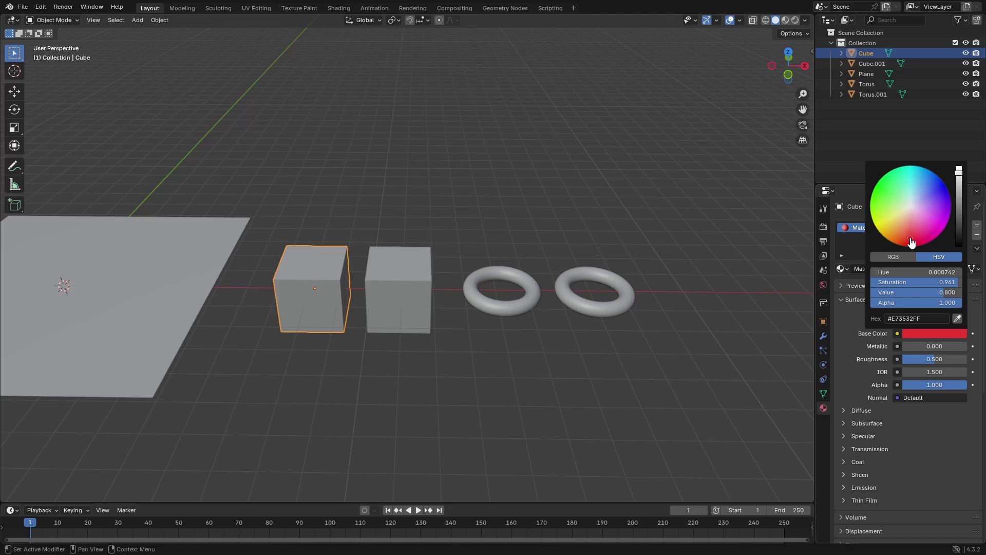
# Step: Give the second cube a new material with a light blue base color, and show the viewport in Material Preview shading
pyautogui.click(400, 279)
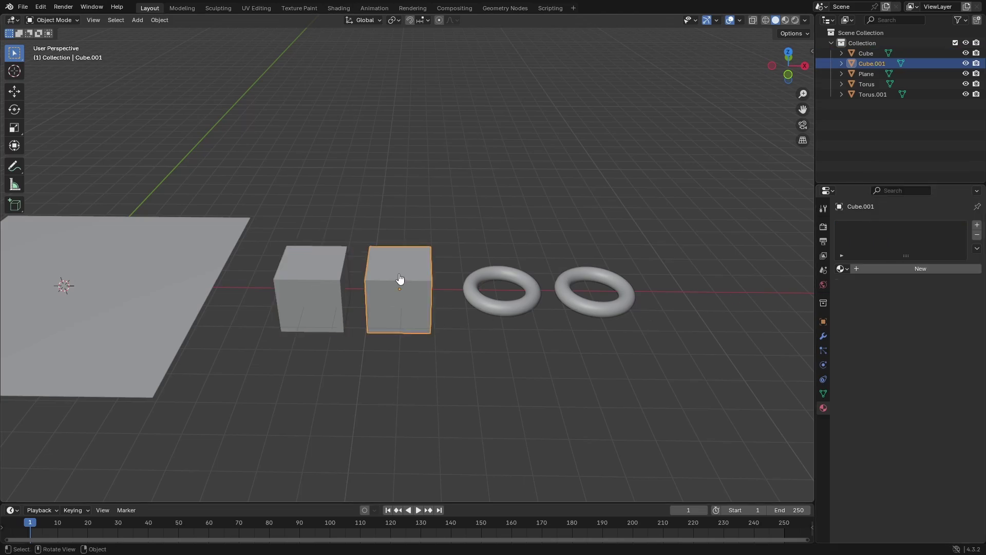
pyautogui.click(896, 270)
pyautogui.click(923, 335)
pyautogui.moveTo(926, 185); pyautogui.dragTo(924, 176)
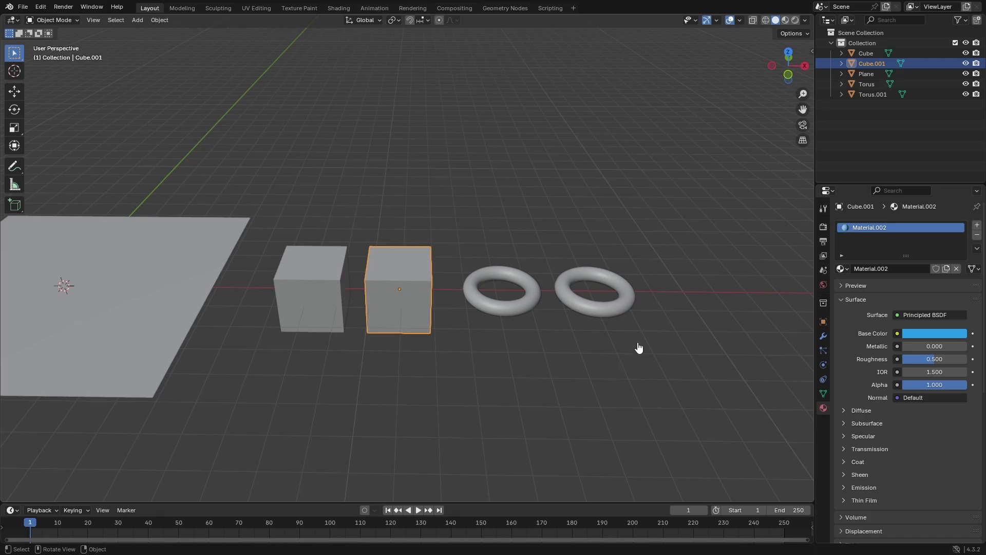
pyautogui.click(786, 20)
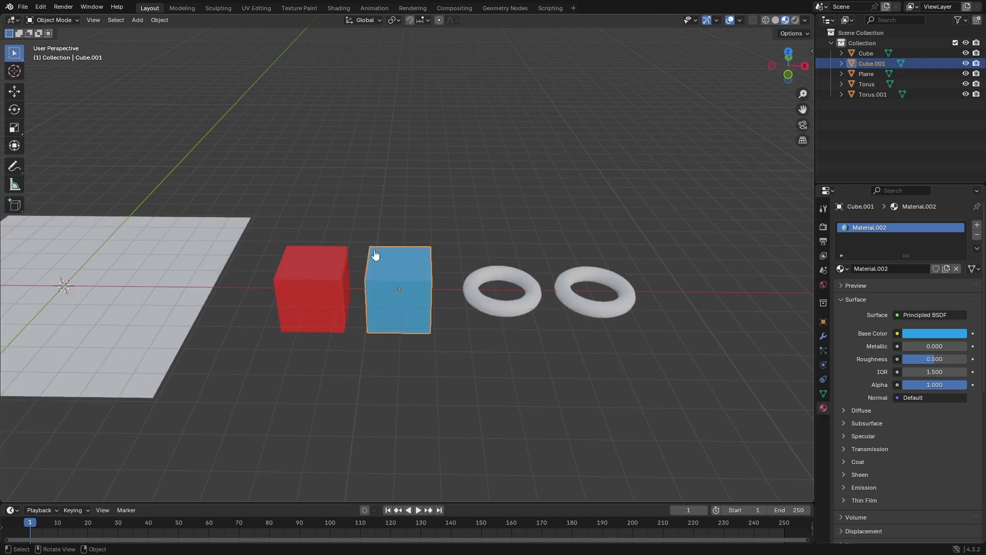
# Step: Create a new material on the torus nearest the cubes with a bright green base color of about #84E742
pyautogui.moveTo(375, 254); pyautogui.dragTo(411, 221, button='middle')
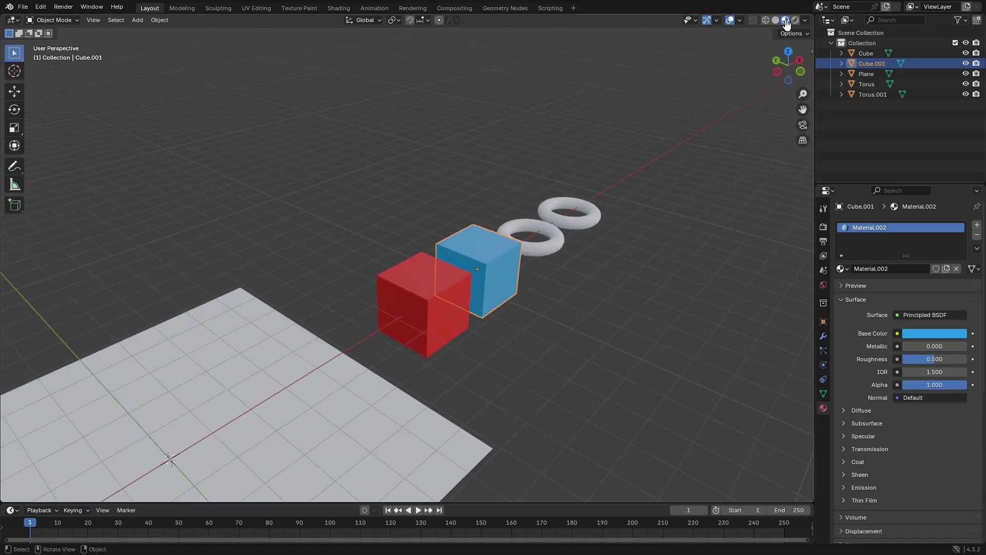
pyautogui.moveTo(571, 280); pyautogui.dragTo(544, 288, button='middle')
pyautogui.click(535, 278)
pyautogui.click(866, 270)
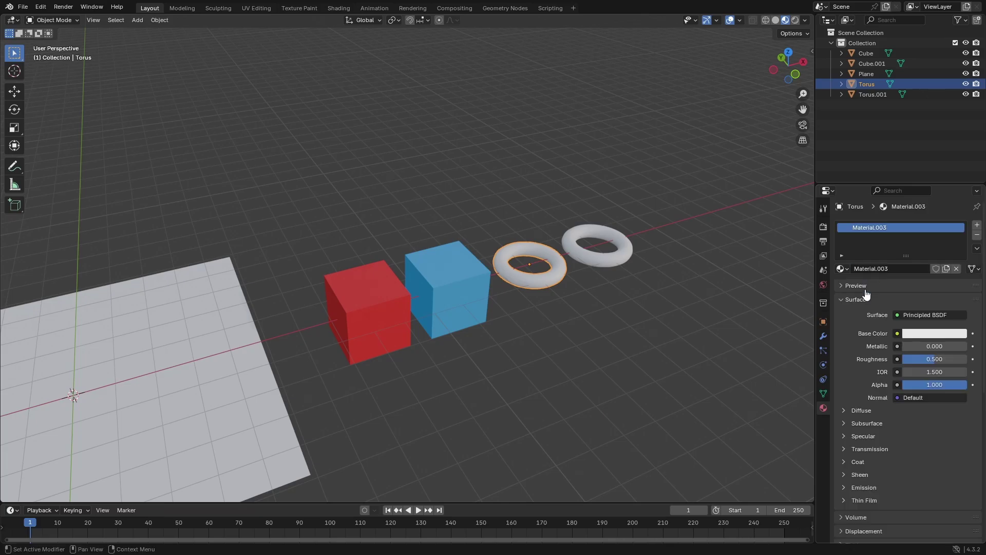
pyautogui.click(912, 334)
pyautogui.click(882, 203)
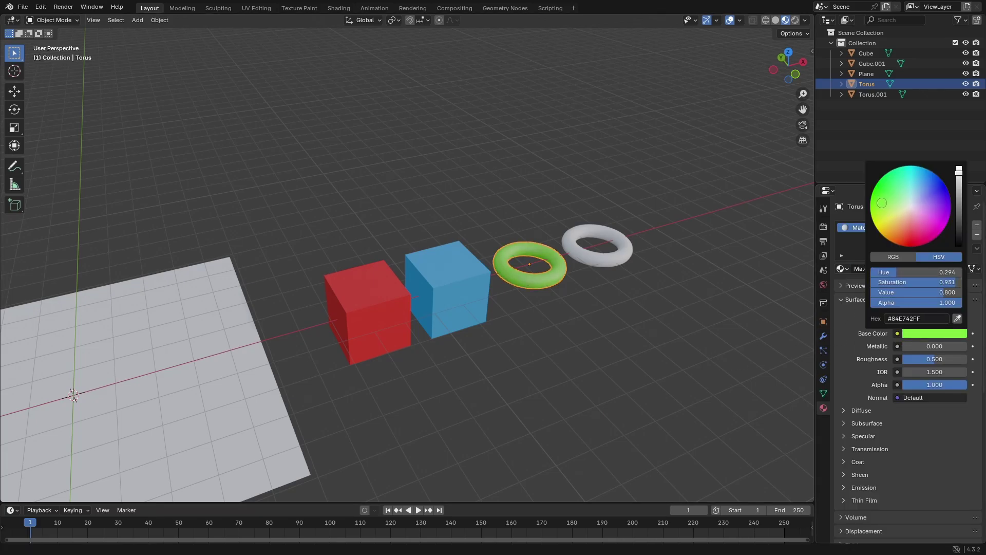
# Step: Give the outer torus a new material with a magenta base color of about #E743B0
pyautogui.click(626, 251)
pyautogui.click(919, 269)
pyautogui.click(919, 334)
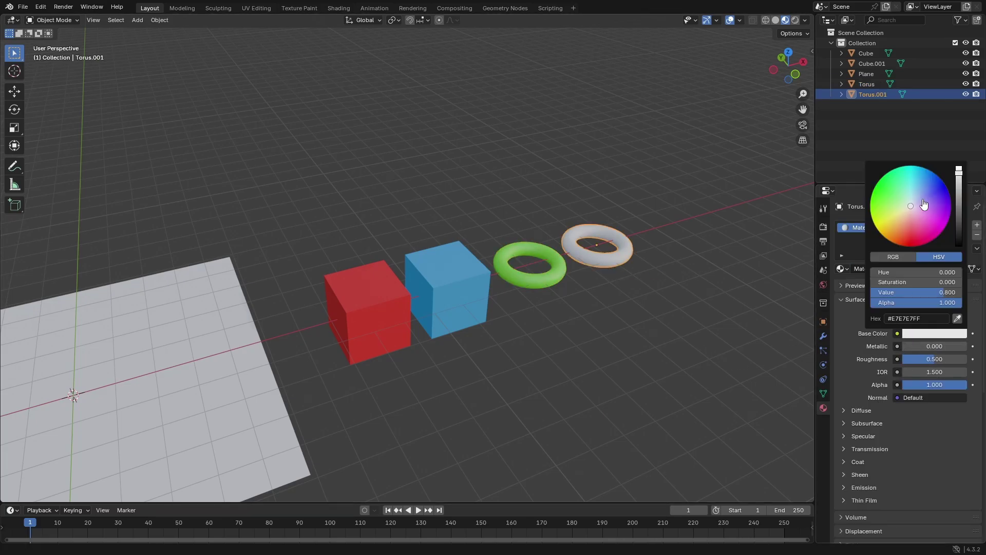
pyautogui.moveTo(932, 227)
pyautogui.mouseDown()
pyautogui.moveTo(940, 223)
pyautogui.moveTo(935, 229)
pyautogui.mouseUp()
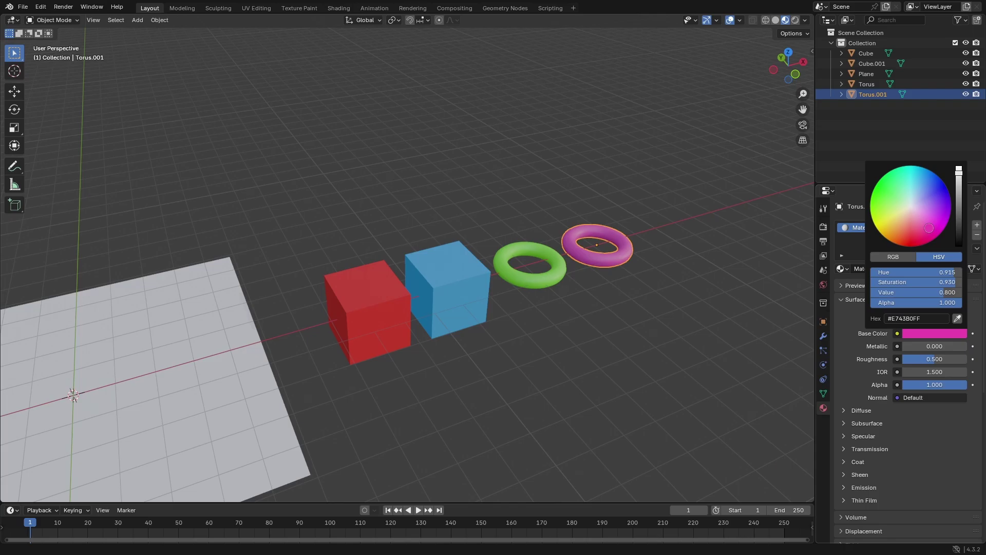
pyautogui.click(545, 292)
pyautogui.click(445, 306)
pyautogui.click(396, 322)
pyautogui.click(446, 303)
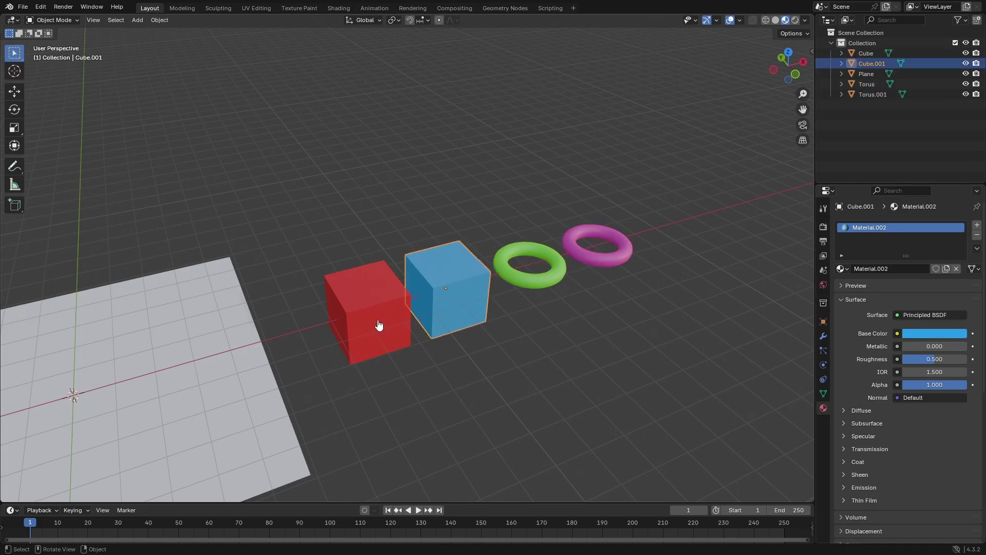
pyautogui.click(378, 325)
pyautogui.moveTo(447, 311); pyautogui.dragTo(476, 348)
pyautogui.scroll(-2, 553, 394)
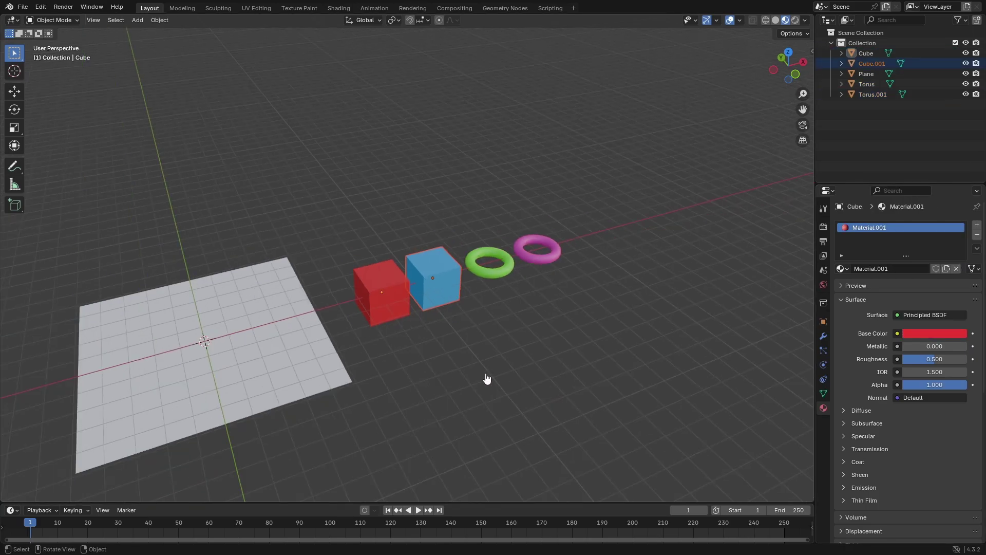
pyautogui.click(565, 342)
pyautogui.moveTo(565, 341); pyautogui.dragTo(549, 341, button='middle')
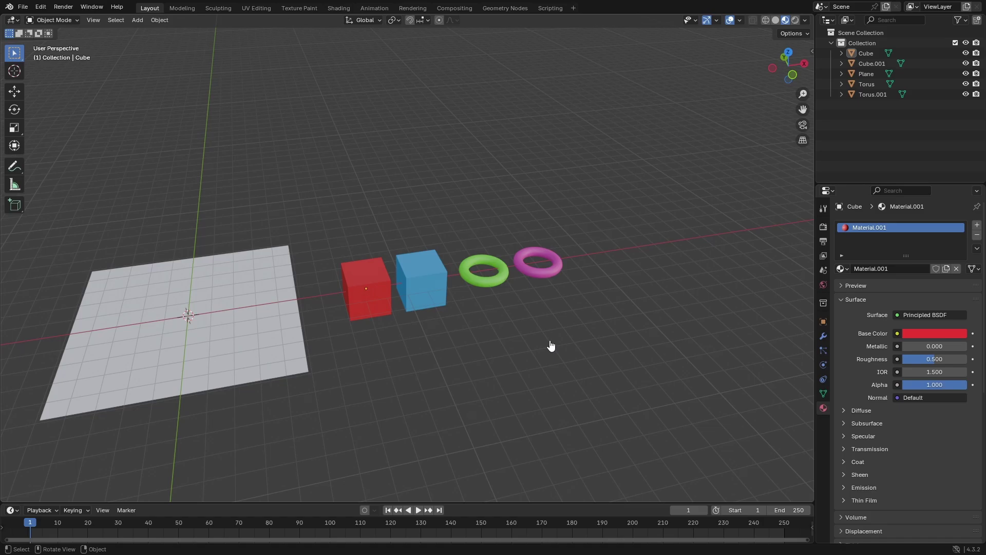
# Step: Move the red and blue cubes together into a new collection named JOHN
pyautogui.click(378, 285)
pyautogui.click(410, 286)
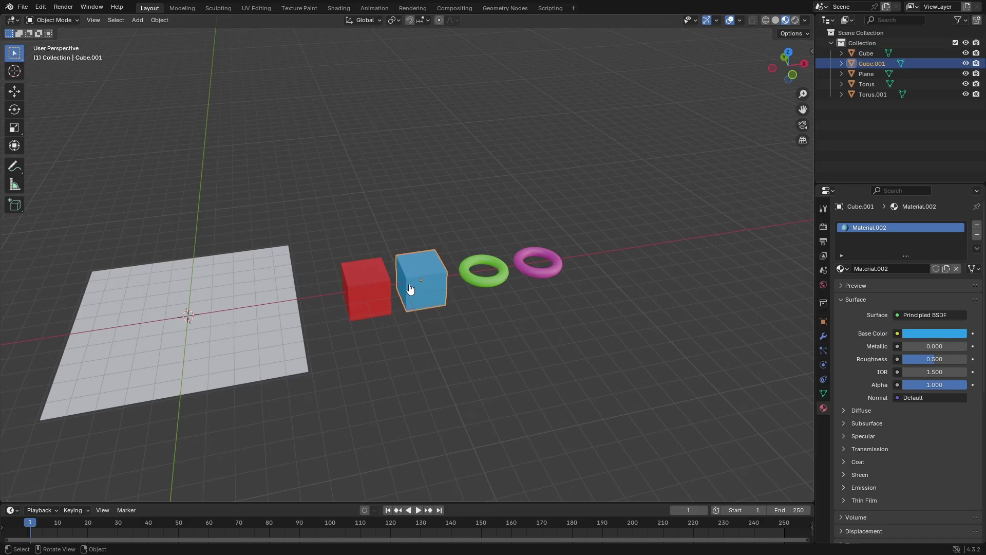
pyautogui.scroll(3, 406, 287)
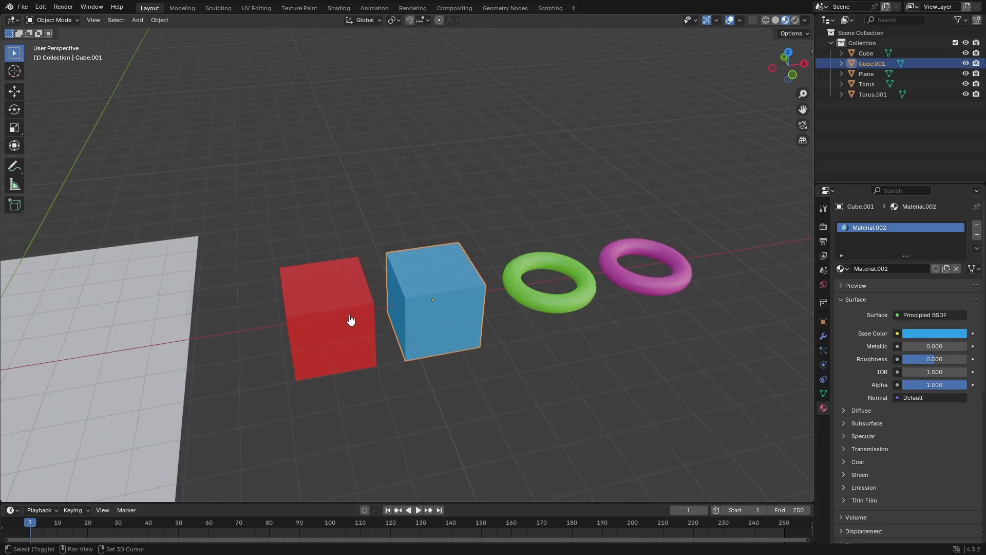
pyautogui.keyDown('shift'); pyautogui.click(351, 319); pyautogui.keyUp('shift')
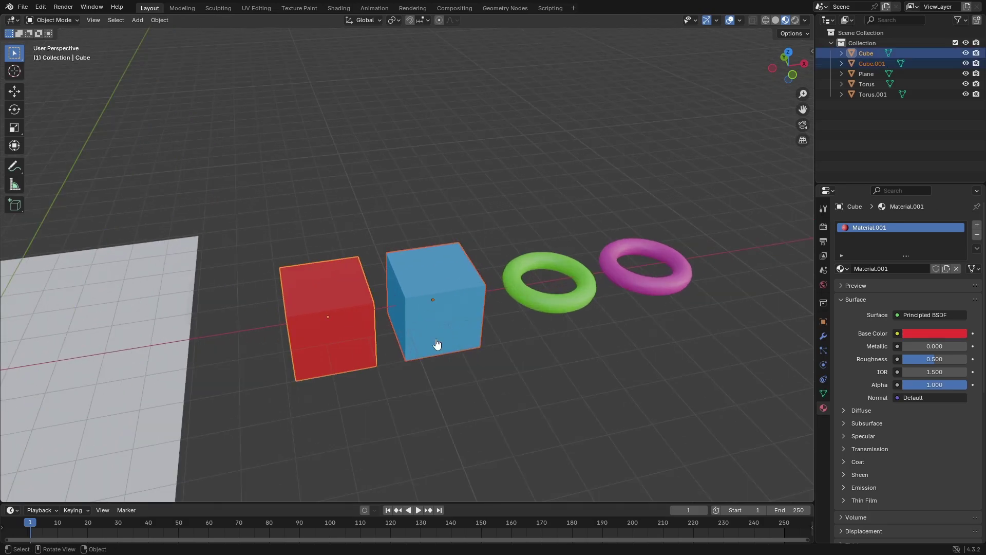
pyautogui.press('m')
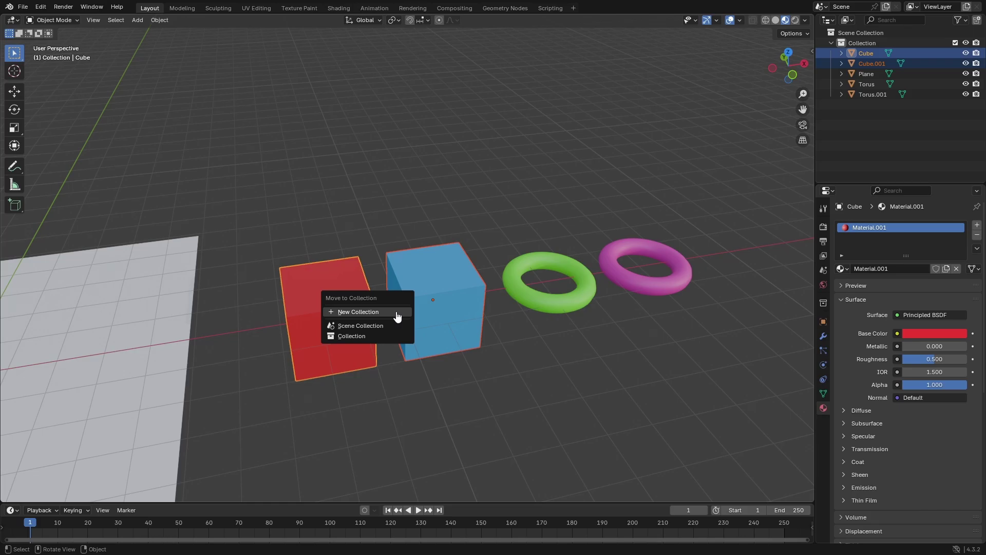
pyautogui.click(355, 312)
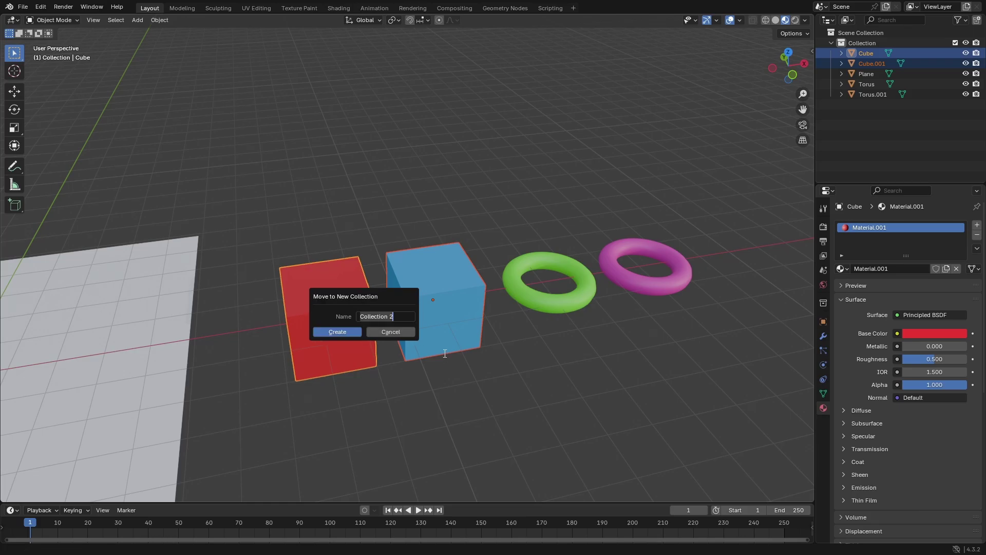
pyautogui.write('JOHN')
pyautogui.click(343, 333)
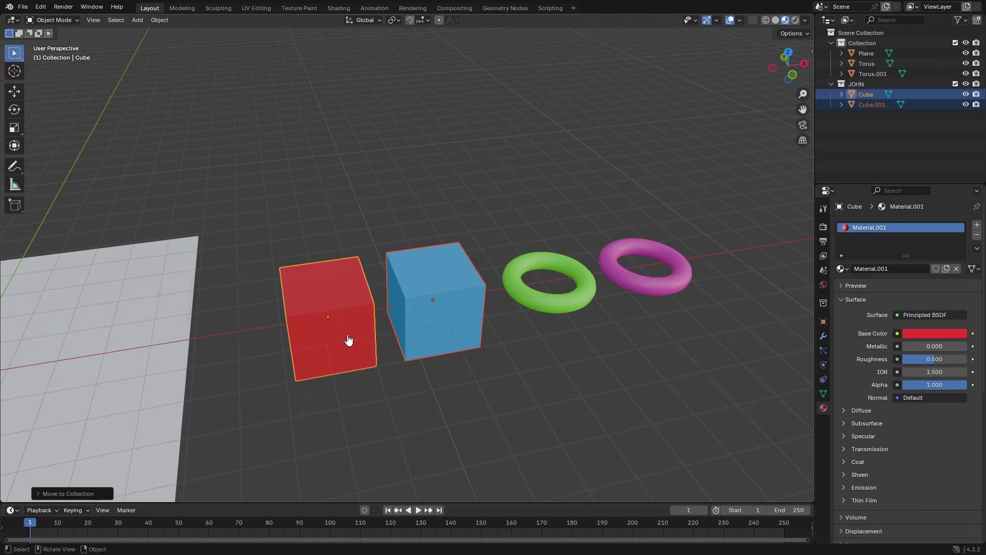
pyautogui.keyDown('shift'); pyautogui.moveTo(589, 349); pyautogui.dragTo(513, 348, button='middle'); pyautogui.keyUp('shift')
pyautogui.click(499, 300)
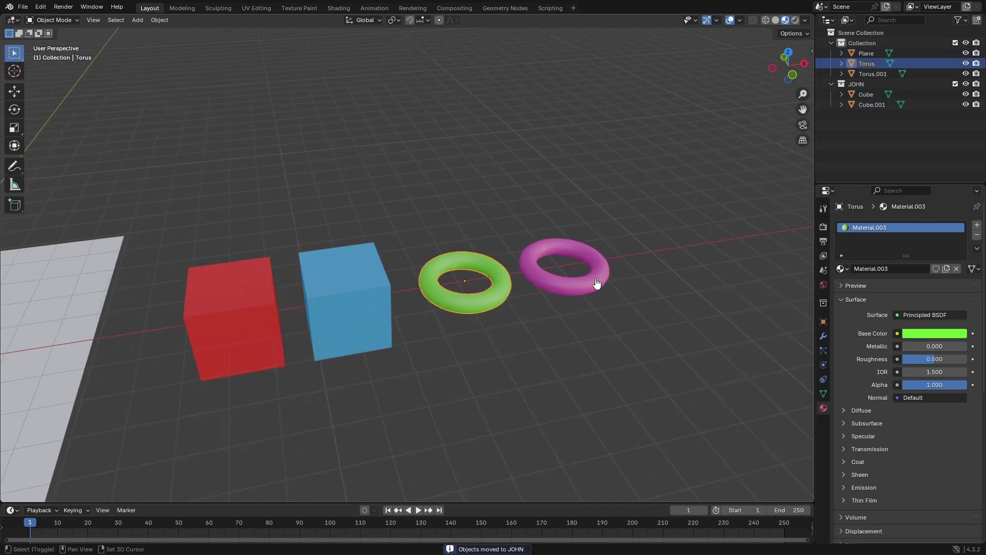
pyautogui.click(597, 284)
pyautogui.keyDown('shift'); pyautogui.click(495, 293); pyautogui.keyUp('shift')
pyautogui.keyDown('shift'); pyautogui.click(524, 291); pyautogui.keyUp('shift')
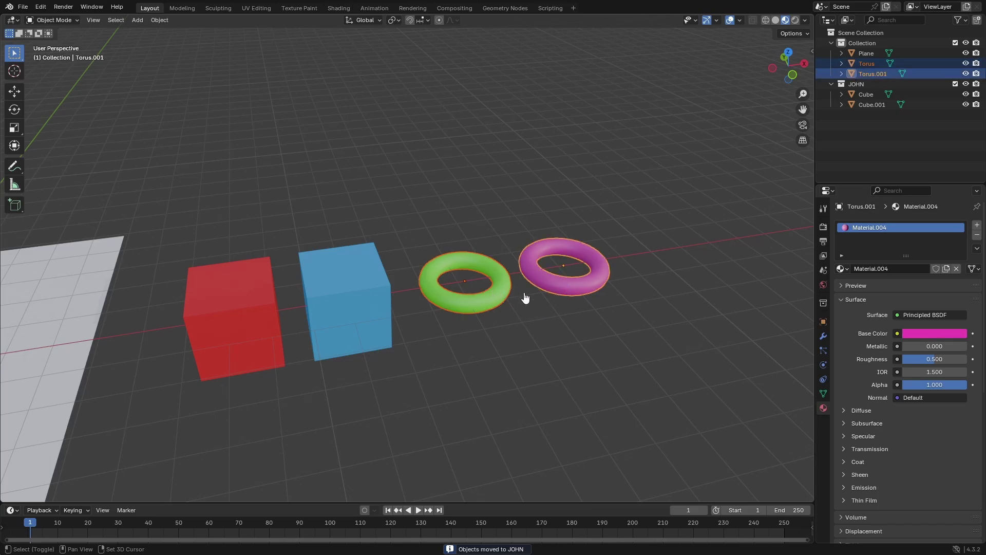
pyautogui.click(354, 329)
pyautogui.keyDown('shift'); pyautogui.click(264, 313); pyautogui.keyUp('shift')
pyautogui.keyDown('shift'); pyautogui.click(265, 313); pyautogui.keyUp('shift')
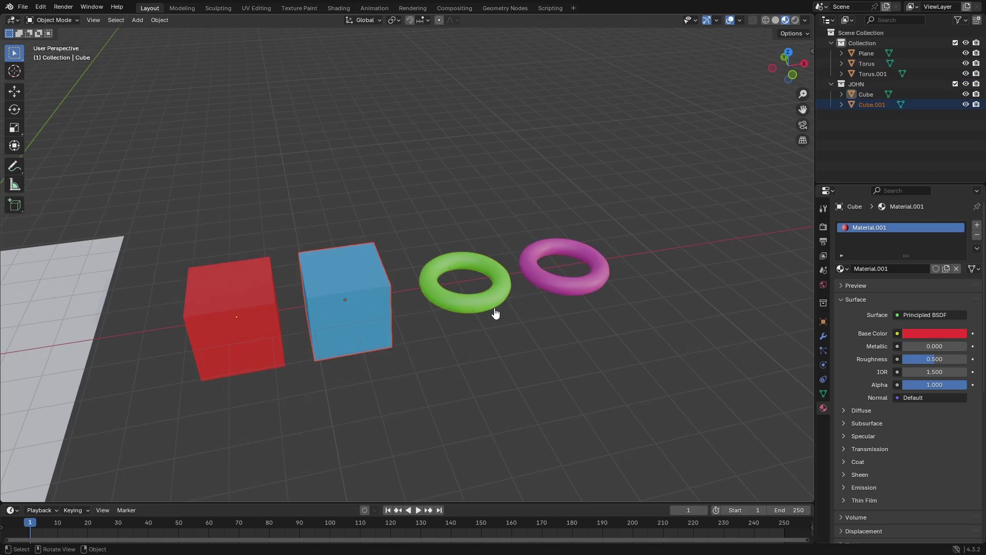
# Step: Move the green and magenta tori together into a new collection named SAMANTHA
pyautogui.click(503, 279)
pyautogui.keyDown('shift'); pyautogui.click(539, 281); pyautogui.keyUp('shift')
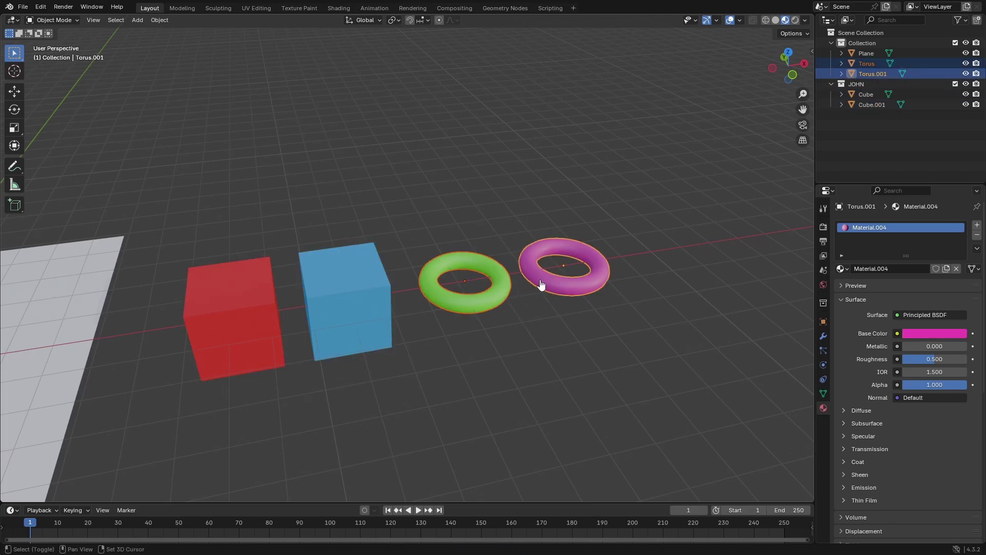
pyautogui.press('m')
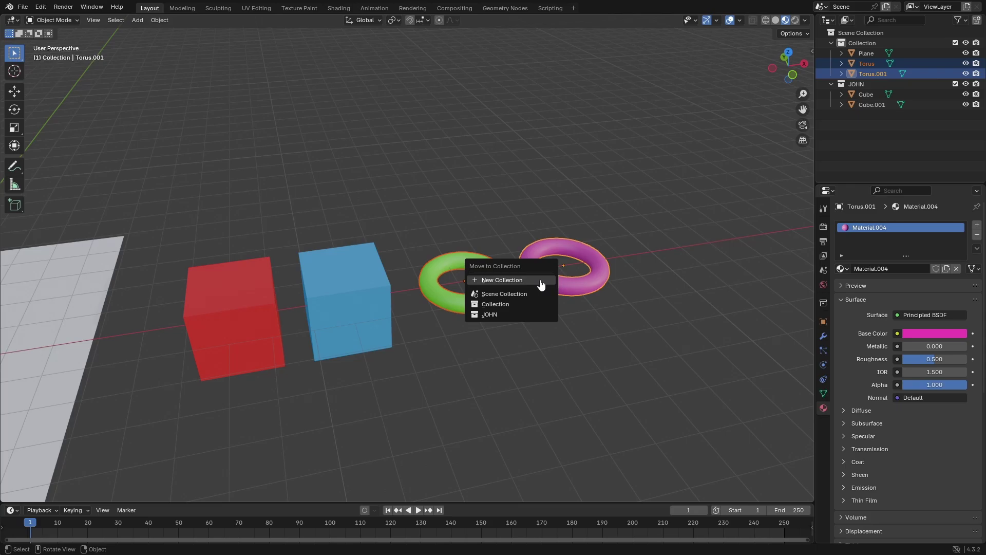
pyautogui.click(541, 281)
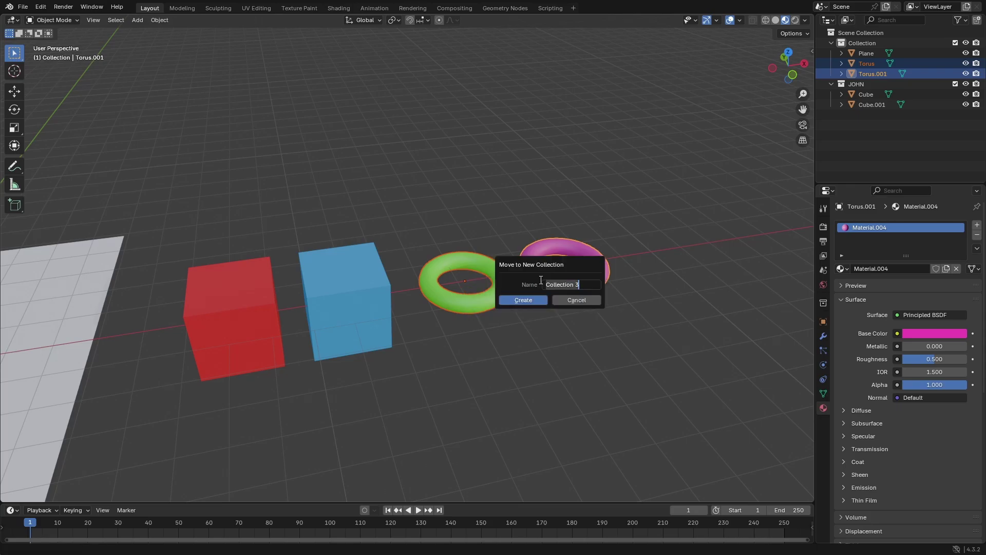
pyautogui.write('SAMANTHA')
pyautogui.press('Return')
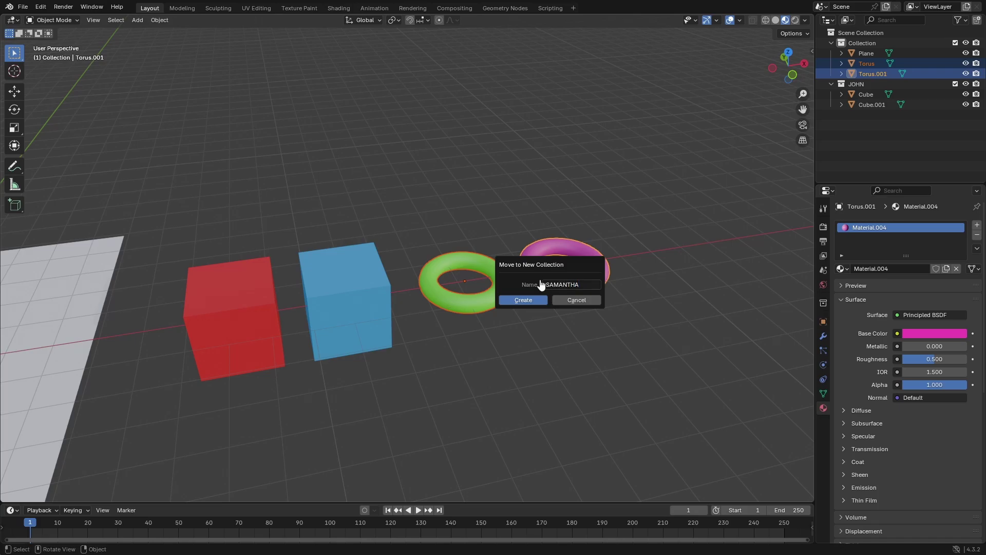
pyautogui.click(519, 301)
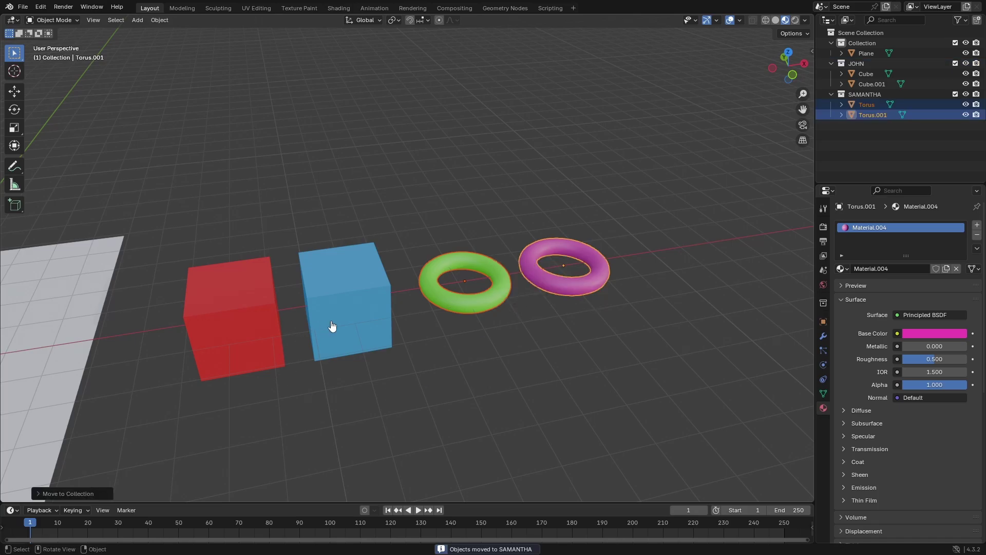
# Step: Scale the plane up slightly, keeping its edge clear of the red cube
pyautogui.click(488, 323)
pyautogui.click(564, 296)
pyautogui.scroll(-3, 513, 313)
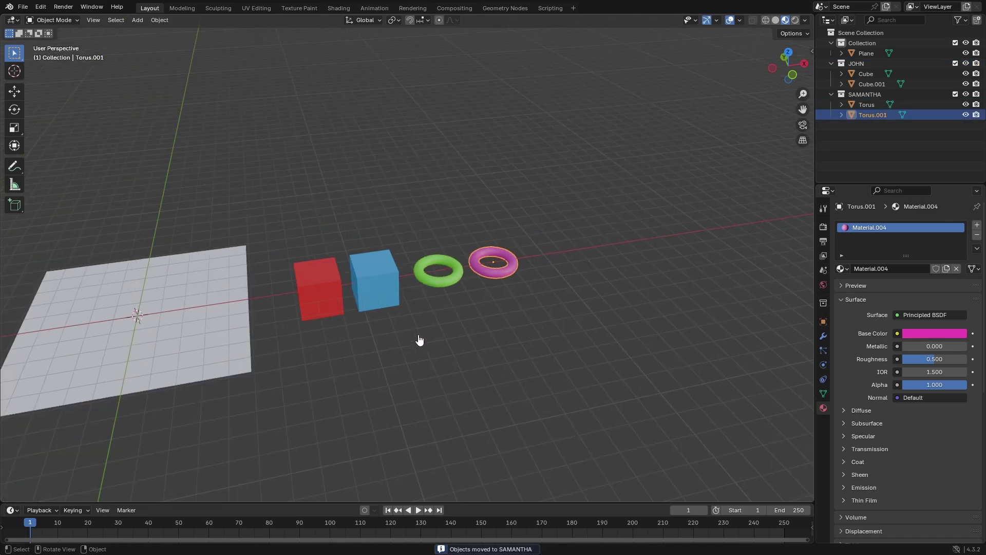
pyautogui.keyDown('shift'); pyautogui.moveTo(380, 321); pyautogui.dragTo(581, 302, button='middle'); pyautogui.keyUp('shift')
pyautogui.click(431, 305)
pyautogui.press('s')
pyautogui.click(627, 298)
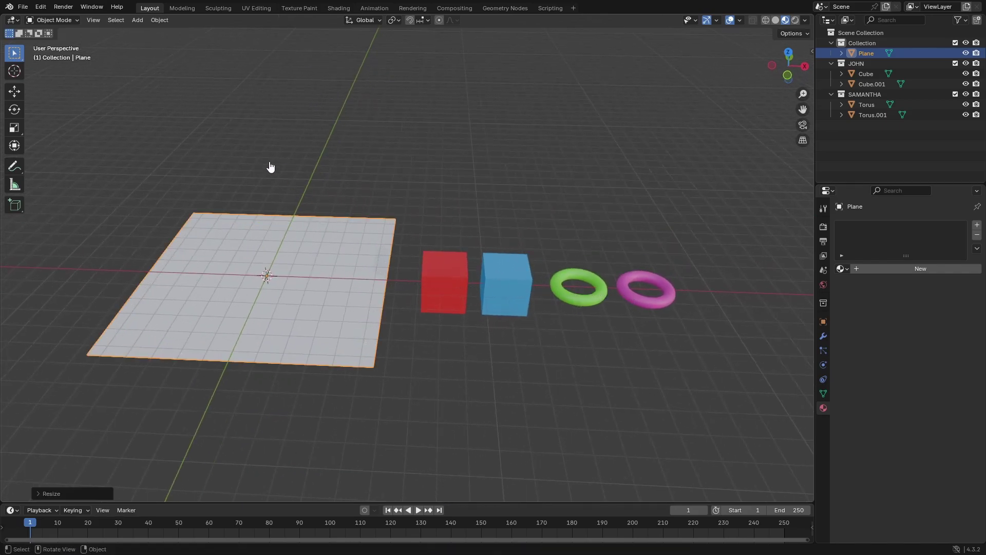
# Step: Split the 3D viewport into two side-by-side areas and make one a Geometry Node Editor slightly wider than the viewport
pyautogui.keyDown('shift'); pyautogui.moveTo(100, 159); pyautogui.dragTo(192, 157, button='middle'); pyautogui.keyUp('shift')
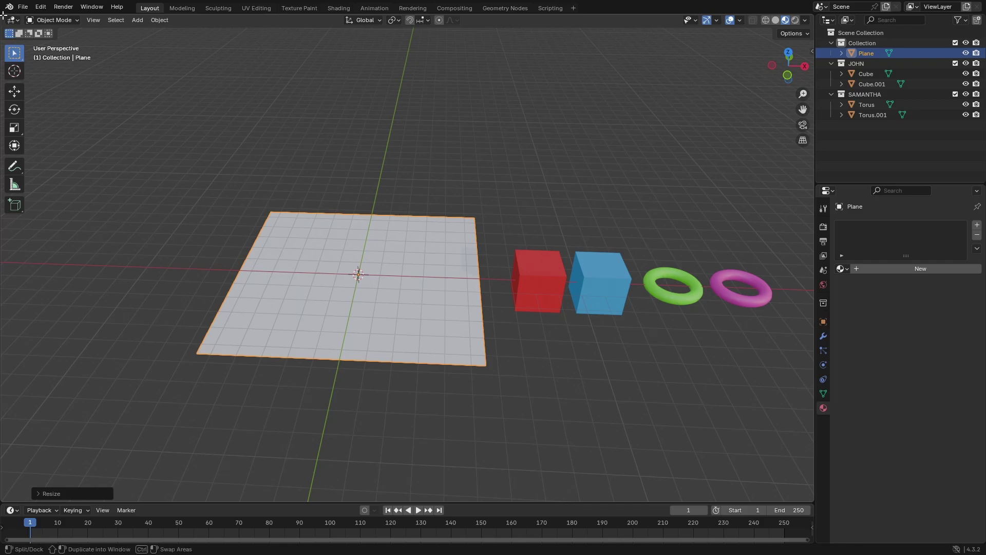
pyautogui.moveTo(5, 17); pyautogui.dragTo(429, 268)
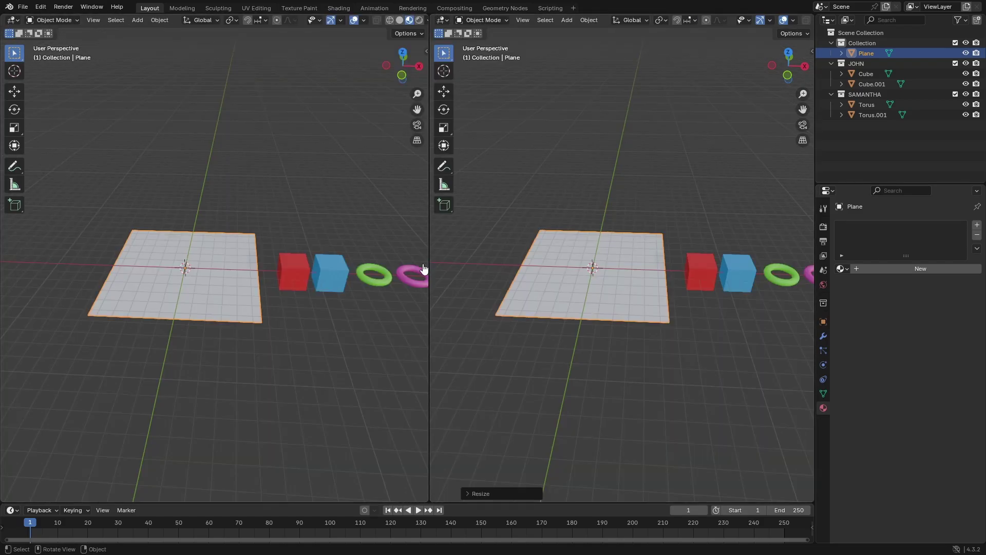
pyautogui.click(14, 20)
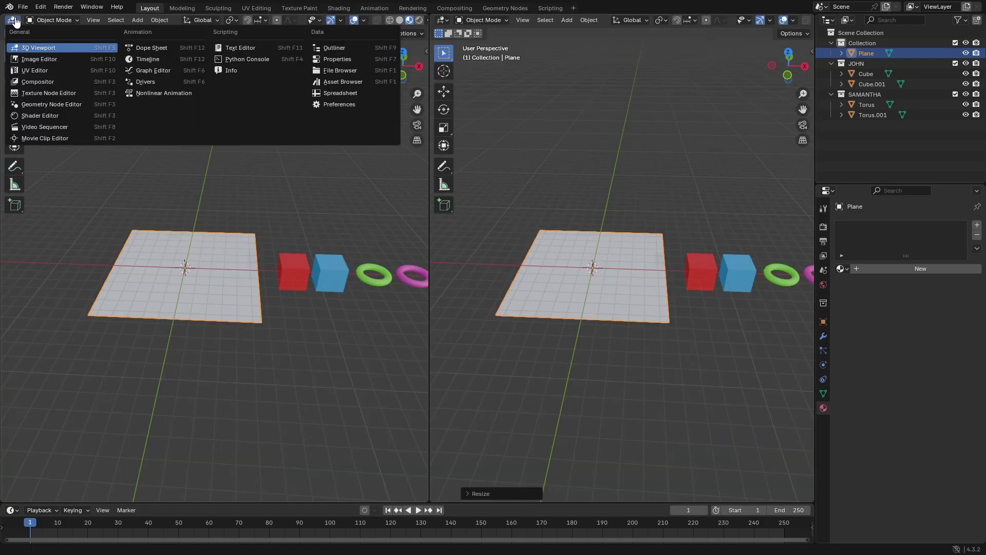
pyautogui.click(52, 104)
pyautogui.moveTo(285, 261); pyautogui.dragTo(499, 274)
# Step: Create a new geometry nodes tree on the plane and hide the viewport overlays
pyautogui.moveTo(660, 258)
pyautogui.mouseDown(button='middle')
pyautogui.moveTo(667, 269)
pyautogui.moveTo(719, 154)
pyautogui.moveTo(641, 222)
pyautogui.moveTo(688, 221)
pyautogui.mouseUp(button='middle')
pyautogui.scroll(-5, 750, 25)
pyautogui.click(730, 20)
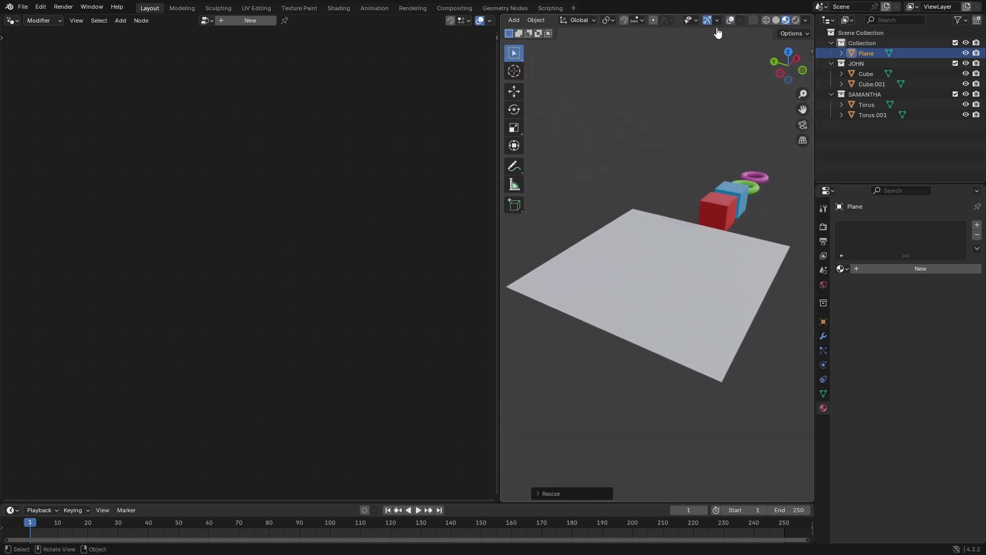
pyautogui.click(730, 20)
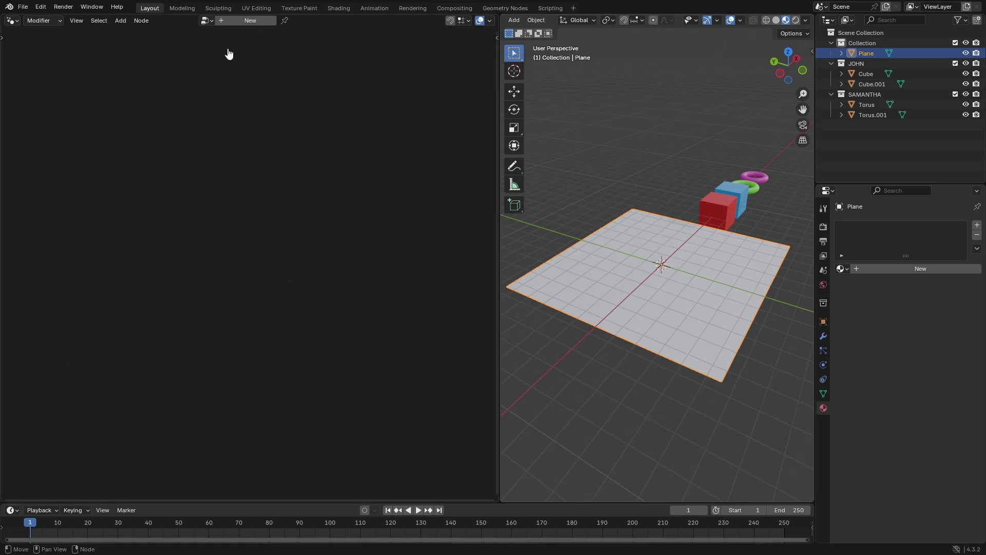
pyautogui.click(241, 22)
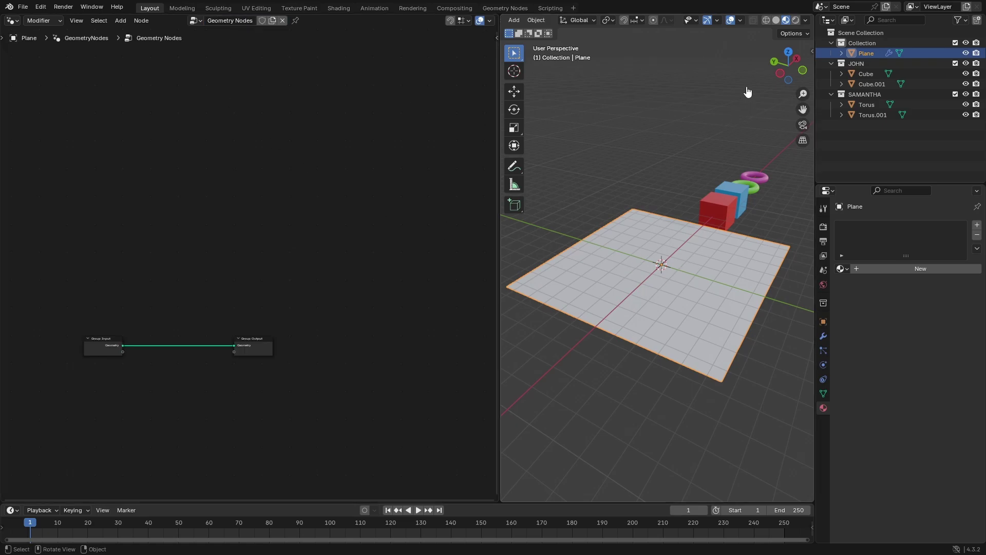
pyautogui.click(732, 22)
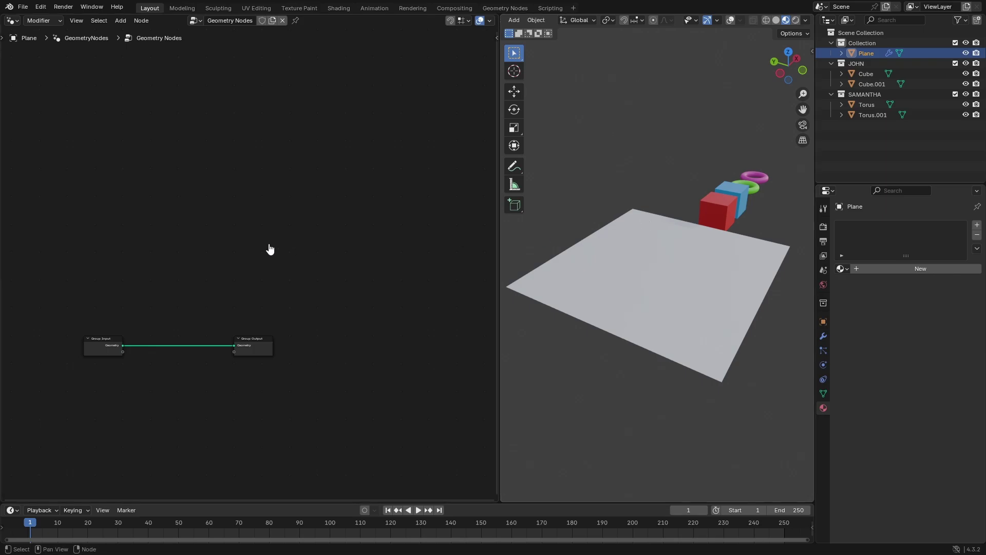
# Step: Widen the node editor a little and move the Group Input and Group Output nodes farther apart
pyautogui.moveTo(211, 363); pyautogui.dragTo(183, 221, button='middle')
pyautogui.scroll(7, 328, 297)
pyautogui.scroll(-2, 254, 231)
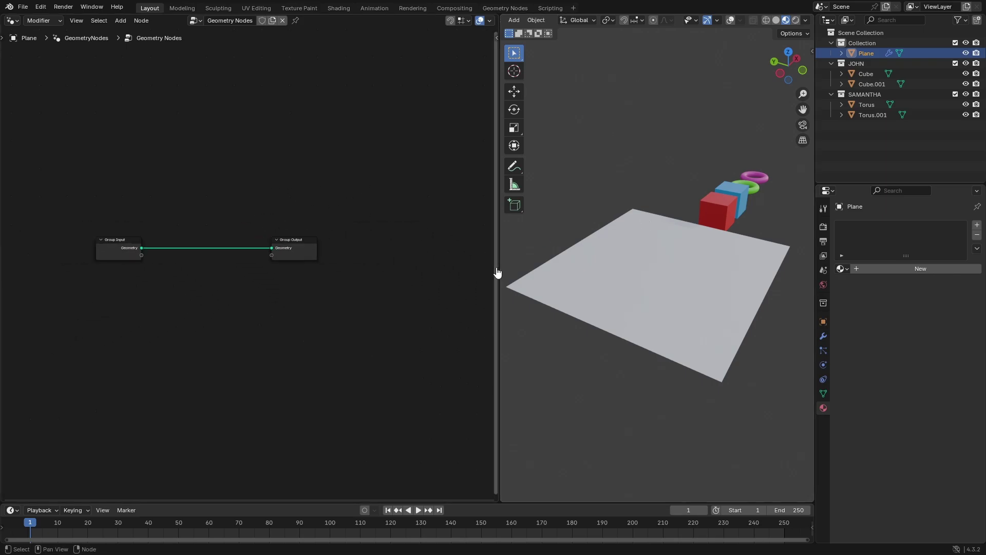
pyautogui.moveTo(498, 273); pyautogui.dragTo(526, 265)
pyautogui.moveTo(350, 251); pyautogui.dragTo(387, 243, button='middle')
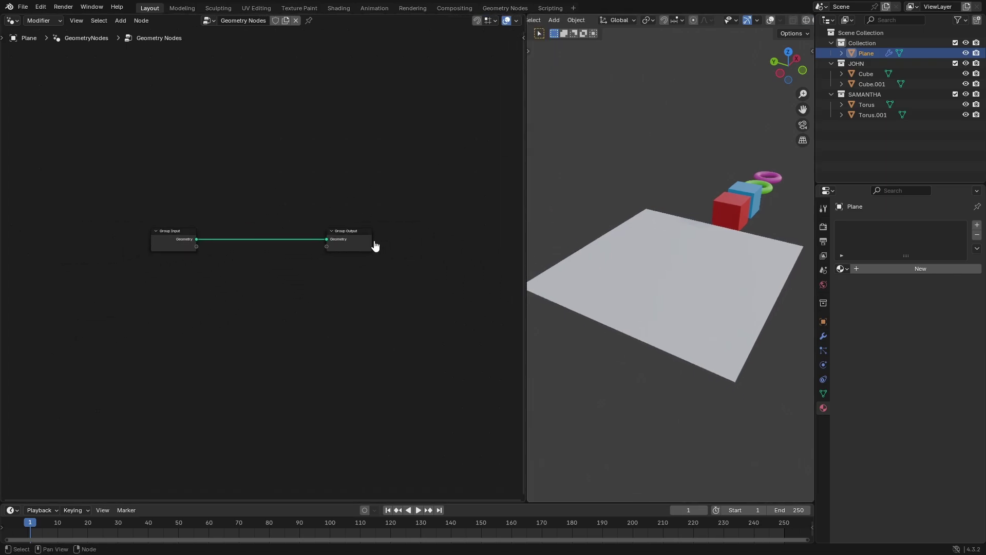
pyautogui.moveTo(370, 241); pyautogui.dragTo(464, 241)
pyautogui.moveTo(176, 242); pyautogui.dragTo(105, 254)
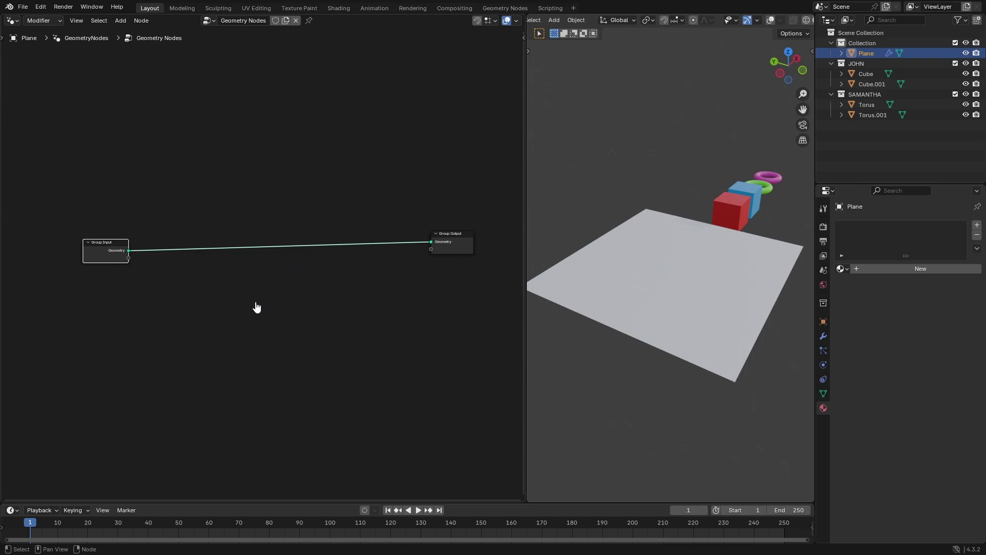
# Step: Add a Distribute Points on Faces node below the link between Group Input and Group Output
pyautogui.hotkey('shift', 'a')
pyautogui.click(199, 220)
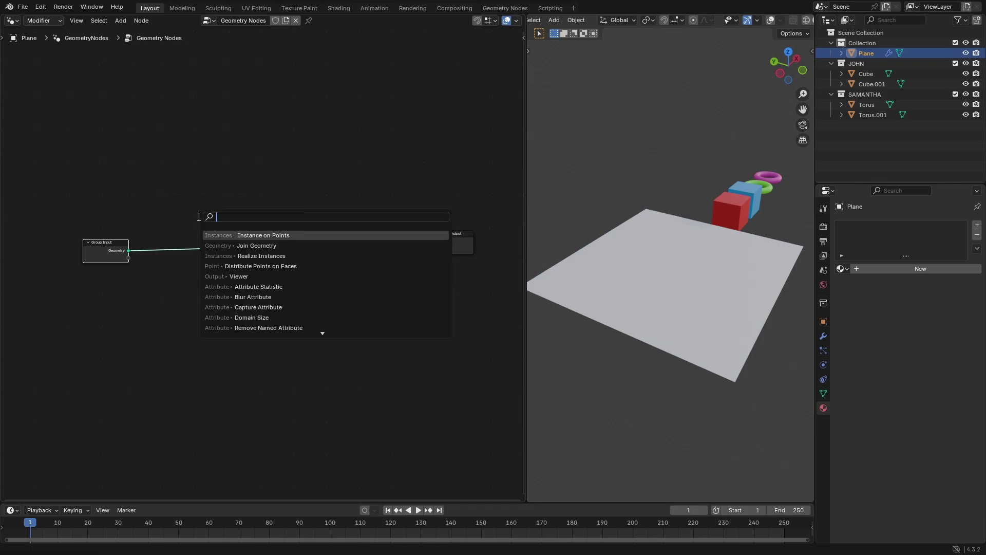
pyautogui.write('DI')
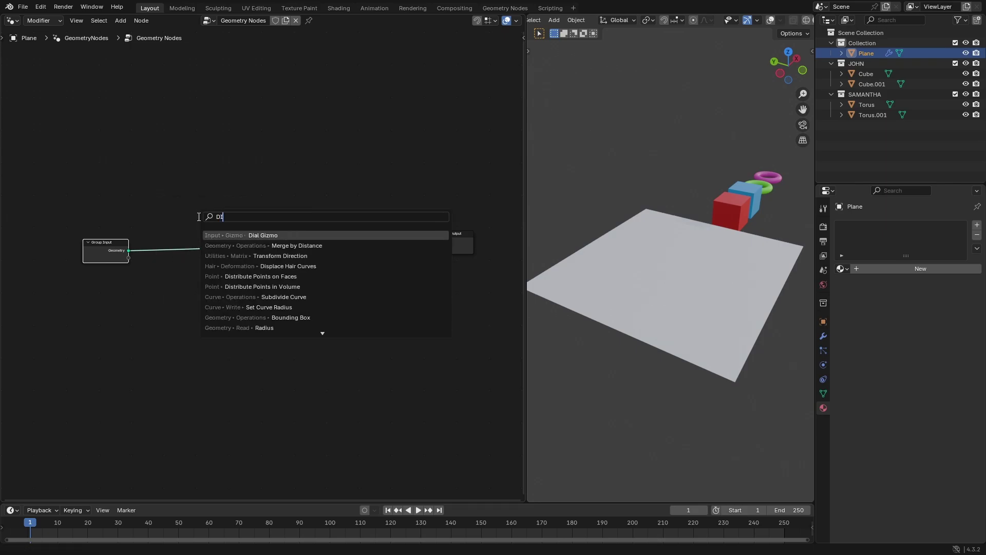
pyautogui.write('Str')
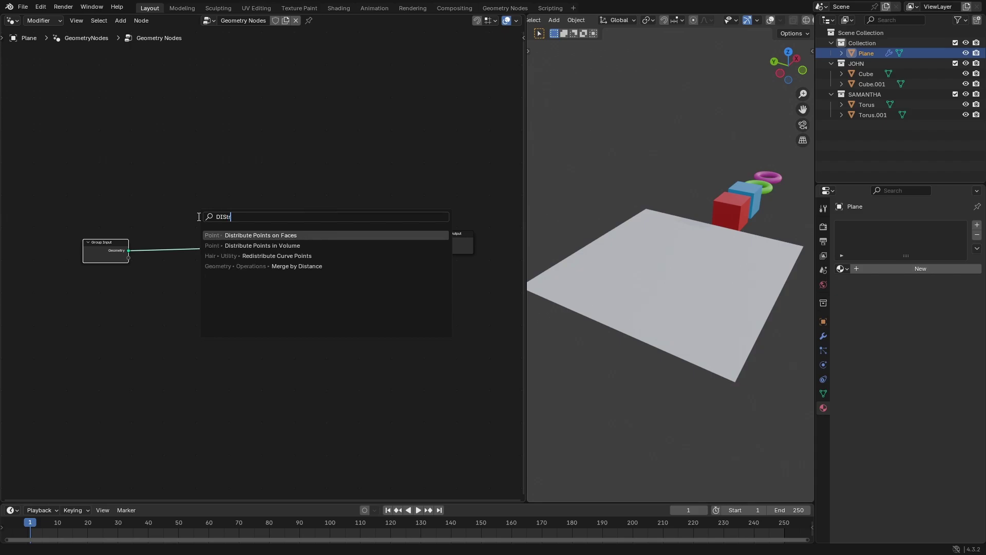
pyautogui.click(281, 235)
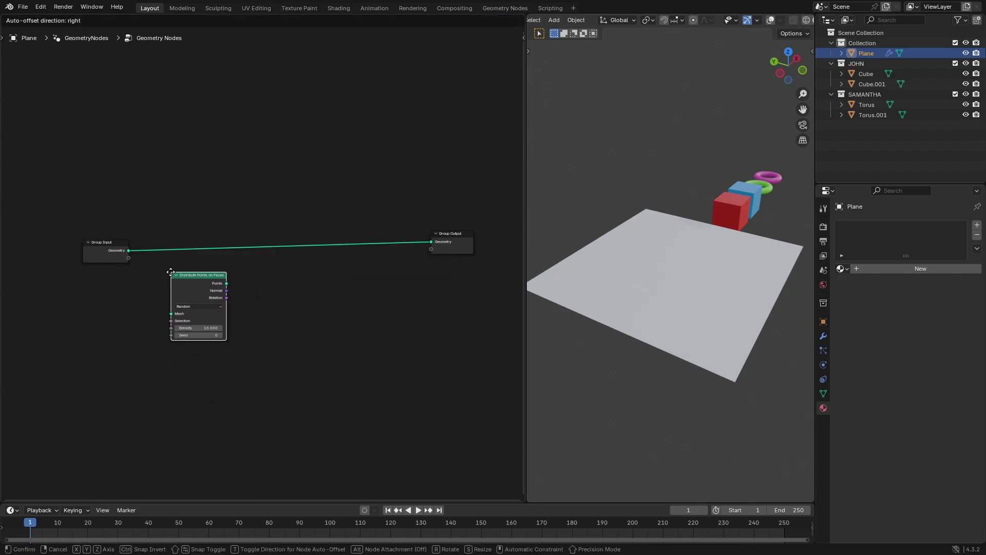
pyautogui.click(172, 276)
# Step: Connect the Group Input's Geometry output to the Mesh input of the Distribute Points on Faces node
pyautogui.scroll(1, 262, 263)
pyautogui.scroll(2, 248, 289)
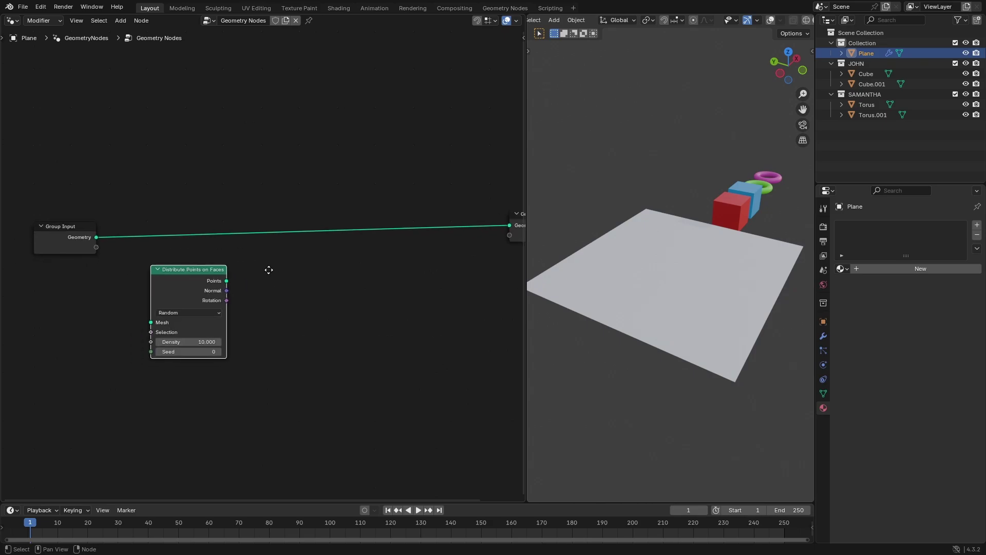
pyautogui.moveTo(128, 223); pyautogui.dragTo(190, 321)
# Step: Insert a Join Geometry node into the link just before the Group Output
pyautogui.moveTo(387, 309); pyautogui.dragTo(283, 294, button='middle')
pyautogui.scroll(-2, 255, 299)
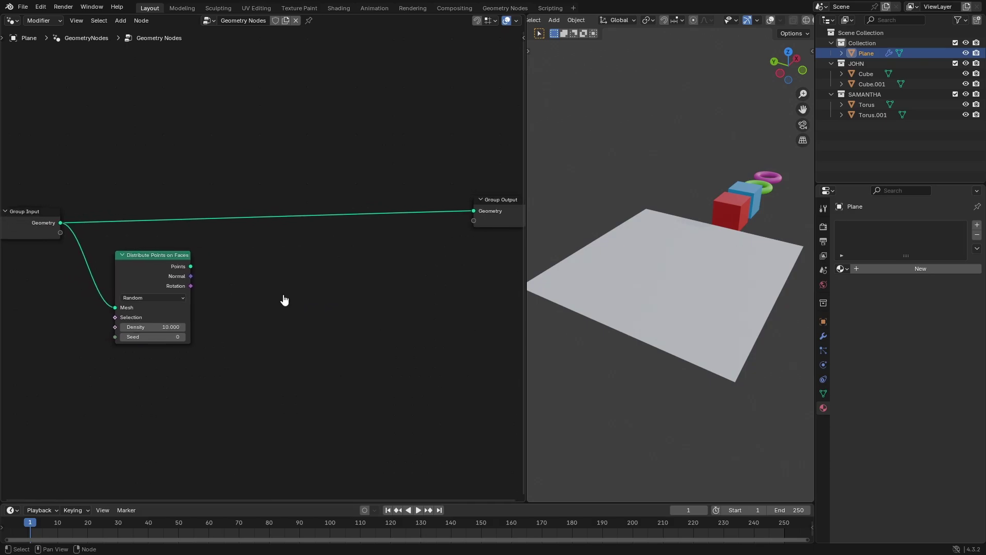
pyautogui.hotkey('shift', 'a')
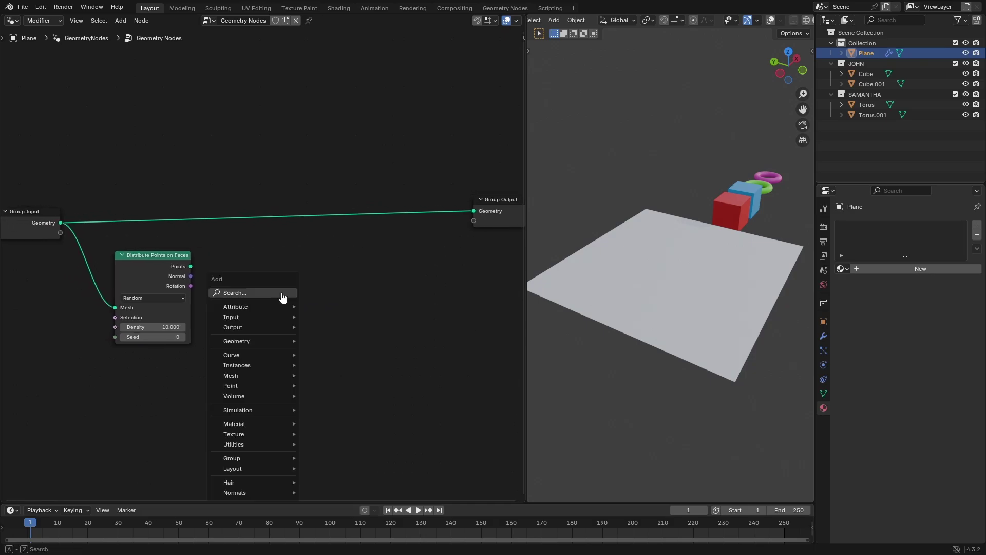
pyautogui.click(282, 294)
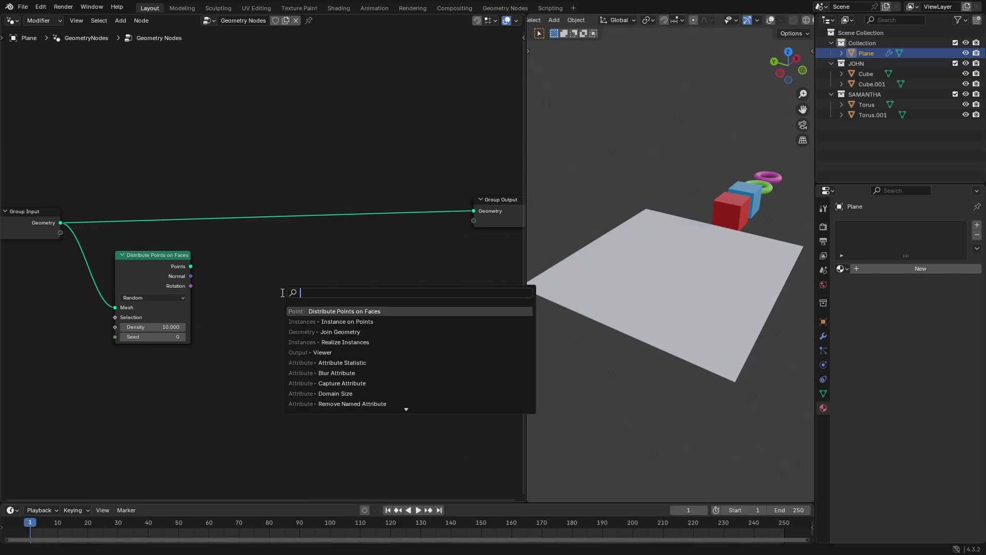
pyautogui.write('join')
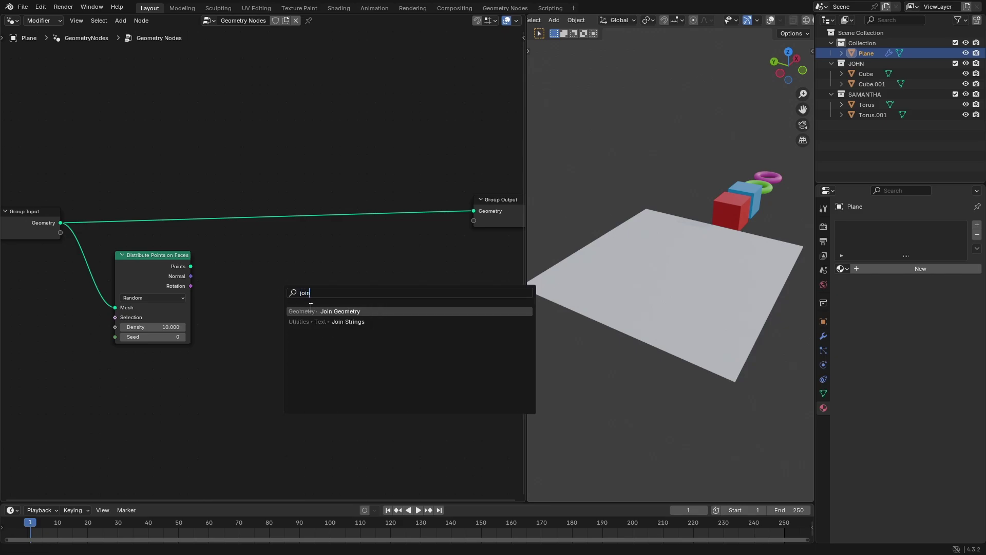
pyautogui.click(311, 309)
pyautogui.click(377, 221)
# Step: Link the Points output of Distribute Points on Faces into the Join Geometry node and nudge the distribute node slightly
pyautogui.moveTo(353, 324); pyautogui.dragTo(384, 317, button='middle')
pyautogui.moveTo(223, 262); pyautogui.dragTo(408, 233)
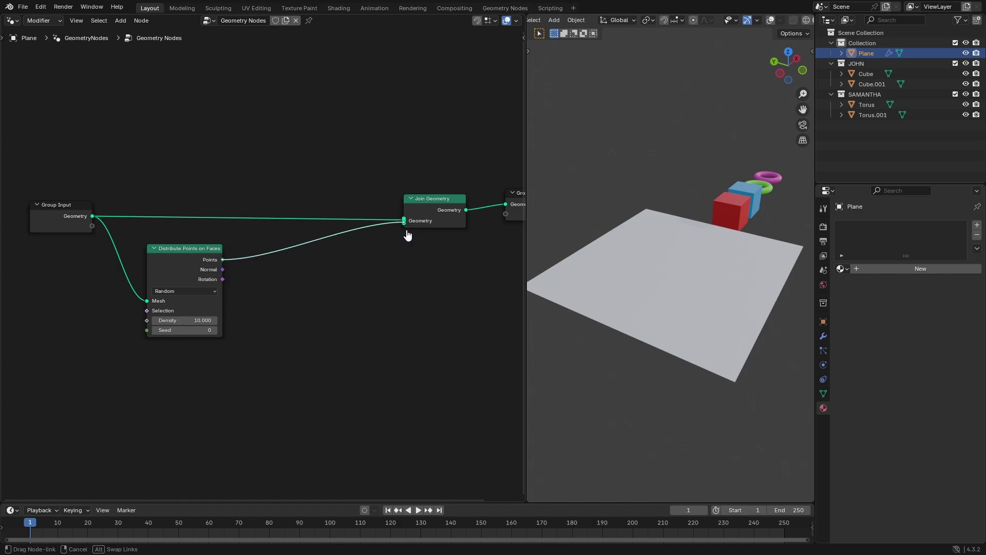
pyautogui.moveTo(179, 257); pyautogui.dragTo(175, 258)
# Step: Insert an Instance on Points node into the link between Distribute Points on Faces and Join Geometry
pyautogui.hotkey('shift', 'a')
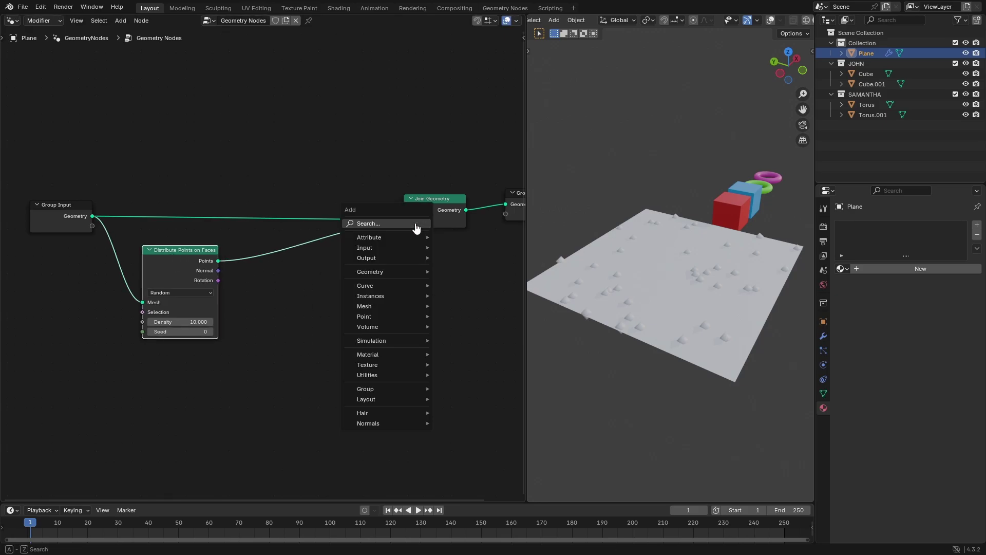
pyautogui.write('insa')
pyautogui.press('BackSpace')
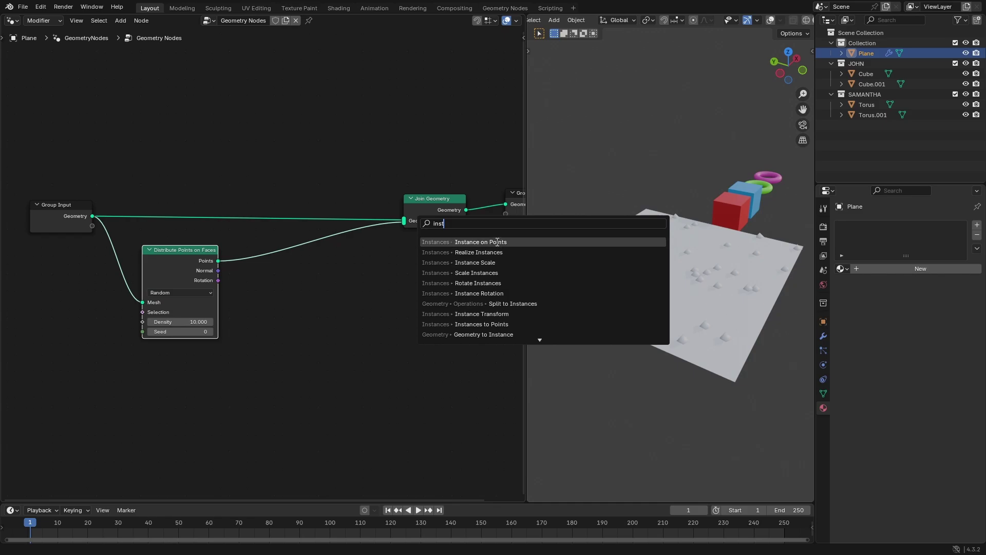
pyautogui.click(501, 241)
pyautogui.click(314, 232)
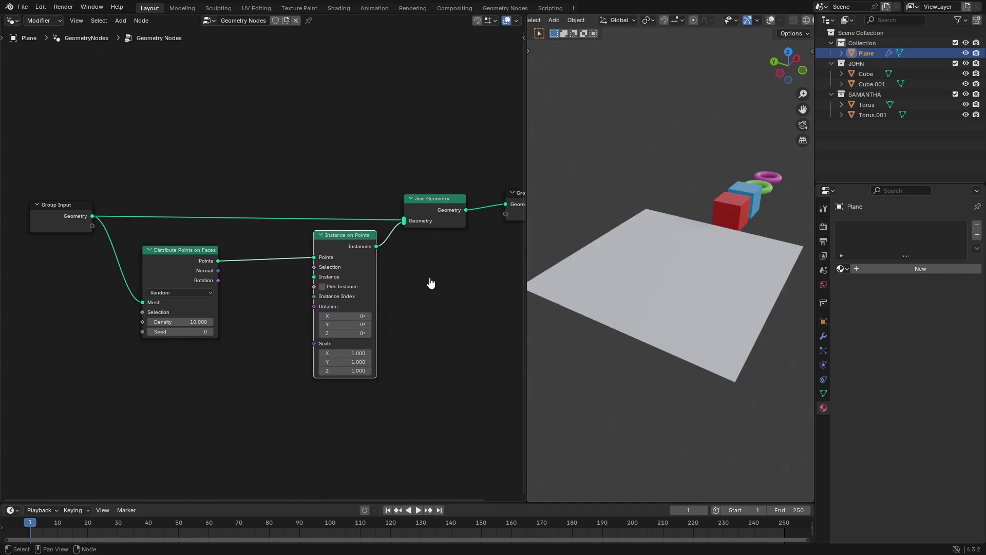
pyautogui.moveTo(352, 250); pyautogui.dragTo(354, 255)
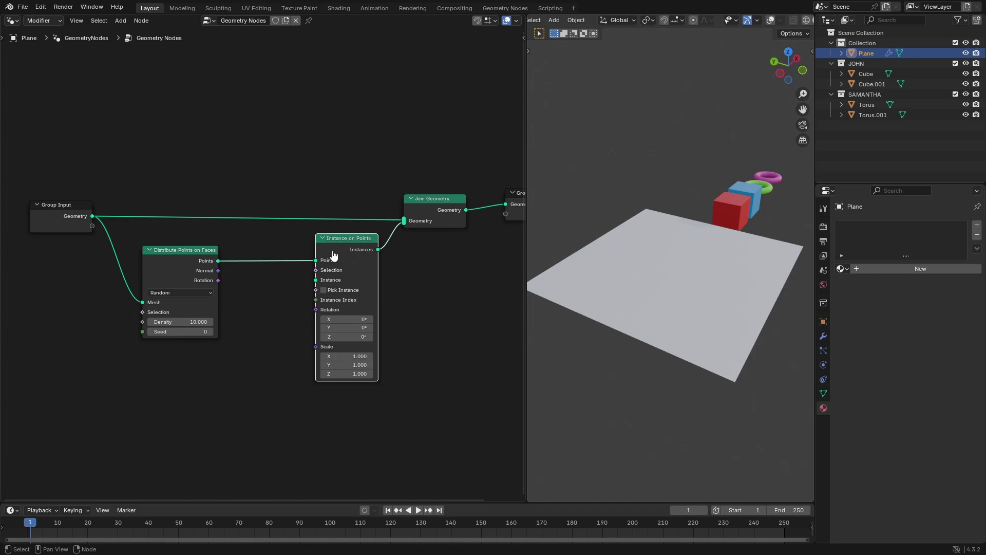
# Step: Tidy the layout by shifting the Group Input, Distribute Points on Faces and Instance on Points nodes slightly
pyautogui.moveTo(275, 207); pyautogui.dragTo(381, 198, button='middle')
pyautogui.scroll(4, 272, 244)
pyautogui.moveTo(133, 176)
pyautogui.mouseDown()
pyautogui.moveTo(160, 171)
pyautogui.moveTo(146, 174)
pyautogui.mouseUp()
pyautogui.moveTo(336, 214); pyautogui.dragTo(246, 212, button='middle')
pyautogui.moveTo(213, 235)
pyautogui.mouseDown()
pyautogui.moveTo(204, 235)
pyautogui.moveTo(205, 220)
pyautogui.mouseUp()
pyautogui.moveTo(51, 188); pyautogui.dragTo(43, 184)
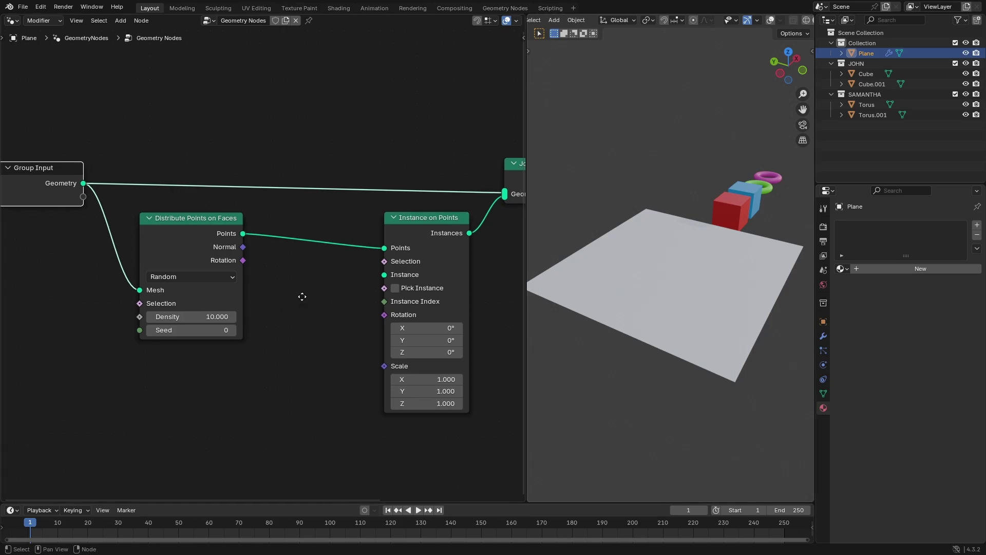
pyautogui.moveTo(171, 215); pyautogui.dragTo(118, 225, button='middle')
pyautogui.moveTo(157, 239)
pyautogui.mouseDown()
pyautogui.moveTo(170, 230)
pyautogui.moveTo(159, 237)
pyautogui.mouseUp()
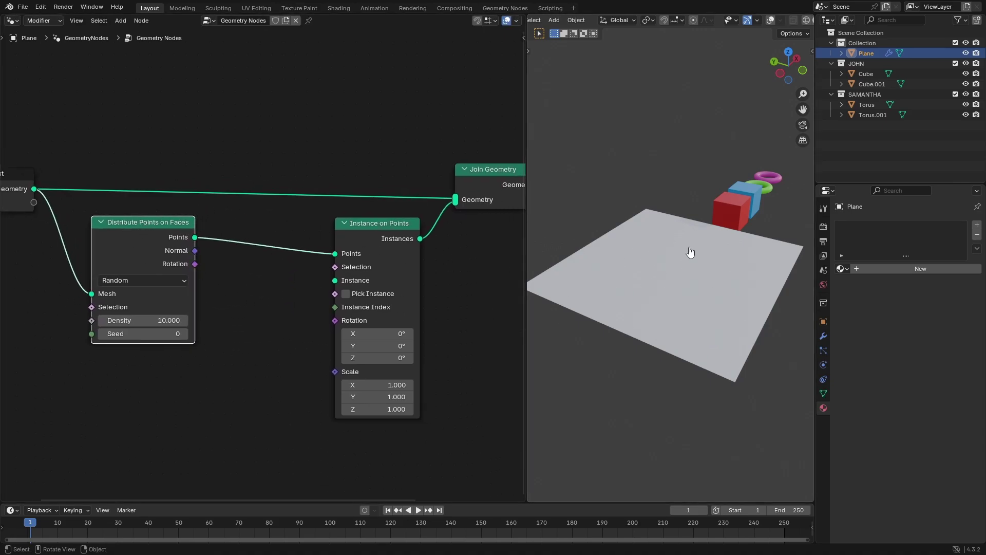
pyautogui.moveTo(387, 292); pyautogui.dragTo(317, 300, button='middle')
pyautogui.moveTo(306, 235); pyautogui.dragTo(301, 230)
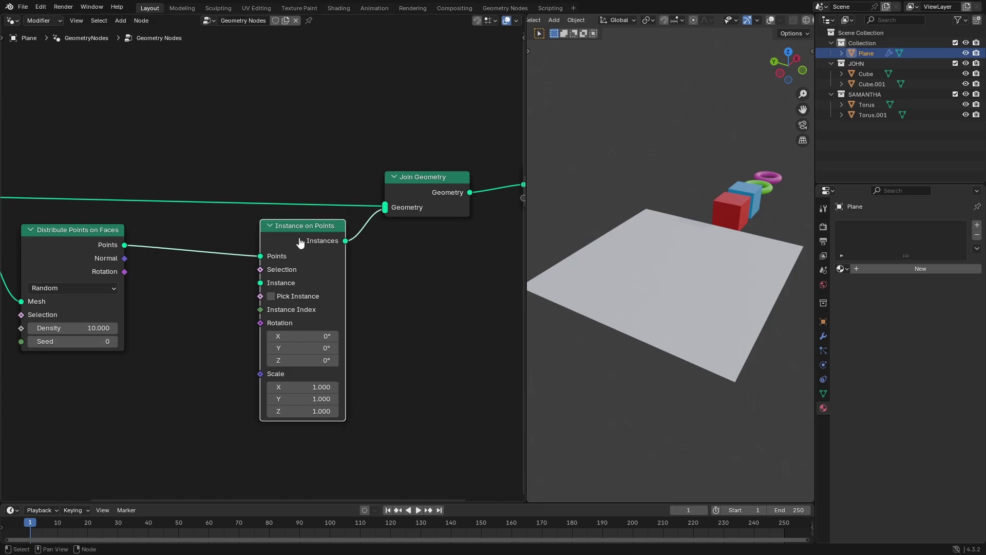
# Step: Reselect the plane and align the Join Geometry node so the link from the Group Input runs straight
pyautogui.click(745, 205)
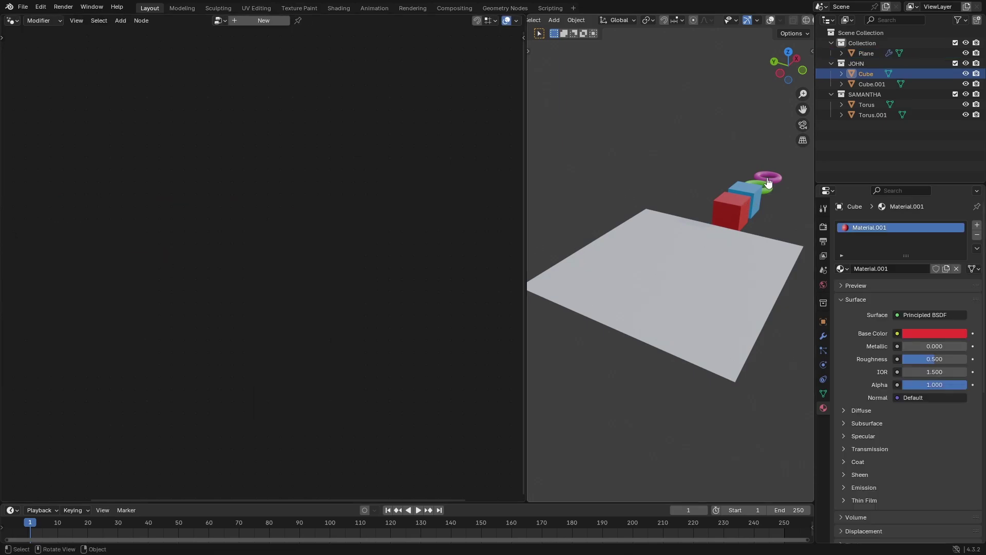
pyautogui.click(709, 308)
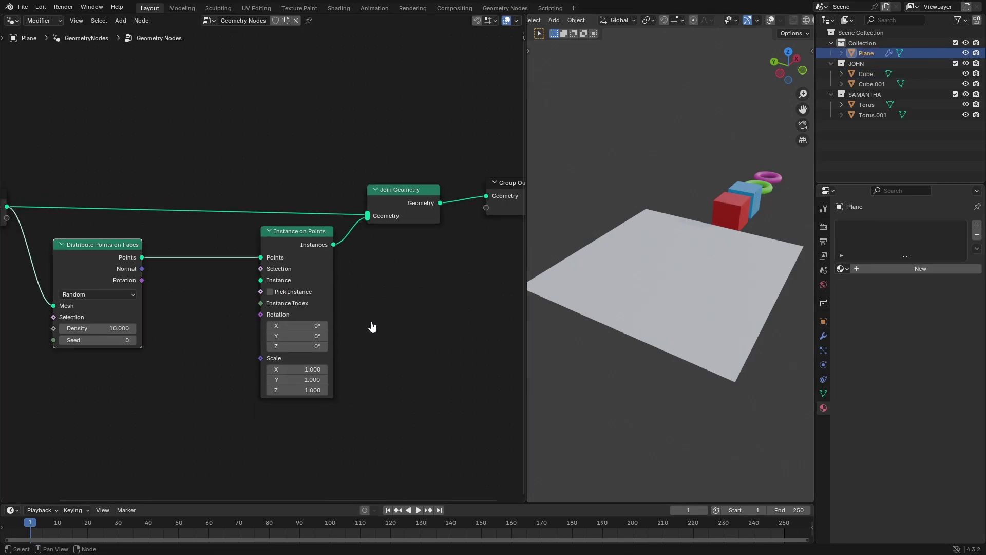
pyautogui.moveTo(371, 323); pyautogui.dragTo(396, 325, button='middle')
pyautogui.click(333, 245)
pyautogui.moveTo(424, 203); pyautogui.dragTo(424, 195)
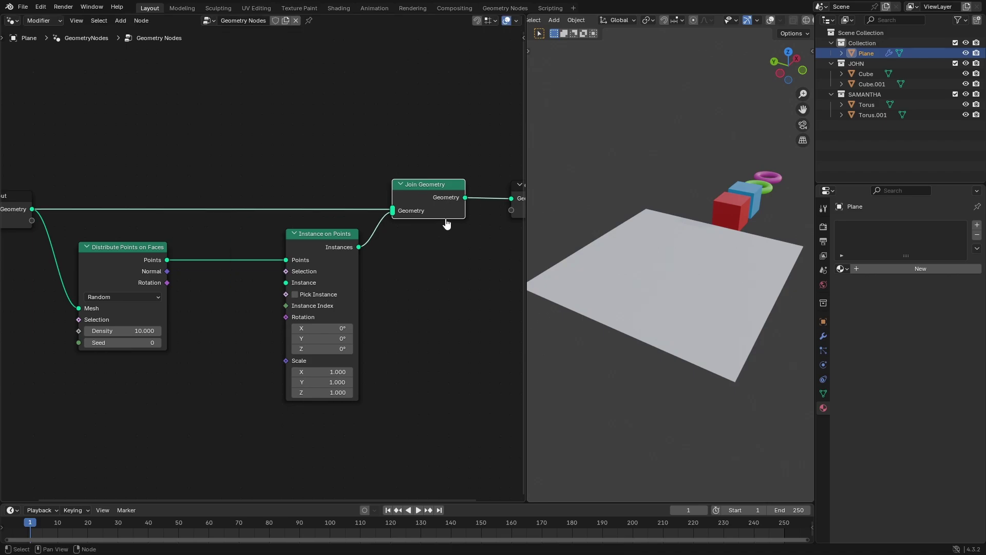
pyautogui.scroll(-1, 447, 224)
pyautogui.moveTo(414, 236); pyautogui.dragTo(444, 232, button='middle')
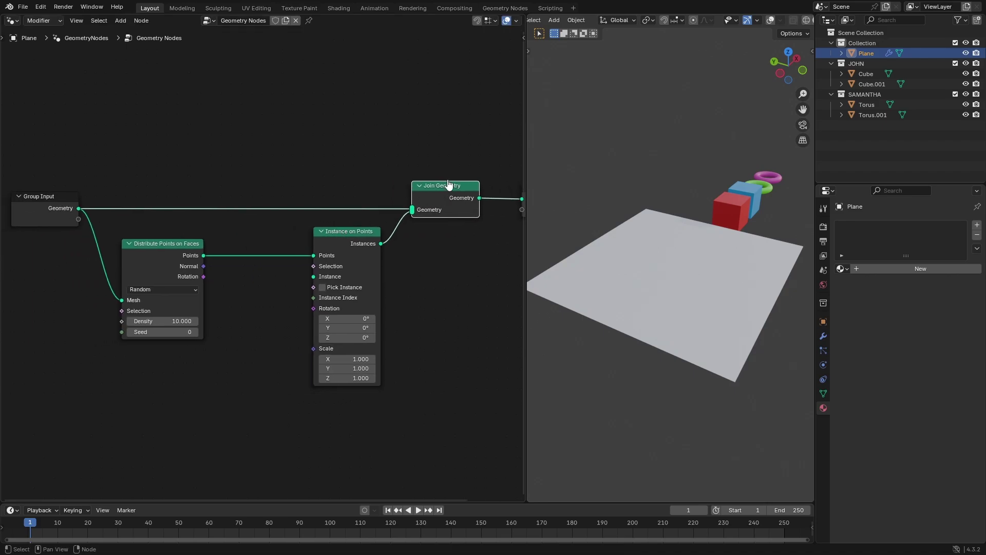
pyautogui.moveTo(447, 192); pyautogui.dragTo(452, 191)
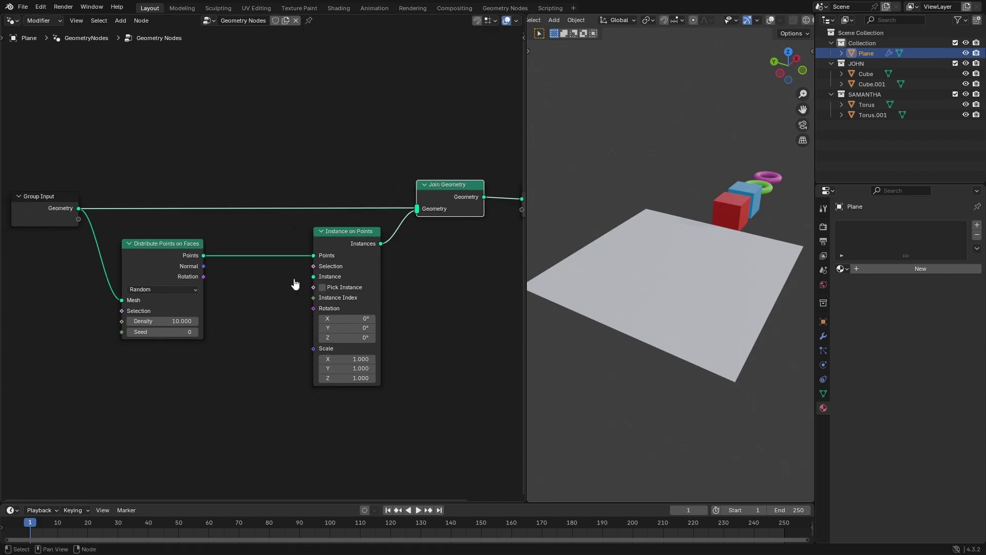
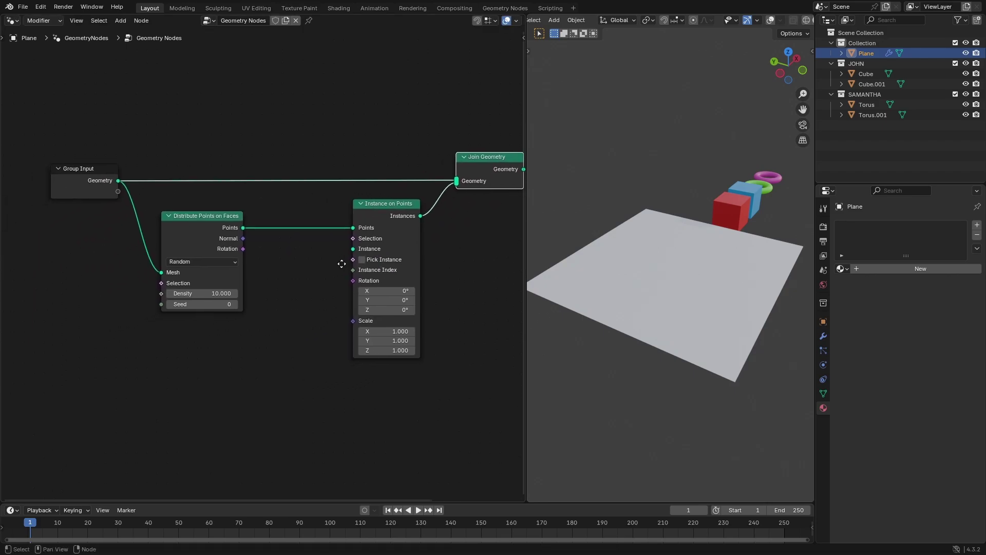
# Step: Move the Instance on Points, Join Geometry and Group Output nodes together away from Distribute Points on Faces to make room
pyautogui.moveTo(341, 263); pyautogui.dragTo(340, 263, button='middle')
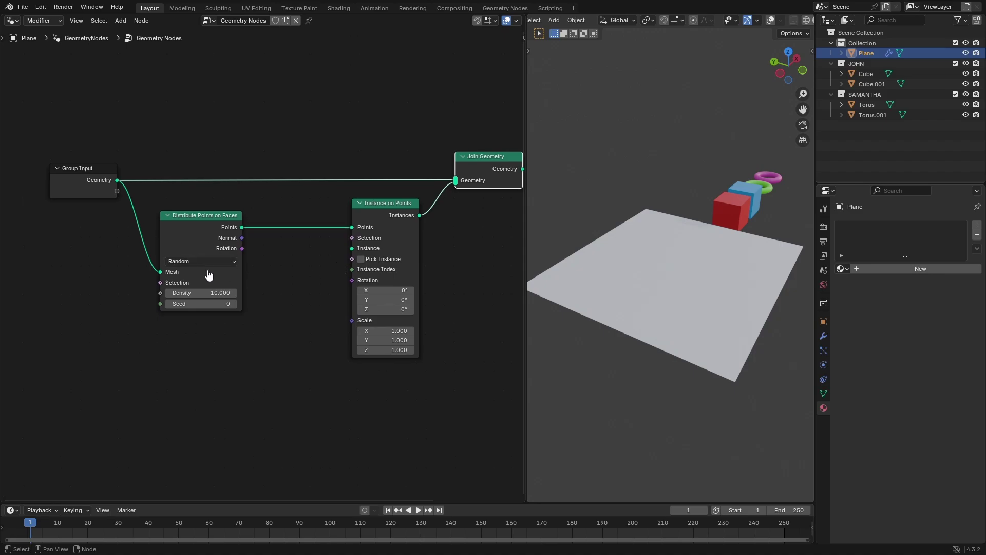
pyautogui.scroll(-2, 234, 308)
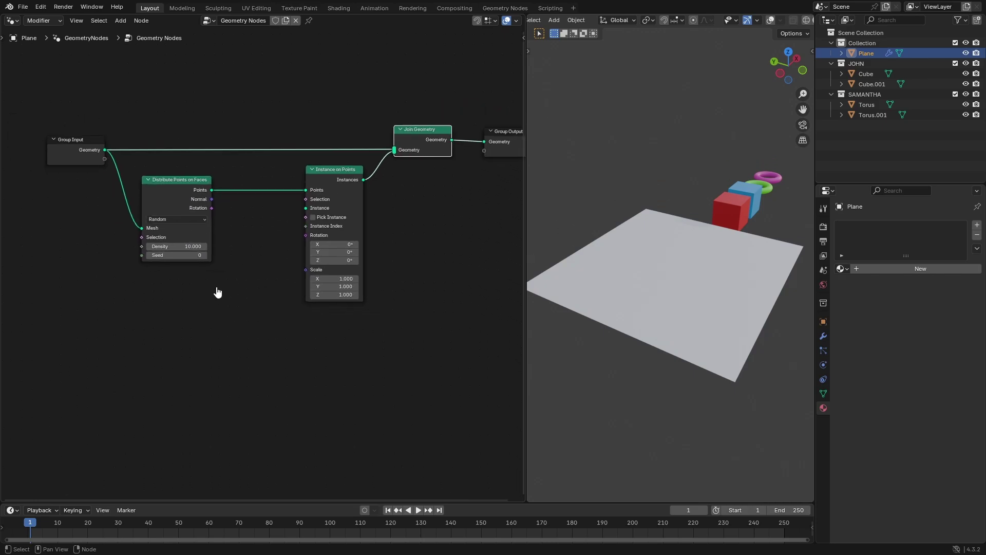
pyautogui.moveTo(371, 298); pyautogui.dragTo(356, 300, button='middle')
pyautogui.moveTo(302, 177); pyautogui.dragTo(316, 177)
pyautogui.moveTo(379, 205); pyautogui.dragTo(256, 223, button='middle')
pyautogui.moveTo(440, 340); pyautogui.dragTo(203, 149)
pyautogui.moveTo(221, 194); pyautogui.dragTo(388, 196)
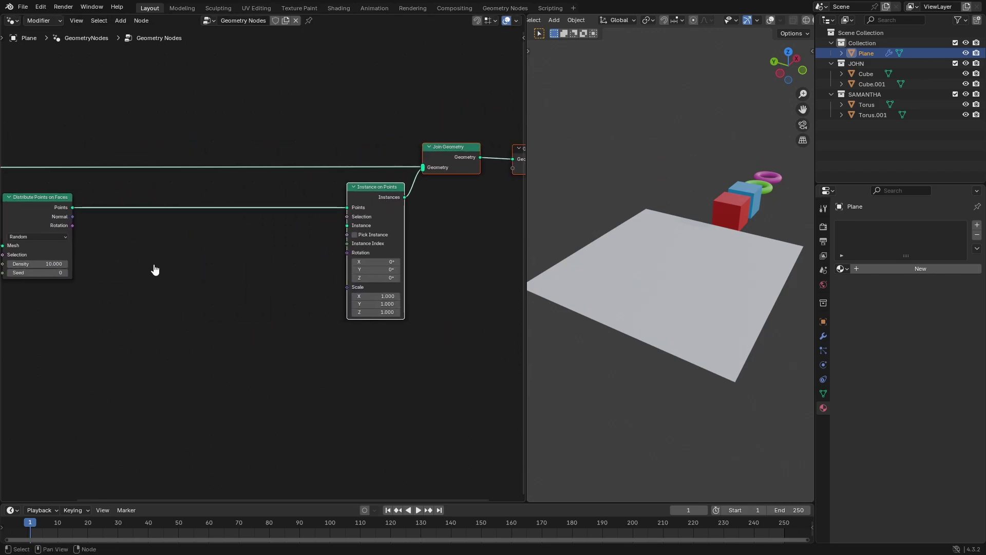
pyautogui.moveTo(153, 264); pyautogui.dragTo(325, 242, button='middle')
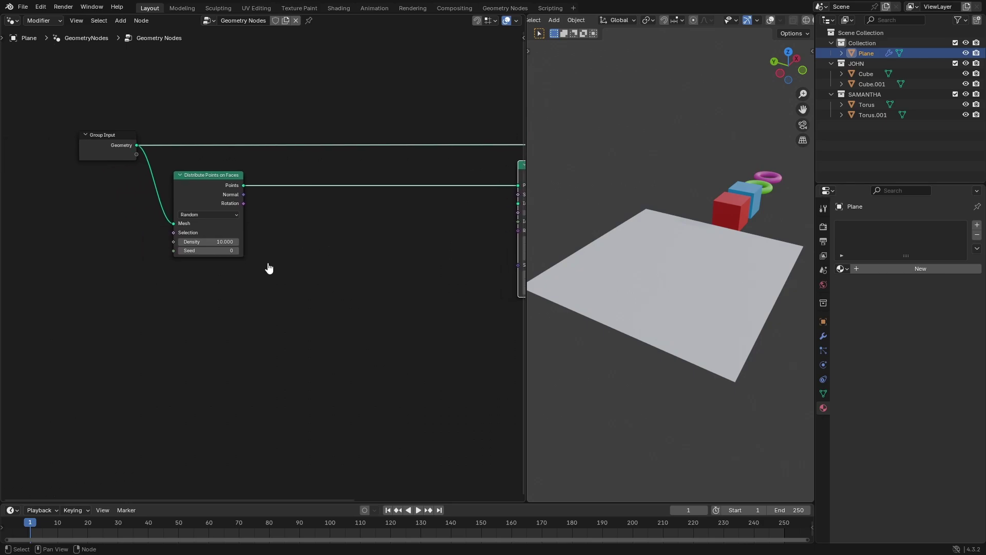
# Step: Add a Collection Info node below Distribute Points on Faces and place a duplicate of it directly underneath
pyautogui.hotkey('shift', 'a')
pyautogui.write('coll')
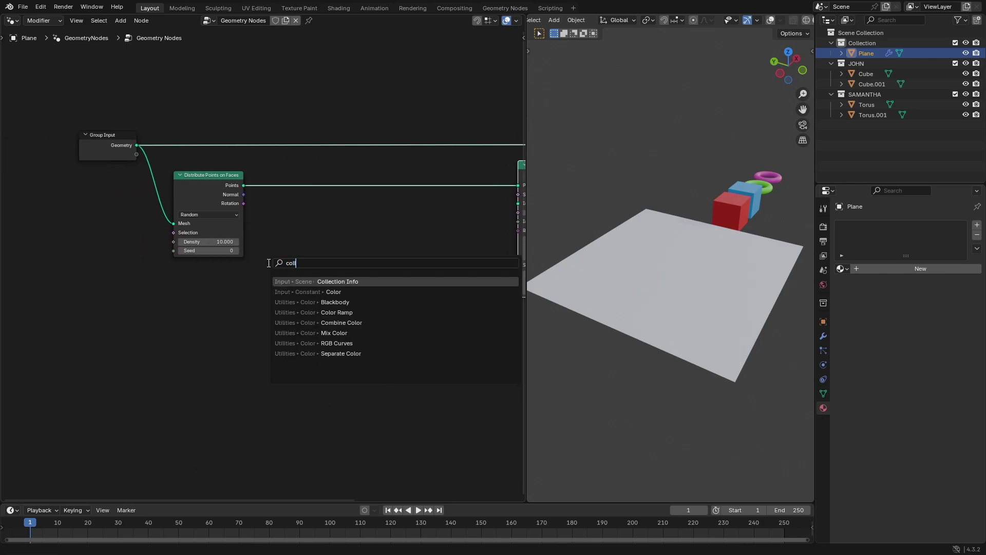
pyautogui.press('Return')
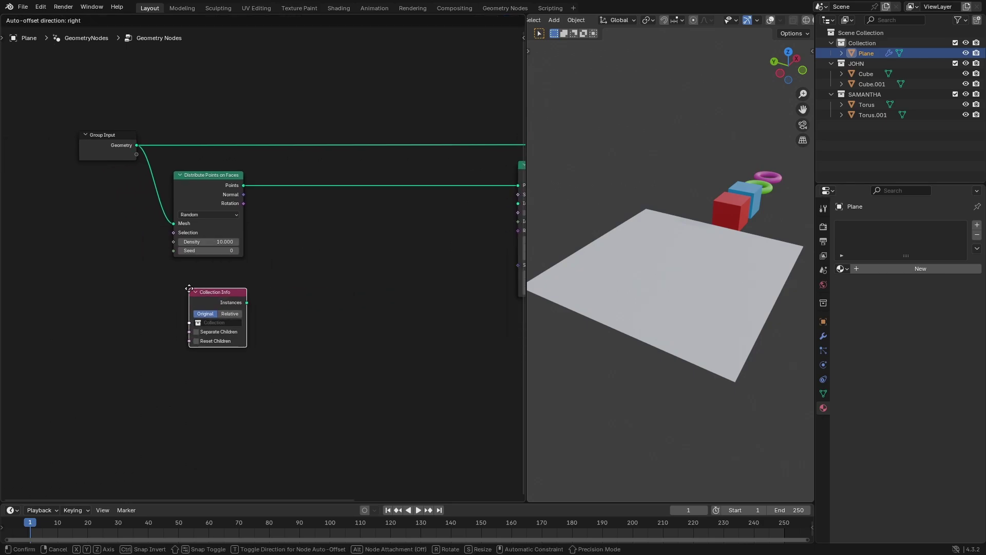
pyautogui.click(163, 286)
pyautogui.moveTo(354, 306); pyautogui.dragTo(270, 303, button='middle')
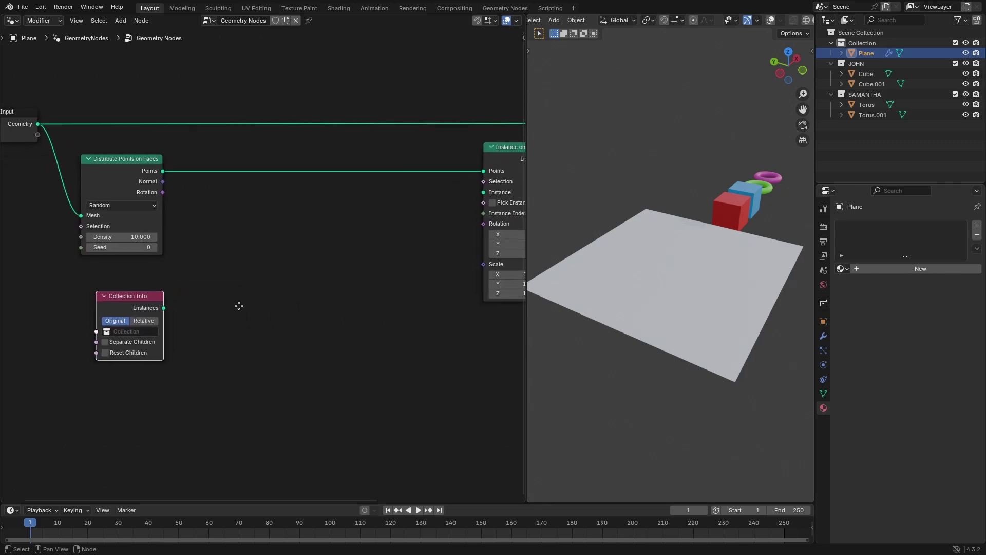
pyautogui.scroll(1, 311, 292)
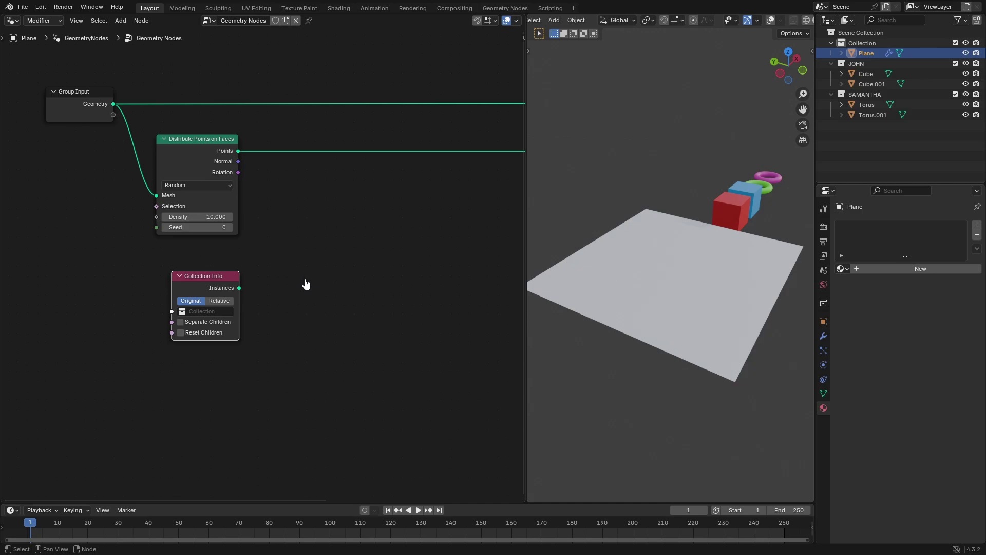
pyautogui.hotkey('shift', 'd')
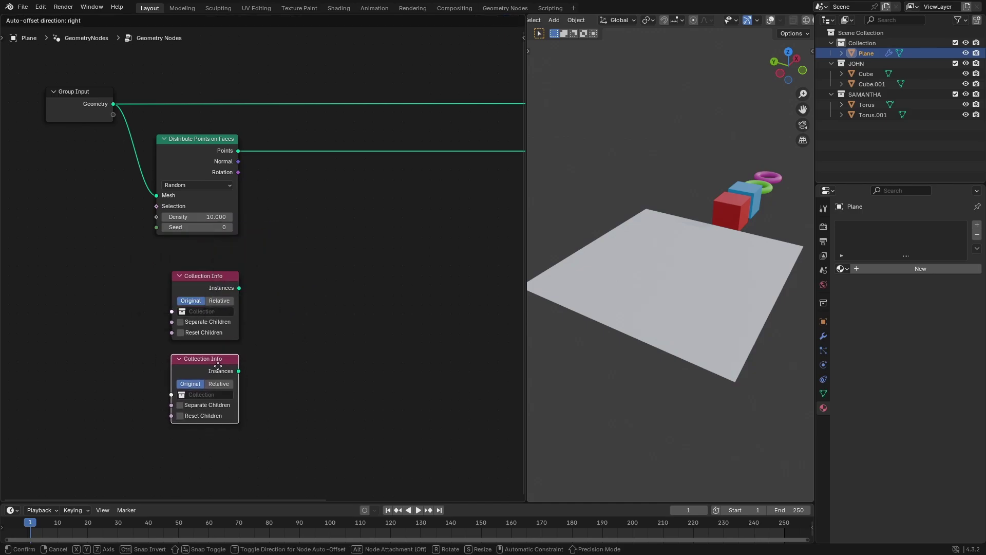
pyautogui.click(218, 366)
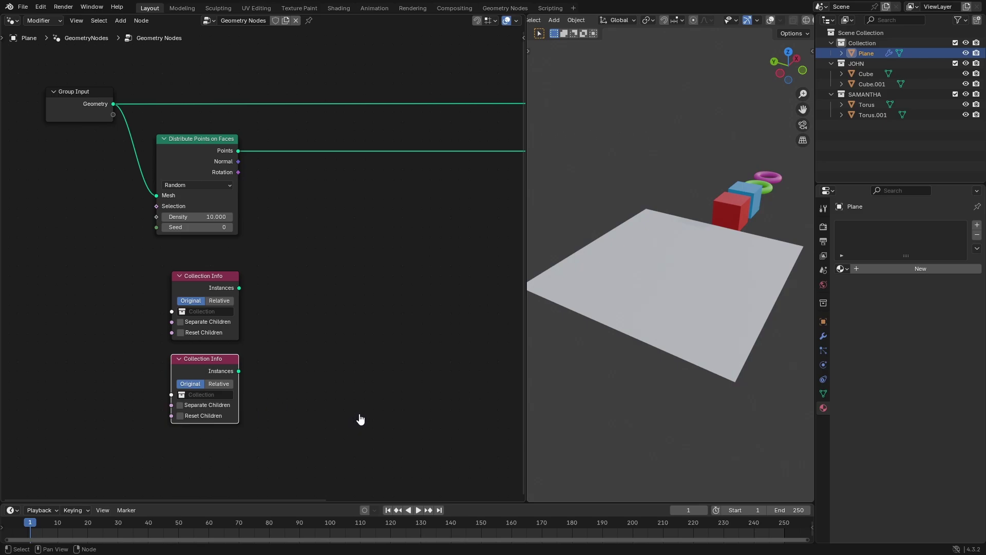
# Step: Assign the collection JOHN to the upper Collection Info node and SAMANTHA to the lower one
pyautogui.click(211, 312)
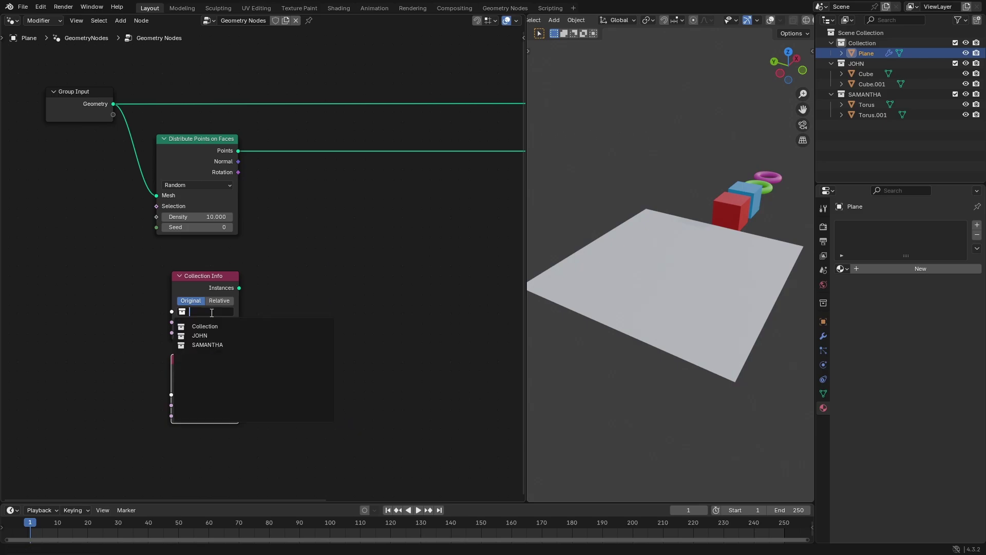
pyautogui.click(201, 336)
pyautogui.click(210, 394)
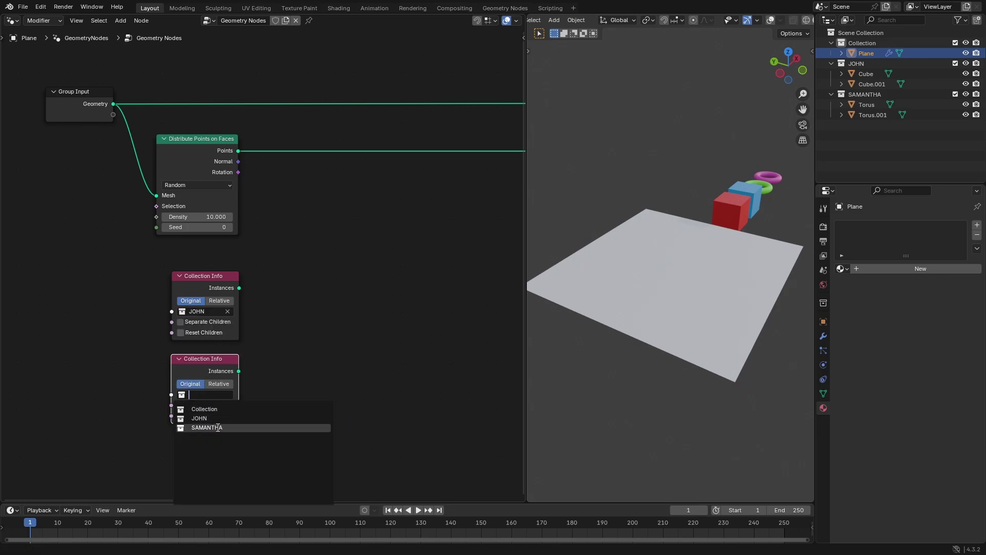
pyautogui.click(217, 427)
# Step: Duplicate the Join Geometry node and place the copy beside the two Collection Info nodes
pyautogui.moveTo(317, 343); pyautogui.dragTo(313, 350, button='middle')
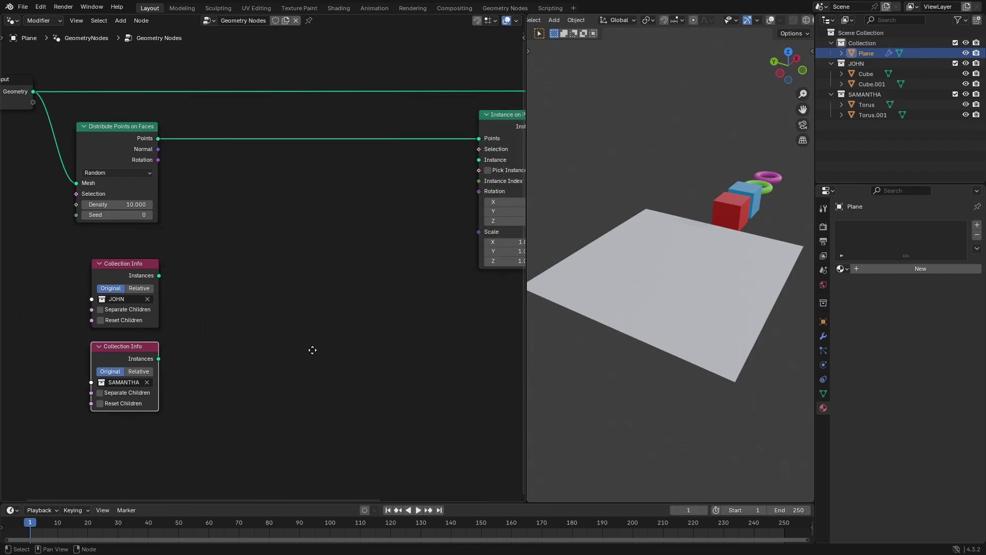
pyautogui.scroll(-3, 374, 255)
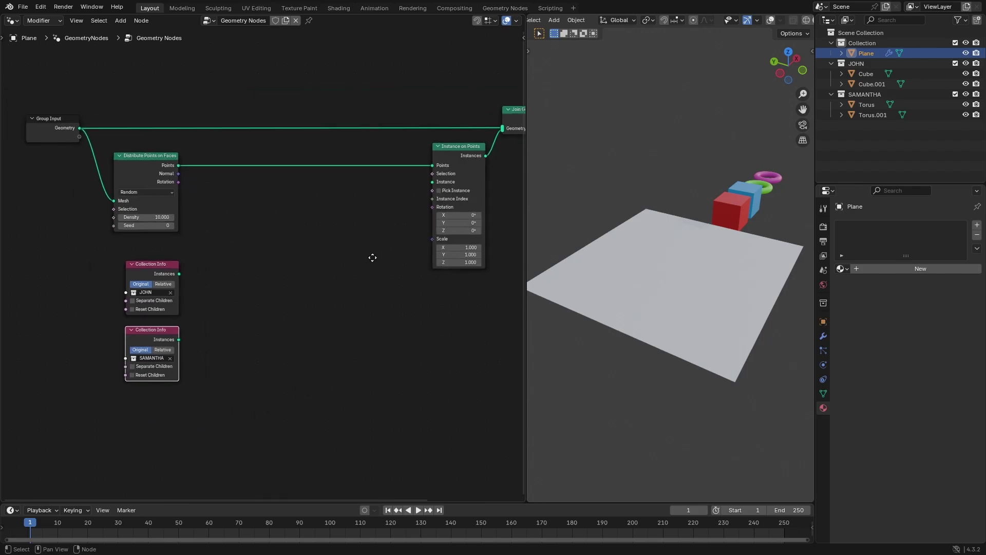
pyautogui.moveTo(430, 215); pyautogui.dragTo(337, 229, button='middle')
pyautogui.click(432, 128)
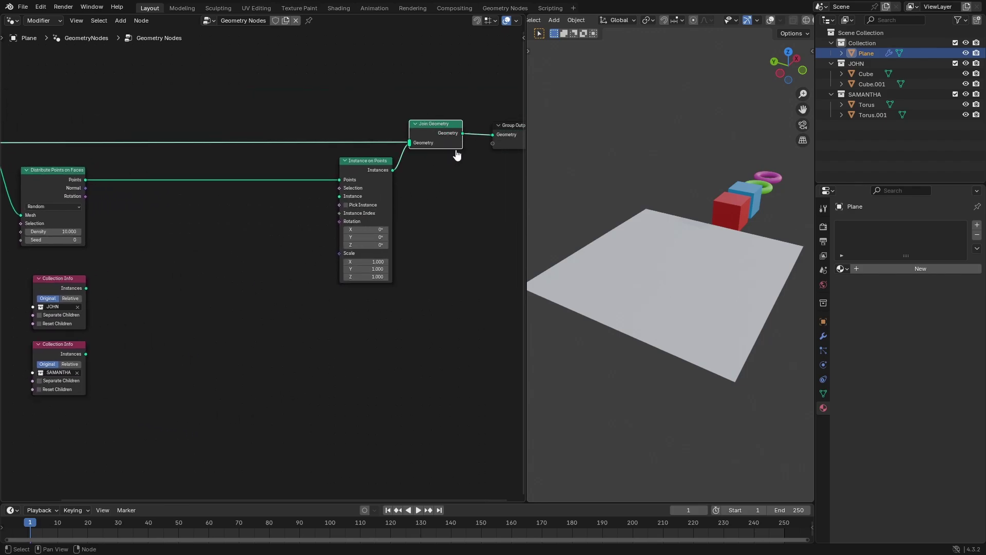
pyautogui.hotkey('shift', 'd')
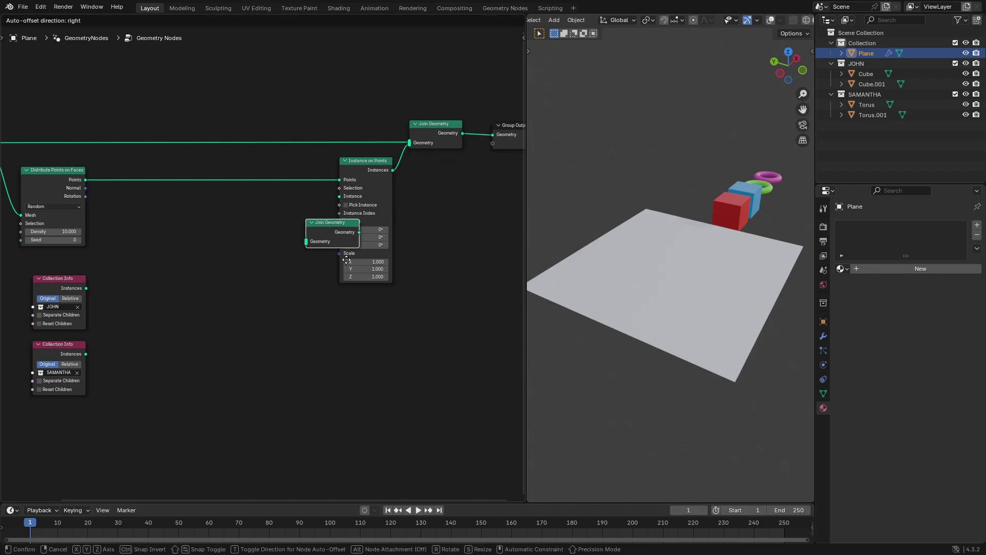
pyautogui.click(223, 345)
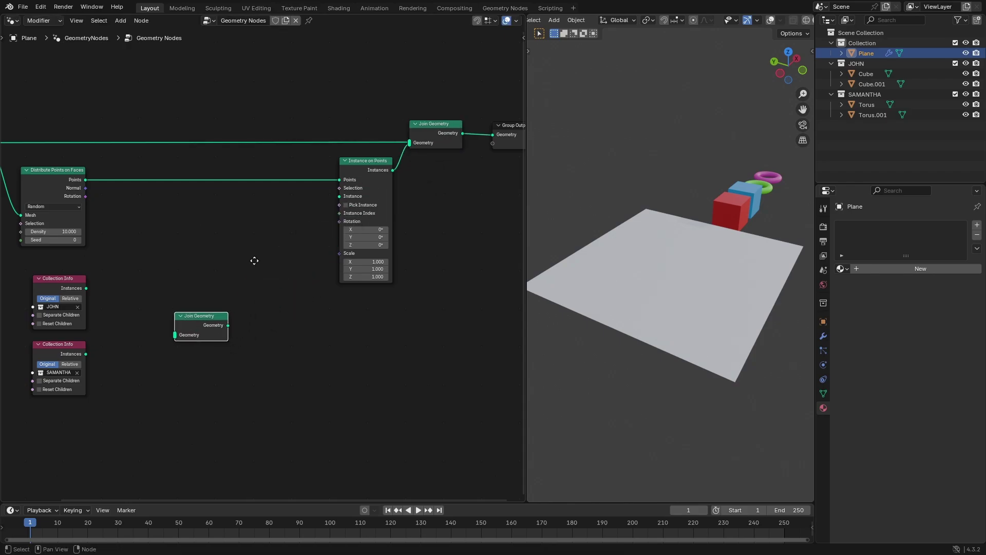
# Step: Link both Collection Info outputs into the new Join Geometry node and its output to the Instance input of Instance on Points
pyautogui.moveTo(254, 260); pyautogui.dragTo(323, 262, button='middle')
pyautogui.scroll(2, 251, 272)
pyautogui.moveTo(116, 301); pyautogui.dragTo(249, 369)
pyautogui.moveTo(118, 392); pyautogui.dragTo(240, 372)
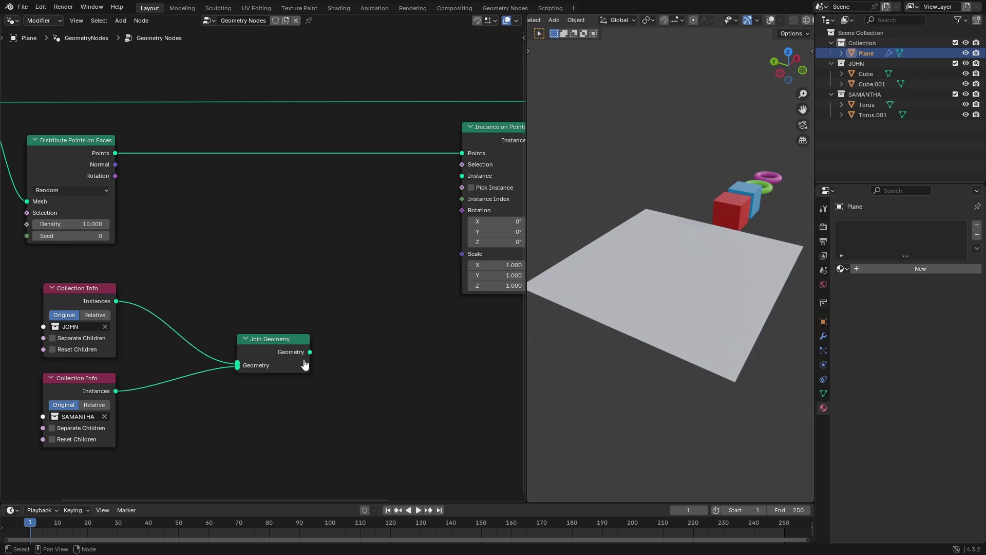
pyautogui.moveTo(365, 347); pyautogui.dragTo(311, 359, button='middle')
pyautogui.moveTo(271, 359); pyautogui.dragTo(418, 187)
# Step: Examine the instanced cubes and tori from several angles, comparing their position and size with the plane and the source objects
pyautogui.scroll(-6, 651, 255)
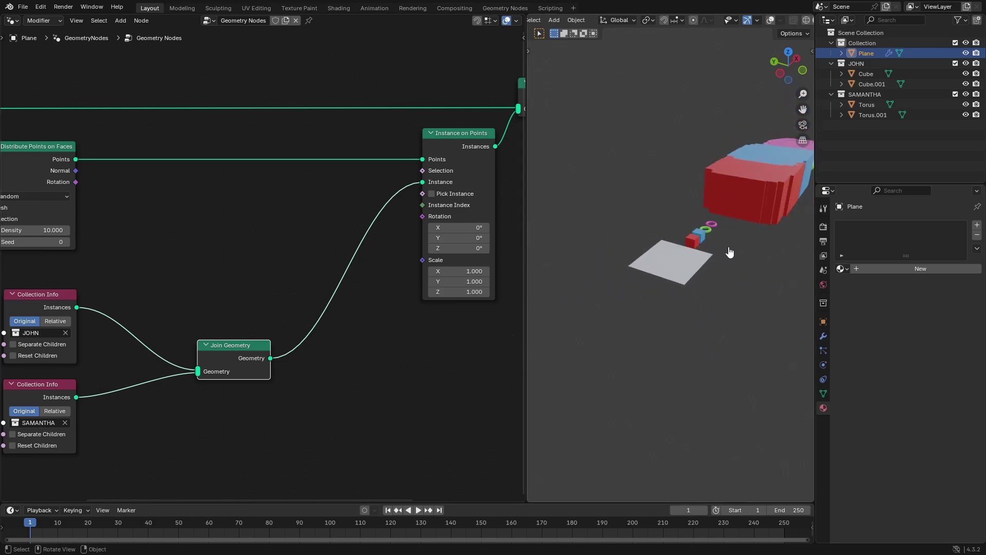
pyautogui.scroll(-1, 730, 252)
pyautogui.keyDown('shift'); pyautogui.moveTo(733, 249); pyautogui.dragTo(627, 261, button='middle'); pyautogui.keyUp('shift')
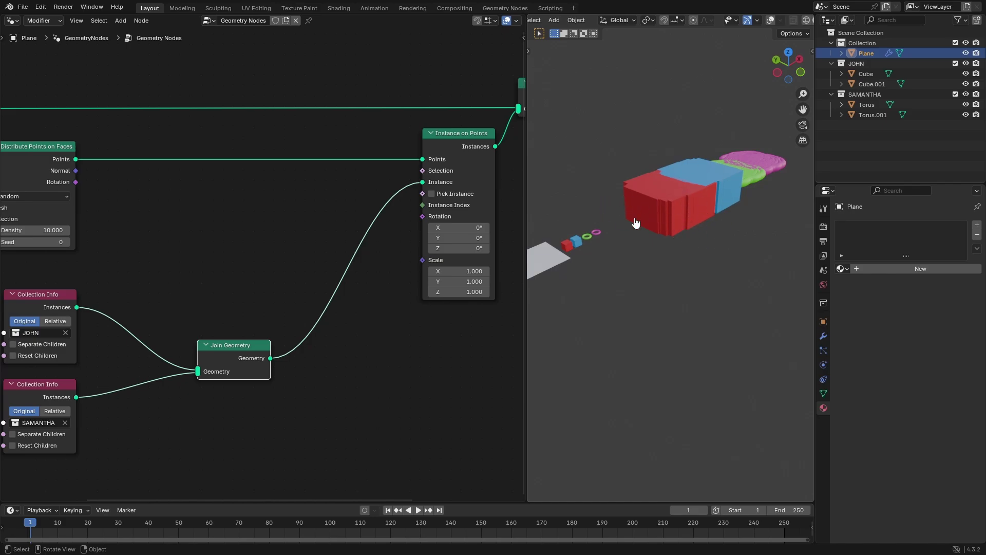
pyautogui.keyDown('shift'); pyautogui.moveTo(701, 219); pyautogui.dragTo(643, 264, button='middle'); pyautogui.keyUp('shift')
pyautogui.scroll(3, 642, 264)
pyautogui.moveTo(689, 233); pyautogui.dragTo(675, 255, button='middle')
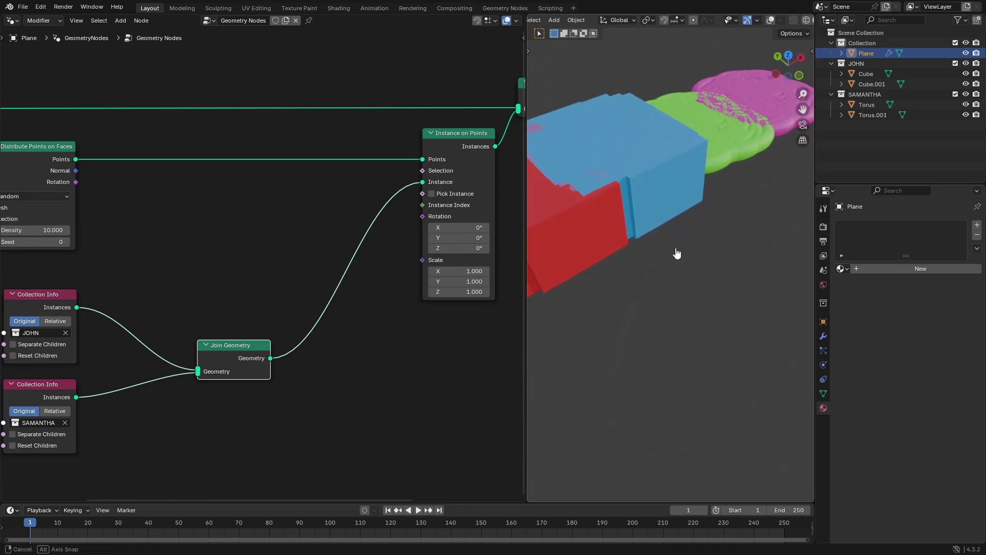
pyautogui.keyDown('shift'); pyautogui.moveTo(659, 295); pyautogui.dragTo(786, 218, button='middle'); pyautogui.keyUp('shift')
pyautogui.scroll(-6, 664, 286)
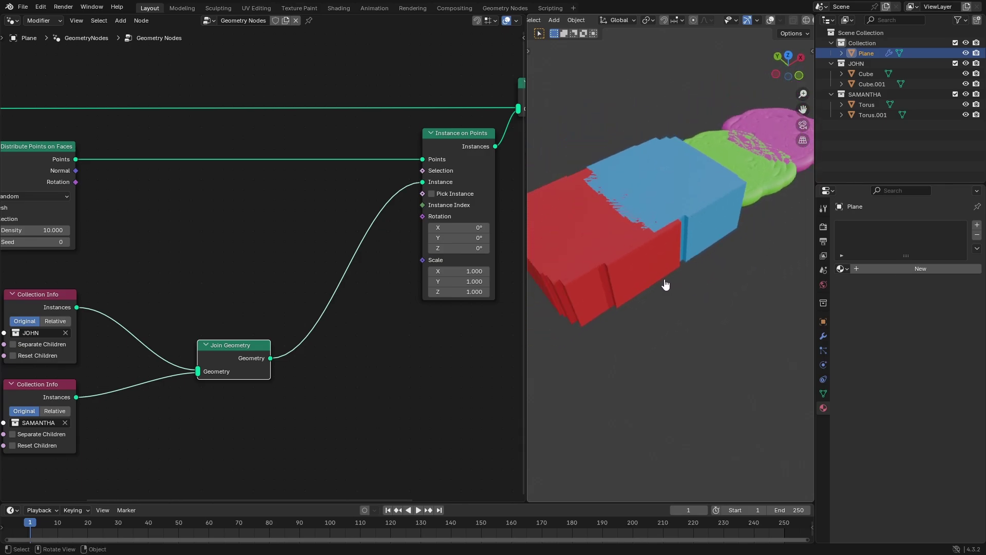
pyautogui.moveTo(579, 330); pyautogui.dragTo(654, 291, button='middle')
pyautogui.press('KP_Decimal')
pyautogui.scroll(-1, 651, 313)
pyautogui.scroll(1, 739, 276)
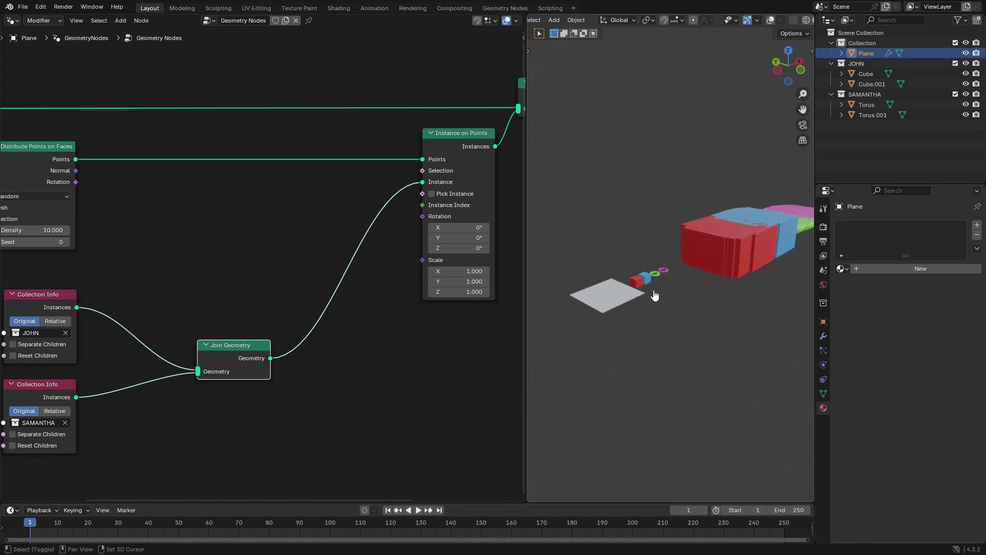
pyautogui.scroll(5, 654, 295)
pyautogui.scroll(-4, 669, 288)
pyautogui.scroll(2, 693, 233)
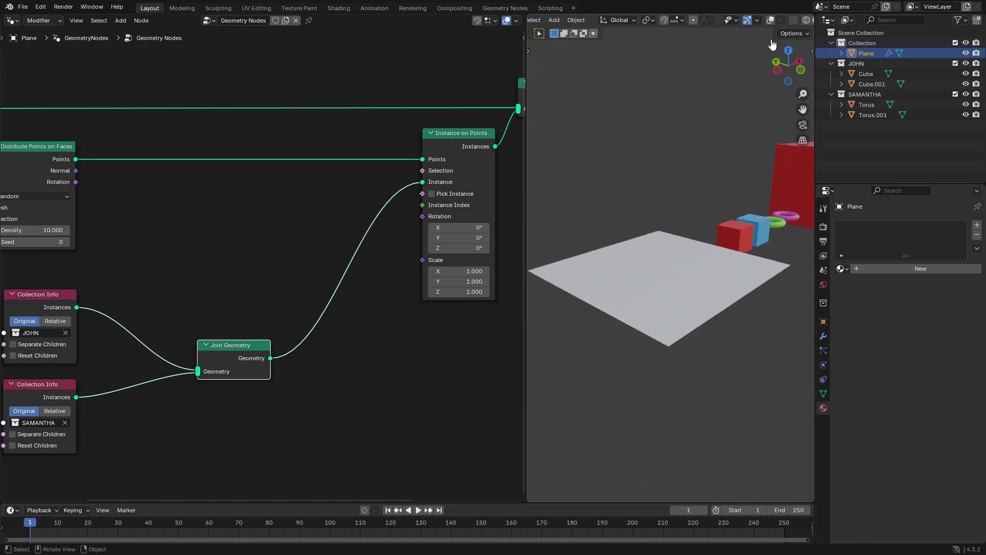
# Step: Turn on the viewport overlays and frame the plane with the source objects
pyautogui.click(770, 20)
pyautogui.scroll(-3, 662, 214)
pyautogui.scroll(4, 683, 252)
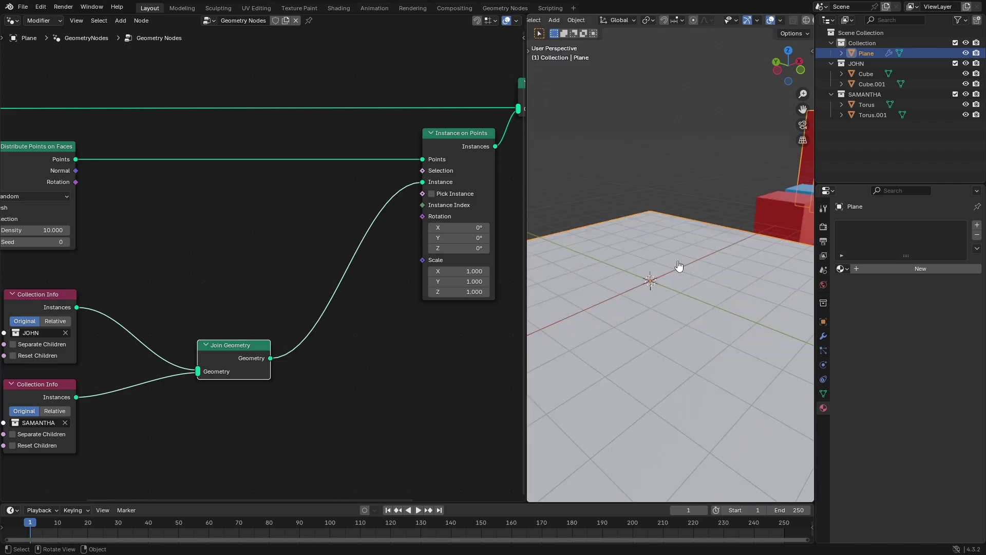
pyautogui.scroll(-3, 680, 269)
pyautogui.scroll(1, 680, 270)
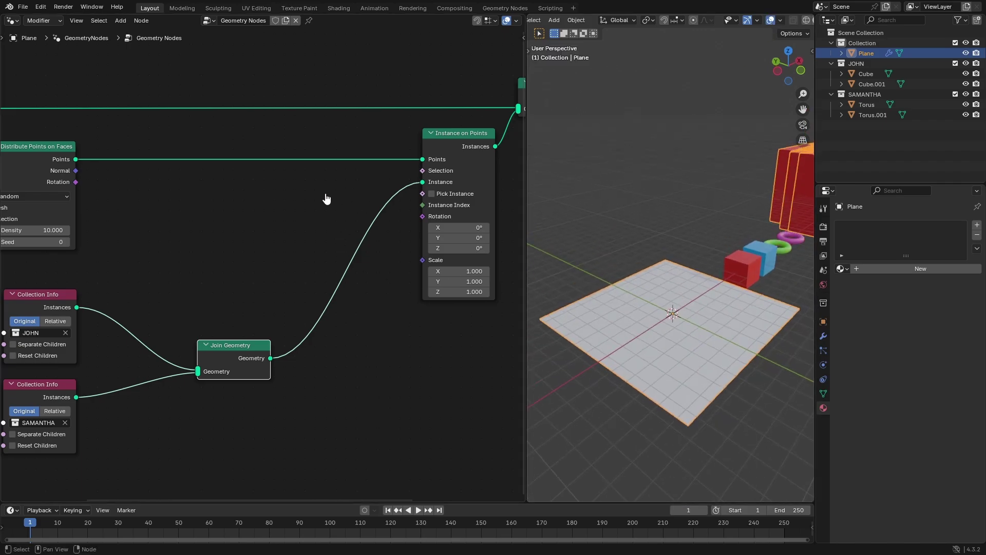
# Step: Switch Distribute Points on Faces to Poisson Disk, shift the node slightly and set its Distance Min to 1 m
pyautogui.moveTo(326, 199); pyautogui.dragTo(357, 184, button='middle')
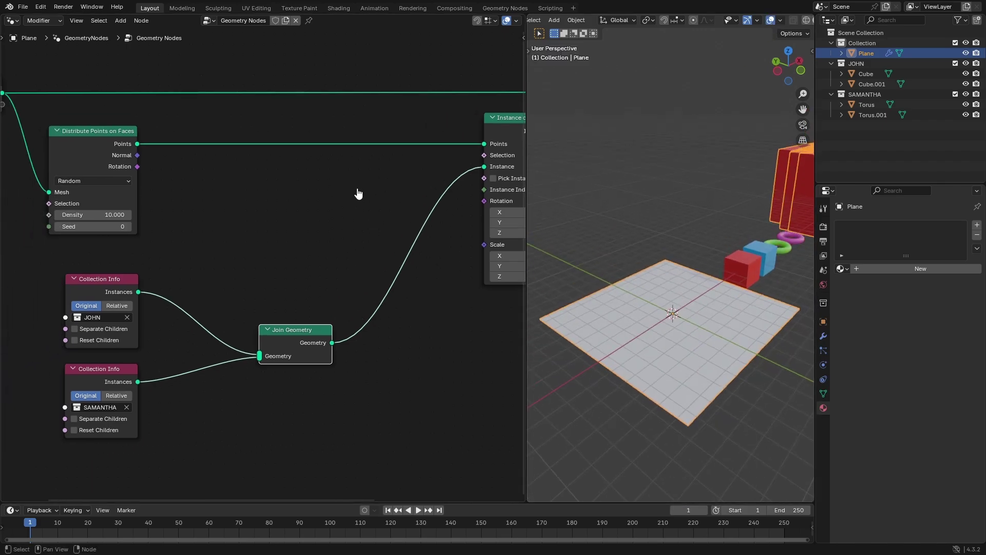
pyautogui.moveTo(285, 194); pyautogui.dragTo(383, 224, button='middle')
pyautogui.scroll(3, 247, 222)
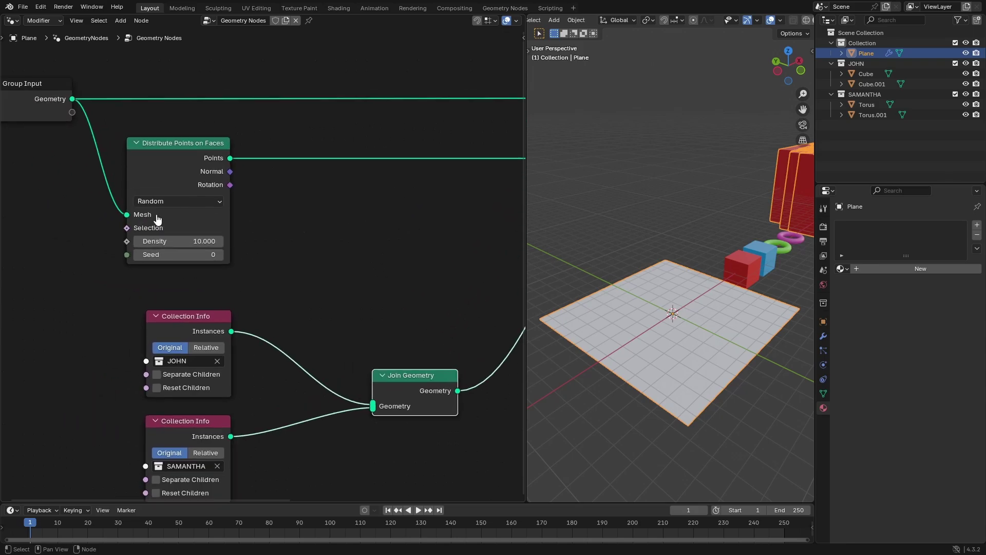
pyautogui.scroll(-2, 227, 229)
pyautogui.click(208, 212)
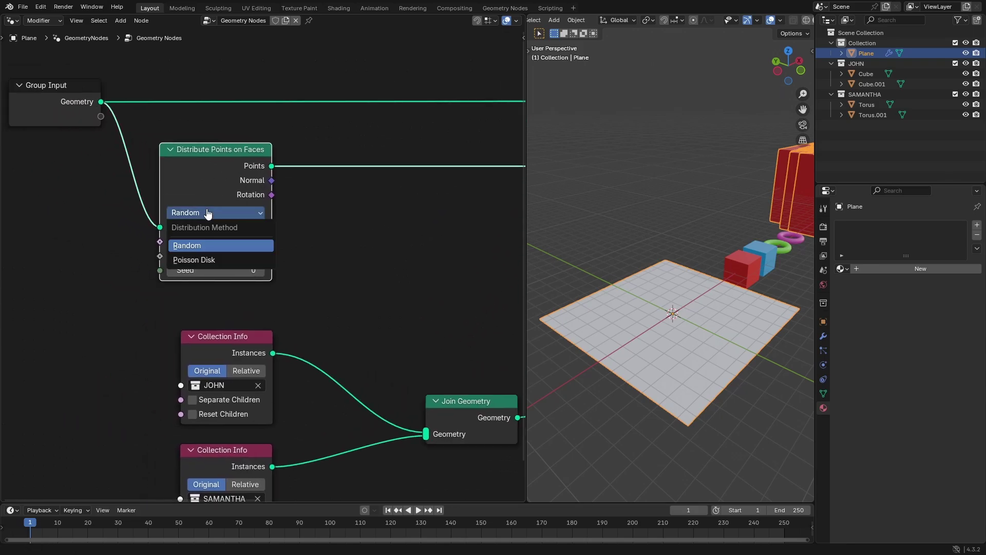
pyautogui.click(201, 264)
pyautogui.moveTo(219, 164)
pyautogui.mouseDown()
pyautogui.moveTo(223, 147)
pyautogui.moveTo(221, 155)
pyautogui.mouseUp()
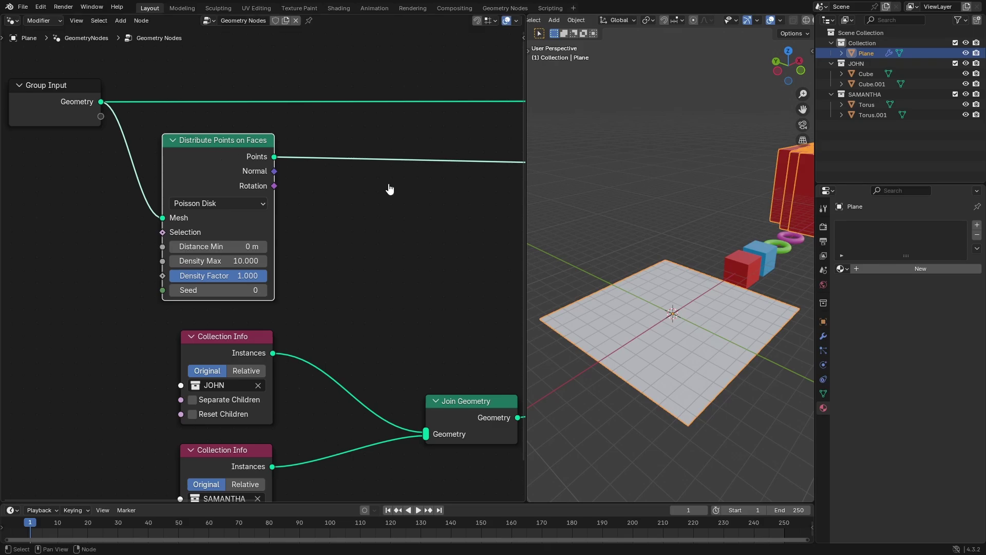
pyautogui.click(224, 246)
pyautogui.write('1')
pyautogui.press('Return')
# Step: Lower Distance Min to 0.8 m and set Density Max to 30 on Distribute Points on Faces
pyautogui.scroll(-8, 699, 253)
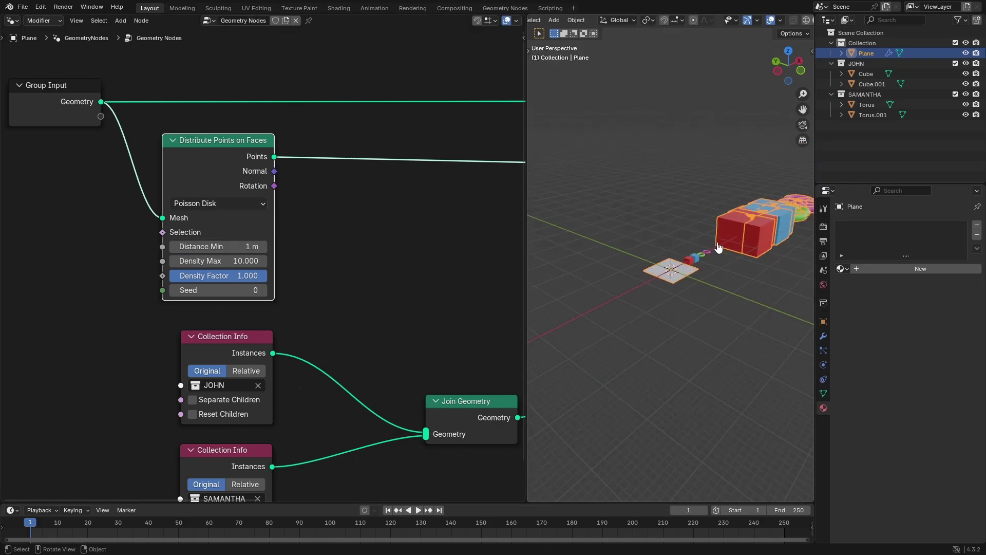
pyautogui.keyDown('shift'); pyautogui.moveTo(700, 253); pyautogui.dragTo(633, 272, button='middle'); pyautogui.keyUp('shift')
pyautogui.scroll(5, 733, 255)
pyautogui.keyDown('shift'); pyautogui.moveTo(733, 255); pyautogui.dragTo(673, 282, button='middle'); pyautogui.keyUp('shift')
pyautogui.scroll(-1, 674, 272)
pyautogui.scroll(1, 673, 281)
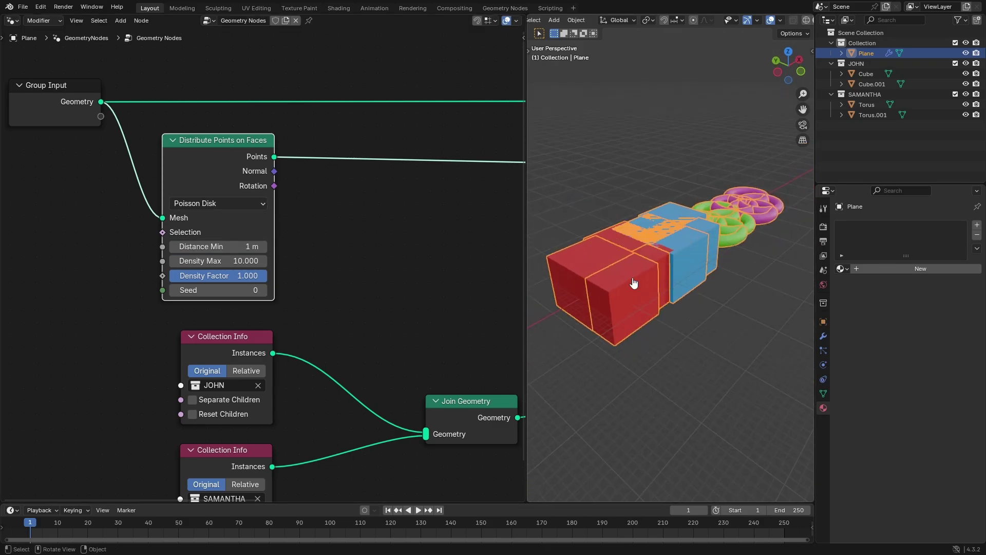
pyautogui.moveTo(227, 246)
pyautogui.mouseDown()
pyautogui.moveTo(277, 246)
pyautogui.moveTo(205, 246)
pyautogui.moveTo(241, 247)
pyautogui.moveTo(214, 246)
pyautogui.moveTo(244, 261)
pyautogui.moveTo(236, 262)
pyautogui.mouseUp()
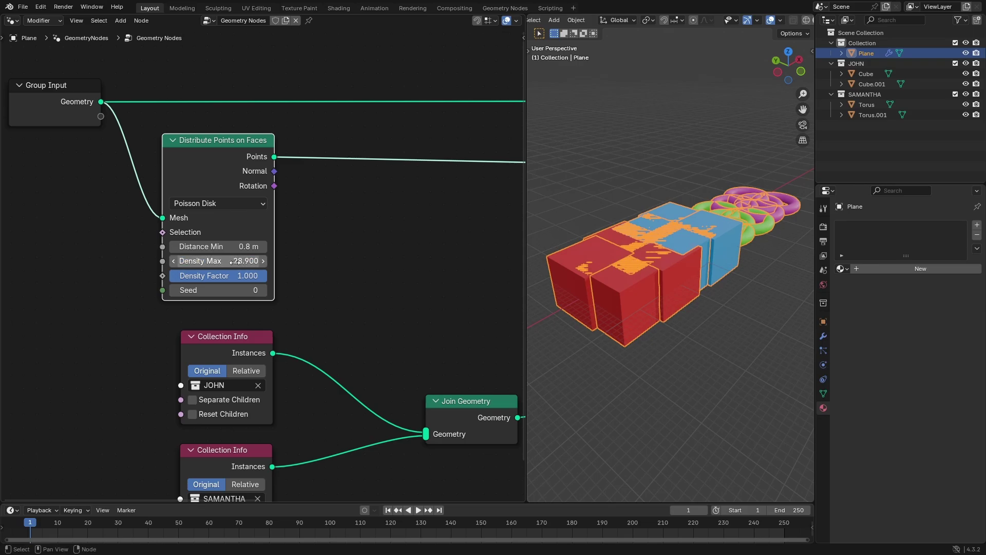
pyautogui.click(236, 263)
pyautogui.write('30')
pyautogui.press('Return')
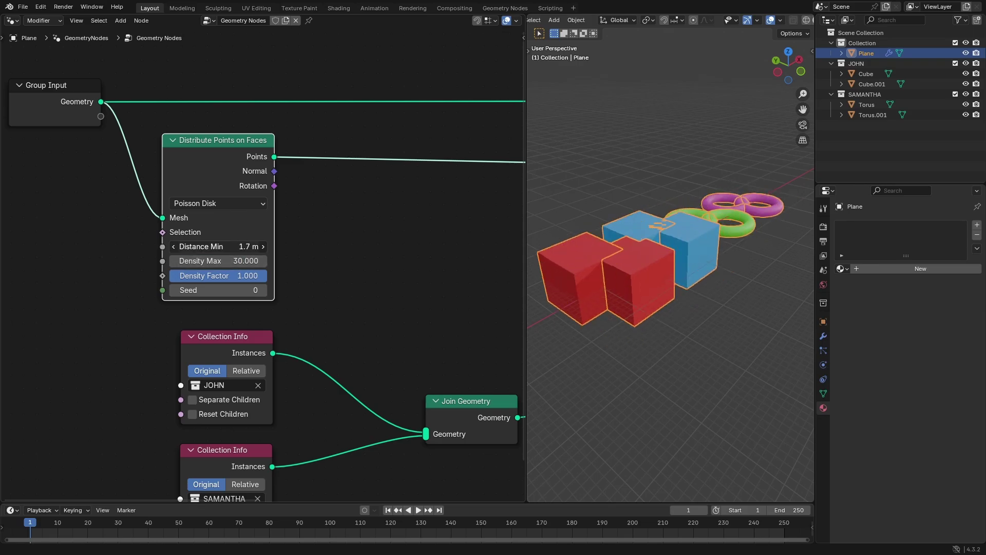
# Step: Set Distance Min of the Poisson Disk distribution to 1 m
pyautogui.click(221, 246)
pyautogui.write('1')
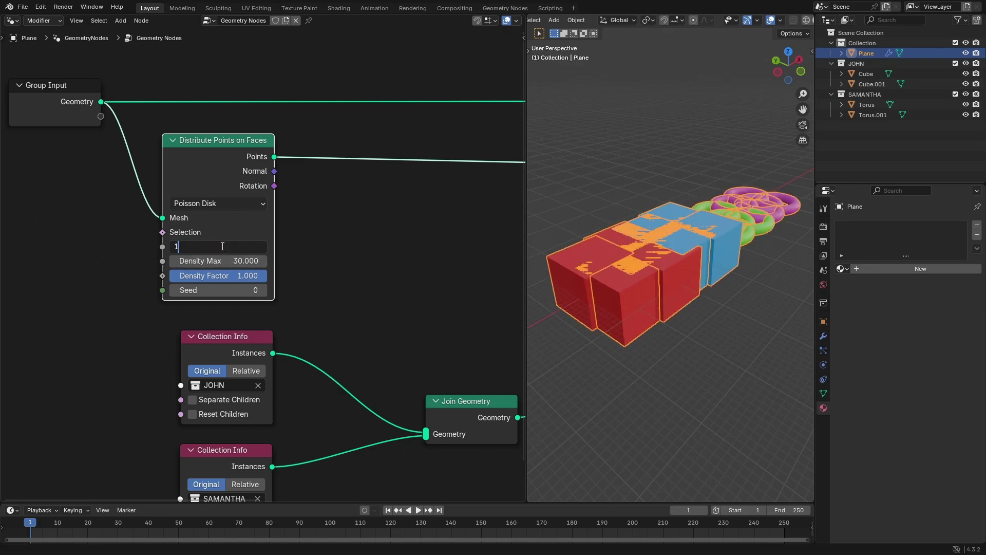
pyautogui.press('Return')
# Step: Step through the Seed values of Distribute Points on Faces and settle on 5
pyautogui.moveTo(585, 257)
pyautogui.mouseDown(button='middle')
pyautogui.moveTo(539, 267)
pyautogui.moveTo(583, 271)
pyautogui.moveTo(586, 255)
pyautogui.mouseUp(button='middle')
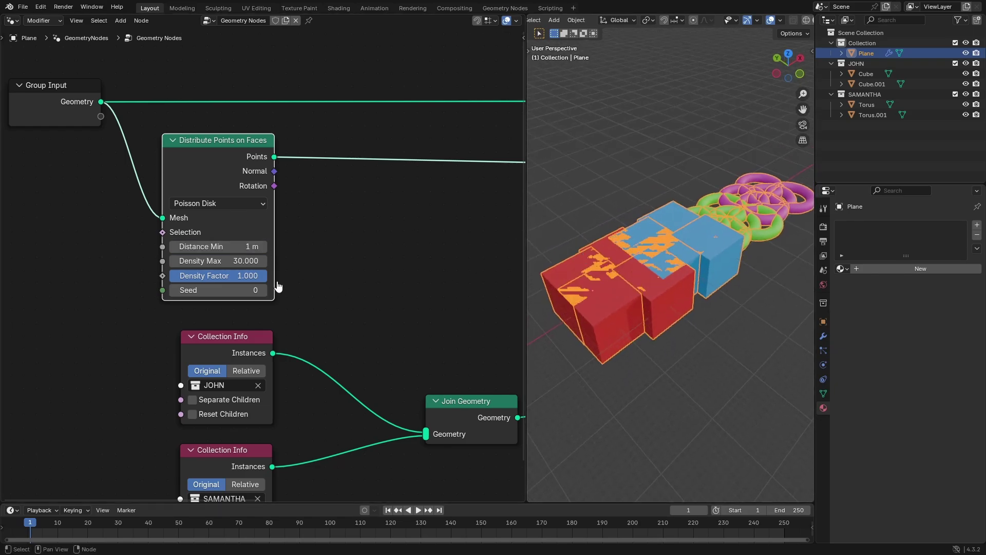
pyautogui.click(263, 290)
pyautogui.click(263, 290)
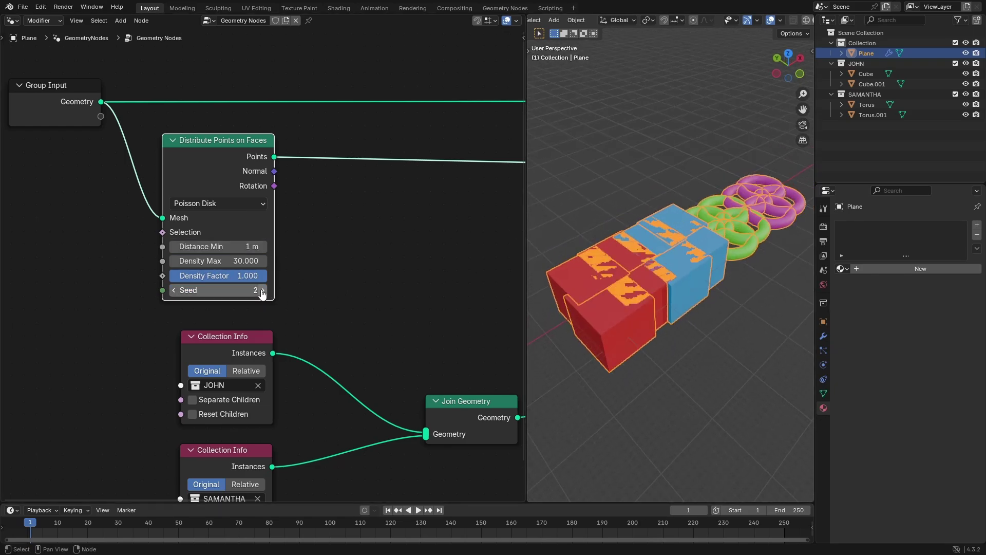
pyautogui.click(263, 290)
pyautogui.click(262, 290)
pyautogui.click(263, 290)
pyautogui.click(262, 291)
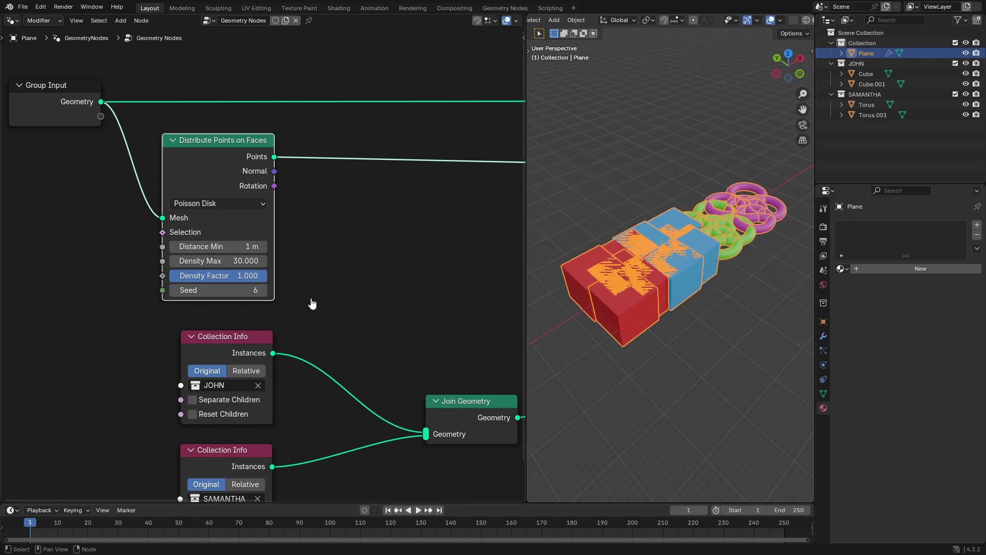
pyautogui.click(175, 290)
# Step: Compare the instanced shapes with the plane and the original cubes and tori in the viewport
pyautogui.scroll(-5, 607, 301)
pyautogui.keyDown('shift'); pyautogui.moveTo(611, 302); pyautogui.dragTo(645, 295, button='middle'); pyautogui.keyUp('shift')
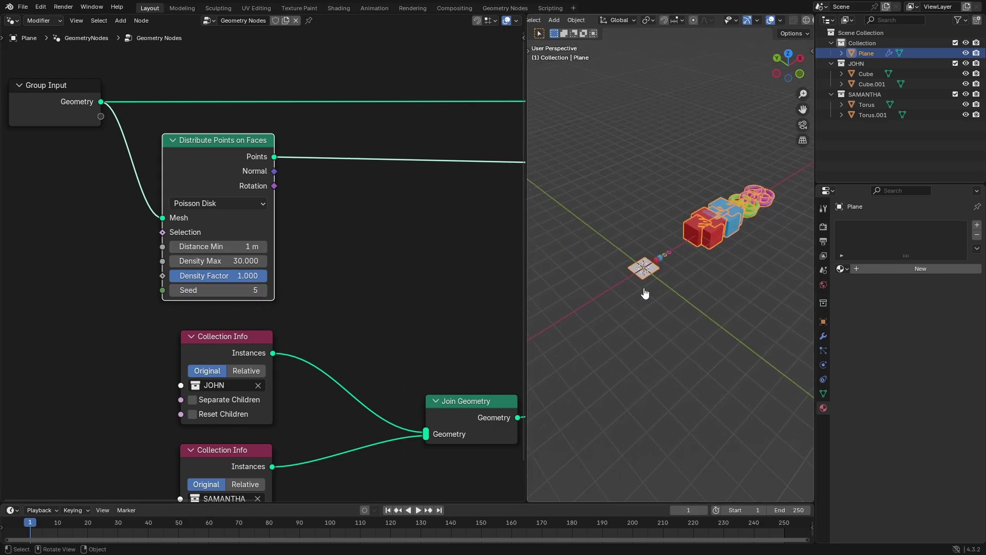
pyautogui.scroll(7, 645, 295)
pyautogui.scroll(-3, 667, 278)
pyautogui.scroll(2, 644, 269)
pyautogui.scroll(-2, 356, 255)
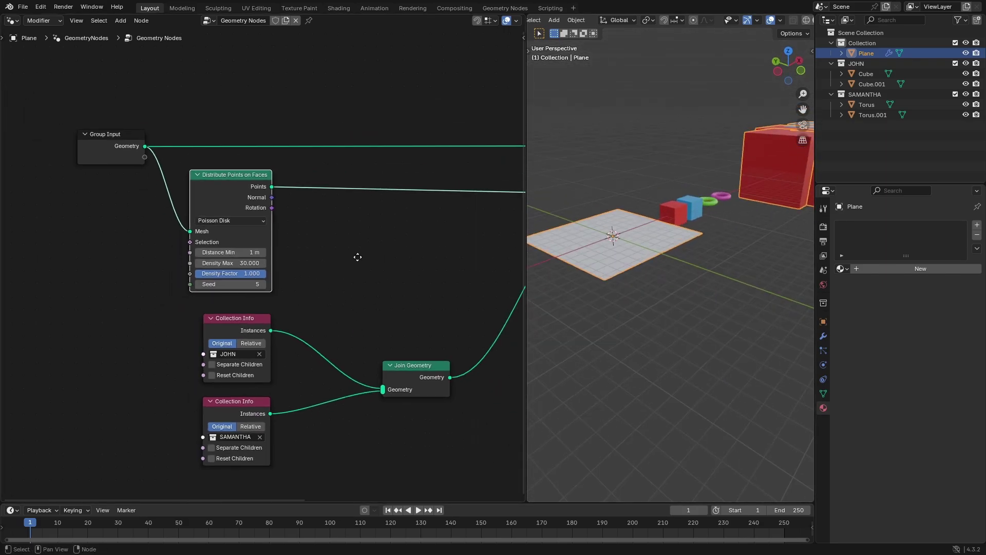
# Step: Move Instance on Points, the final Join Geometry and Group Output together, and shift the lower Join Geometry node slightly down
pyautogui.moveTo(357, 255)
pyautogui.mouseDown(button='middle')
pyautogui.moveTo(180, 247)
pyautogui.moveTo(349, 253)
pyautogui.mouseUp(button='middle')
pyautogui.scroll(-2, 242, 249)
pyautogui.scroll(1, 262, 271)
pyautogui.scroll(-6, 262, 270)
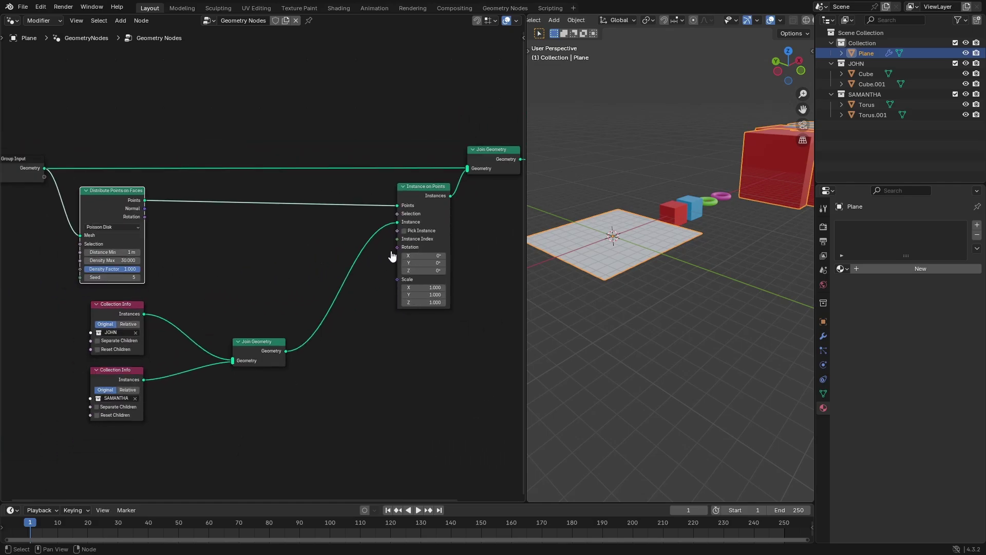
pyautogui.moveTo(460, 315); pyautogui.dragTo(368, 323, button='middle')
pyautogui.moveTo(466, 332); pyautogui.dragTo(286, 178)
pyautogui.moveTo(288, 222); pyautogui.dragTo(301, 215)
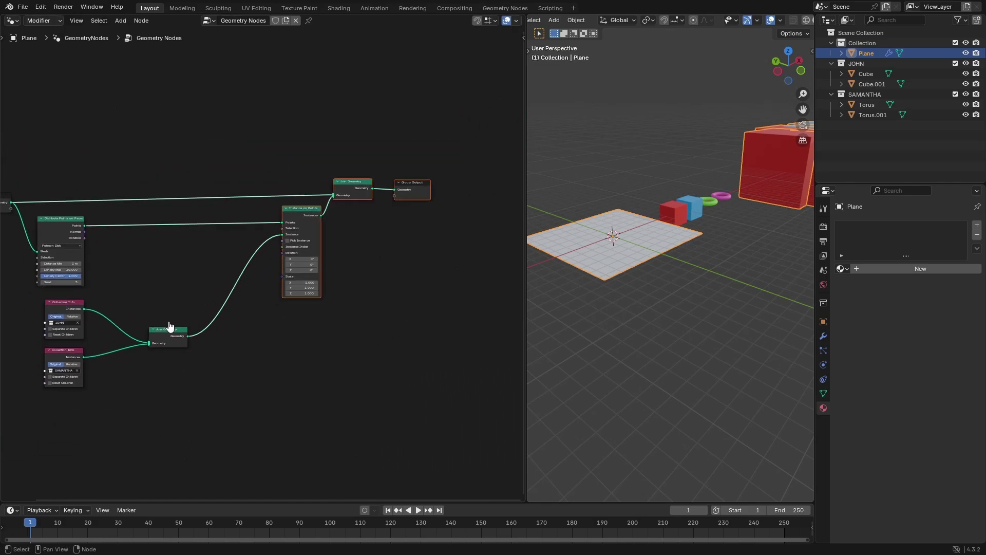
pyautogui.moveTo(162, 334); pyautogui.dragTo(162, 341)
pyautogui.click(164, 275)
# Step: Add a Random Value node between Distribute Points on Faces and Instance on Points
pyautogui.scroll(3, 203, 280)
pyautogui.moveTo(174, 272); pyautogui.dragTo(263, 285, button='middle')
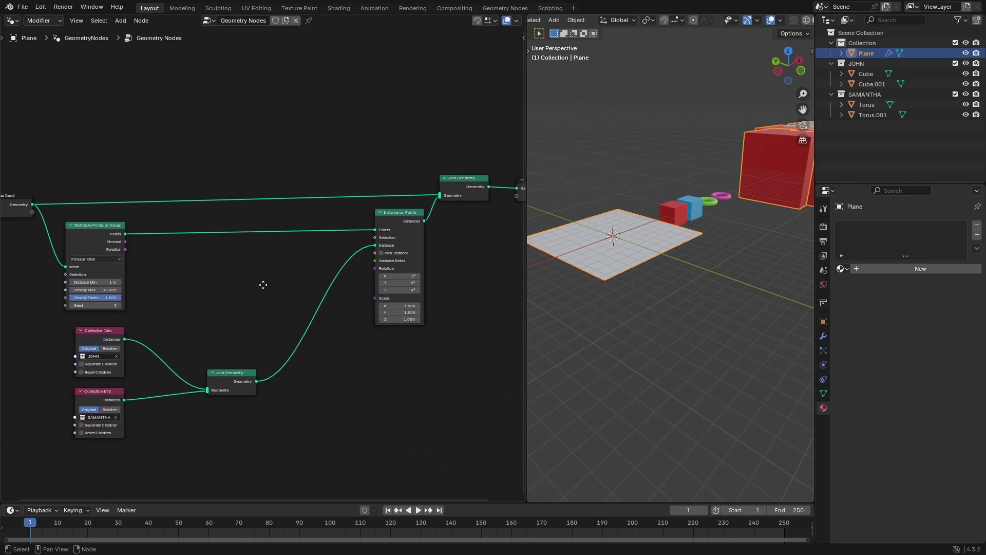
pyautogui.hotkey('shift', 'a')
pyautogui.click(263, 286)
pyautogui.write('random')
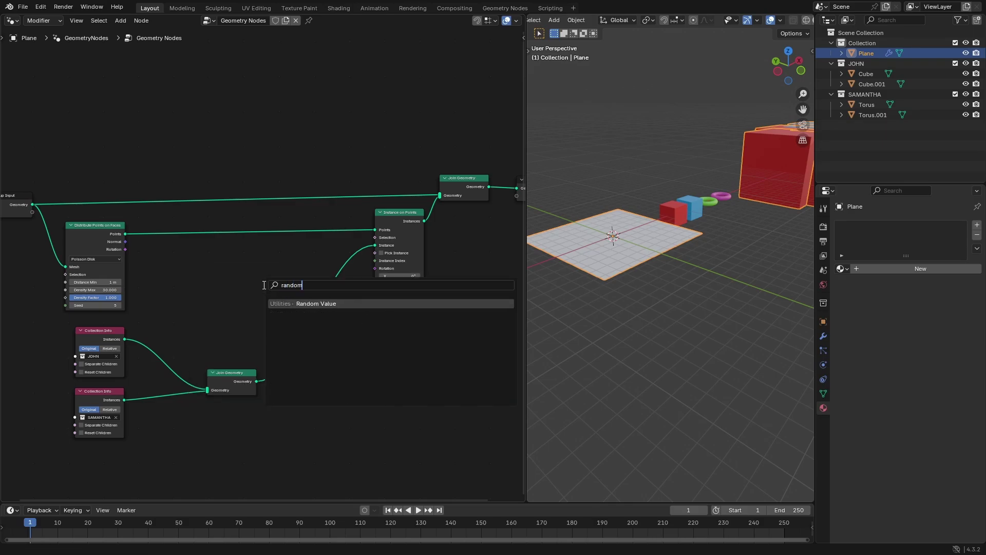
pyautogui.click(290, 305)
pyautogui.click(166, 248)
pyautogui.scroll(3, 254, 283)
pyautogui.moveTo(326, 269); pyautogui.dragTo(267, 238, button='middle')
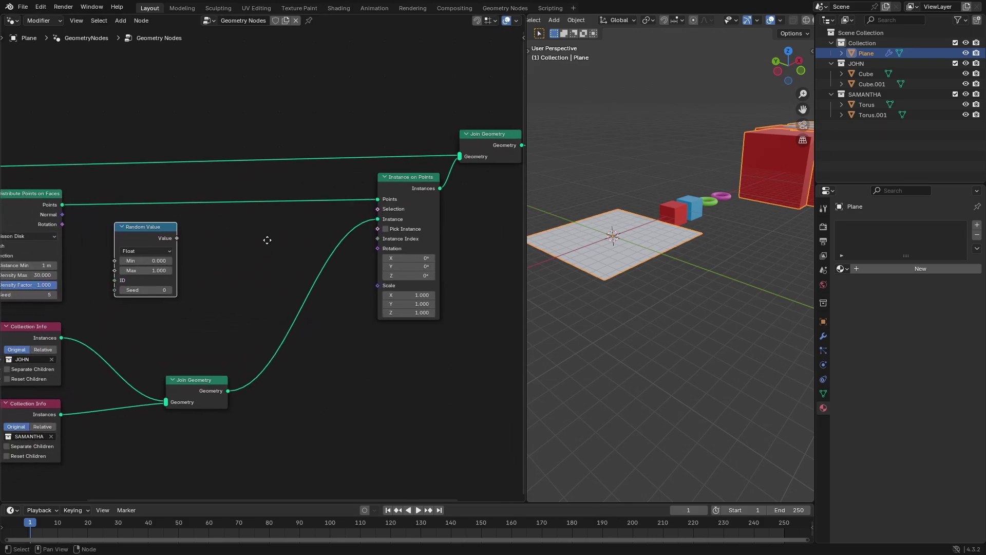
# Step: Set the data type of the Random Value node to Vector
pyautogui.click(154, 249)
pyautogui.click(140, 291)
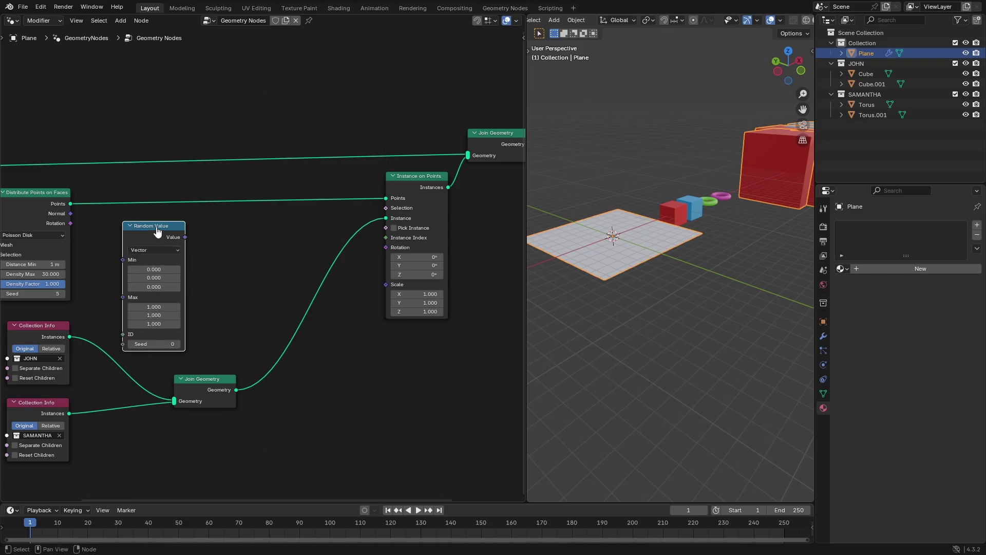
pyautogui.hscroll(-5, 67, 137)
pyautogui.click(138, 208)
pyautogui.scroll(-1, 392, 182)
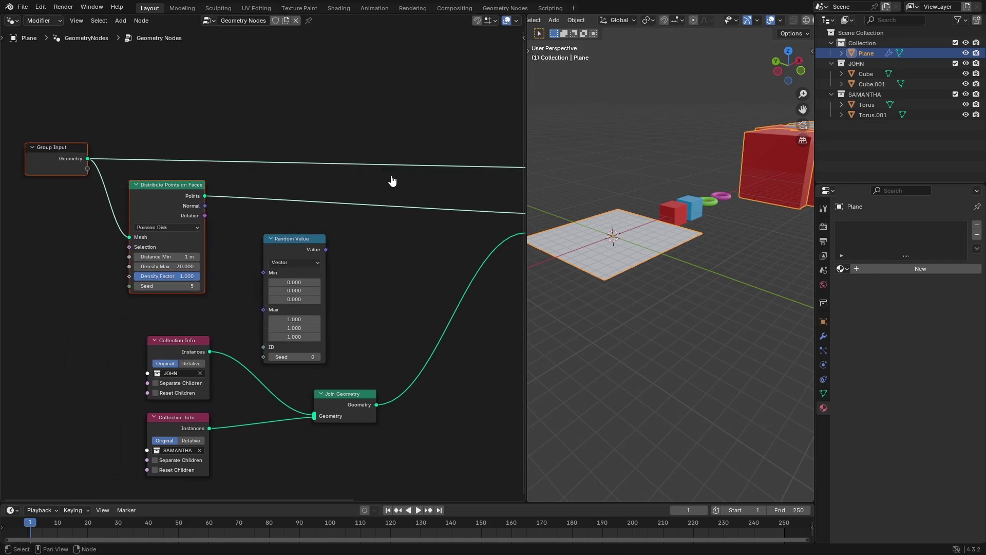
# Step: Add a Combine XYZ node between the Random Value and Instance on Points nodes
pyautogui.hscroll(5, 315, 220)
pyautogui.hotkey('shift', 'a')
pyautogui.write('combine')
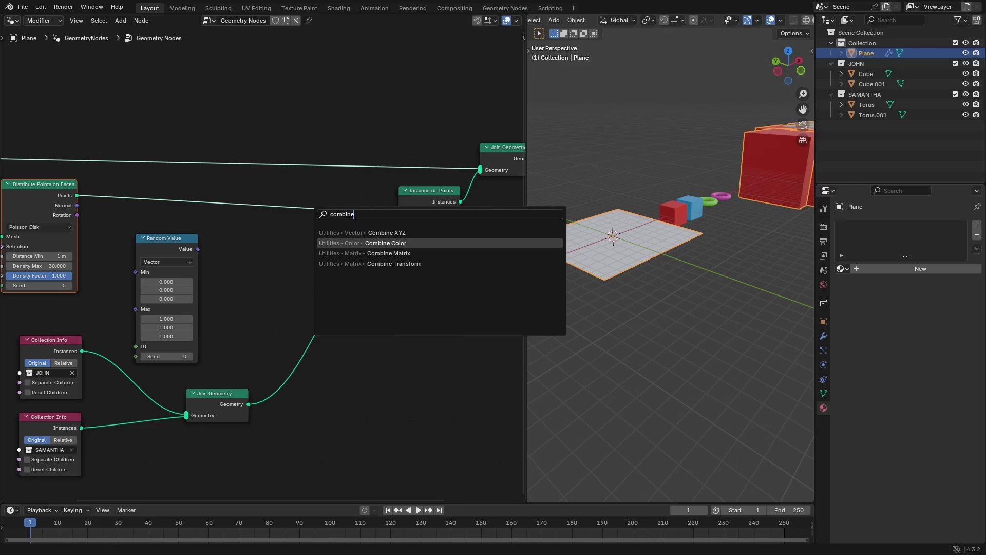
pyautogui.click(387, 233)
pyautogui.click(343, 244)
pyautogui.moveTo(342, 244); pyautogui.dragTo(430, 236, button='middle')
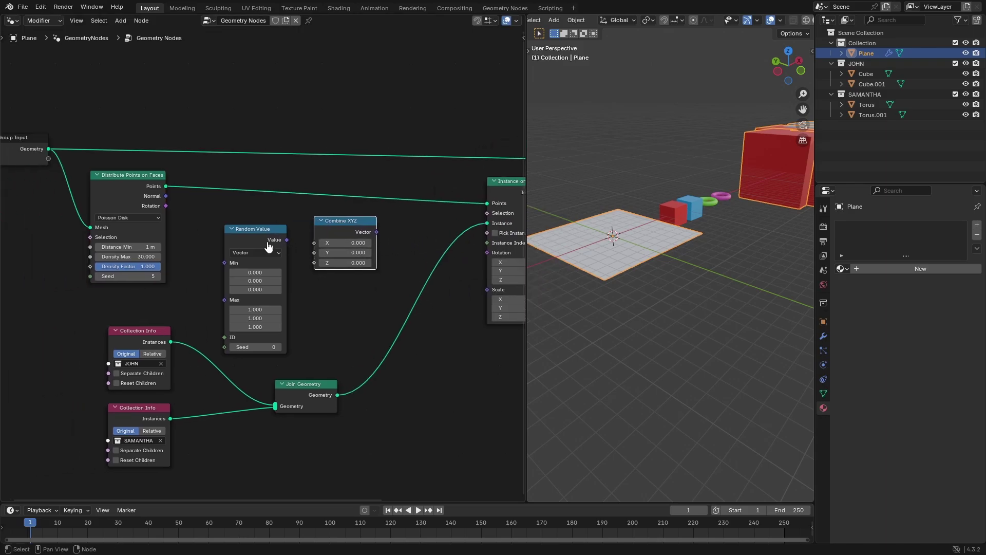
# Step: Connect Random Value to the Z input of Combine XYZ and its Vector output to the Rotation of Instance on Points
pyautogui.moveTo(269, 249); pyautogui.dragTo(315, 264)
pyautogui.moveTo(352, 293); pyautogui.dragTo(293, 288, button='middle')
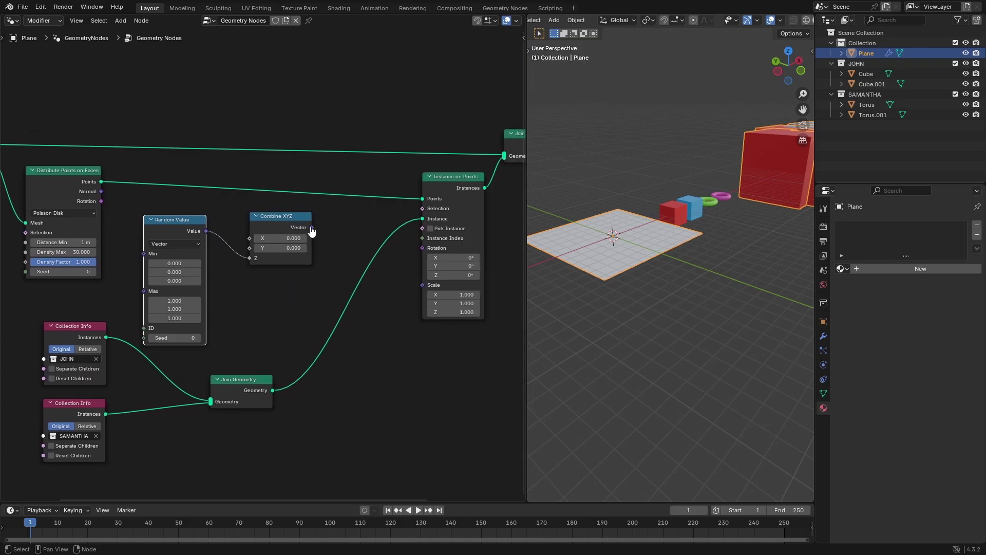
pyautogui.moveTo(311, 227); pyautogui.dragTo(333, 226)
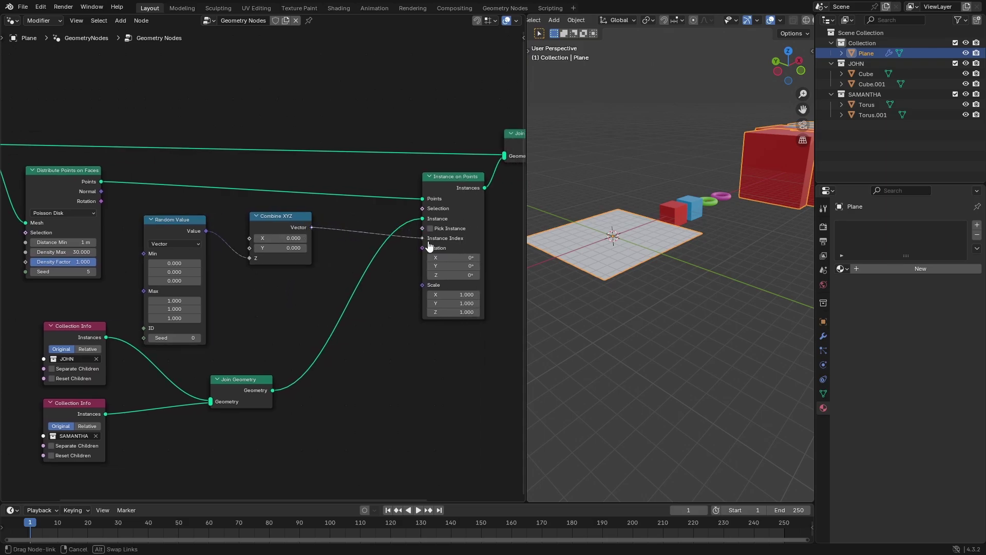
pyautogui.moveTo(426, 254); pyautogui.dragTo(422, 248)
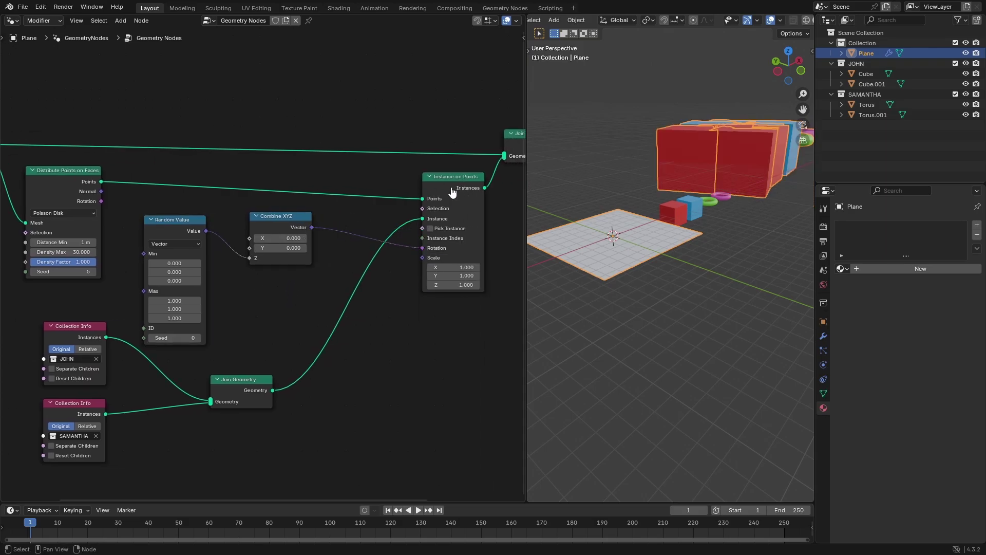
pyautogui.moveTo(591, 231); pyautogui.dragTo(567, 260, button='middle')
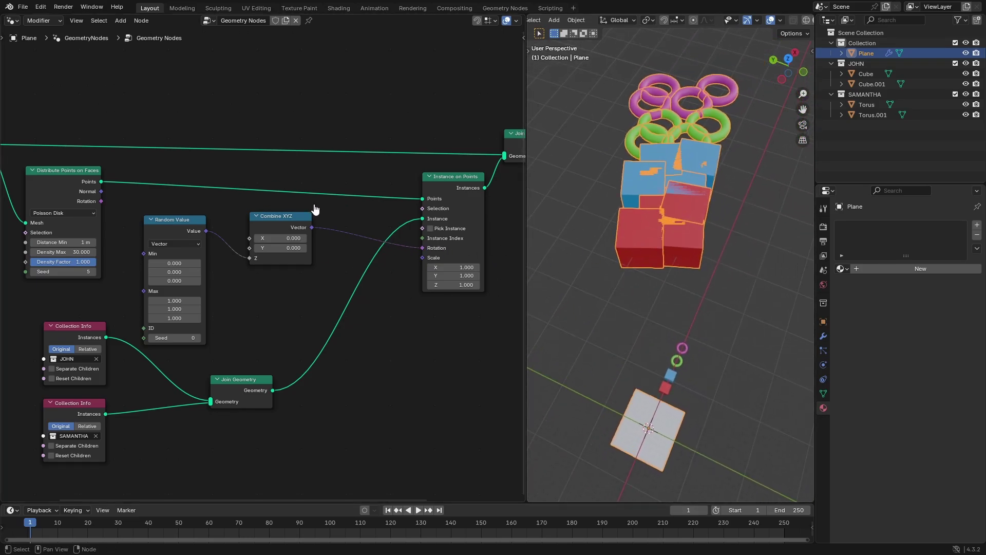
# Step: Try out different X values in Combine XYZ and set X back to 0
pyautogui.moveTo(288, 238); pyautogui.dragTo(349, 238)
pyautogui.click(281, 237)
pyautogui.write('0')
pyautogui.press('Return')
pyautogui.moveTo(288, 310)
pyautogui.mouseDown(button='middle')
pyautogui.moveTo(307, 277)
pyautogui.moveTo(292, 305)
pyautogui.mouseUp(button='middle')
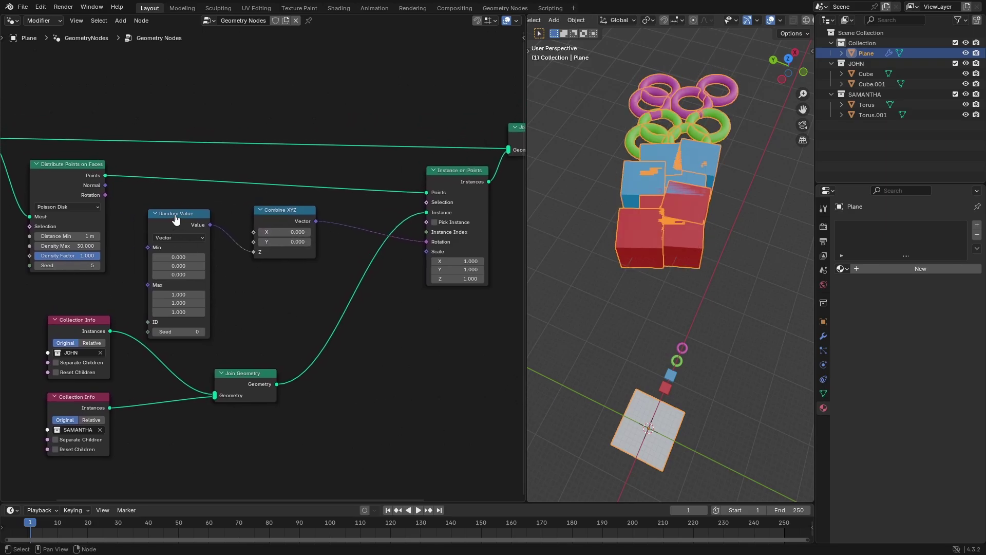
# Step: Shift the Random Value, Combine XYZ and Instance on Points nodes slightly up to make room below them
pyautogui.moveTo(175, 217); pyautogui.dragTo(179, 208)
pyautogui.moveTo(292, 206); pyautogui.dragTo(293, 202)
pyautogui.moveTo(454, 170); pyautogui.dragTo(452, 160)
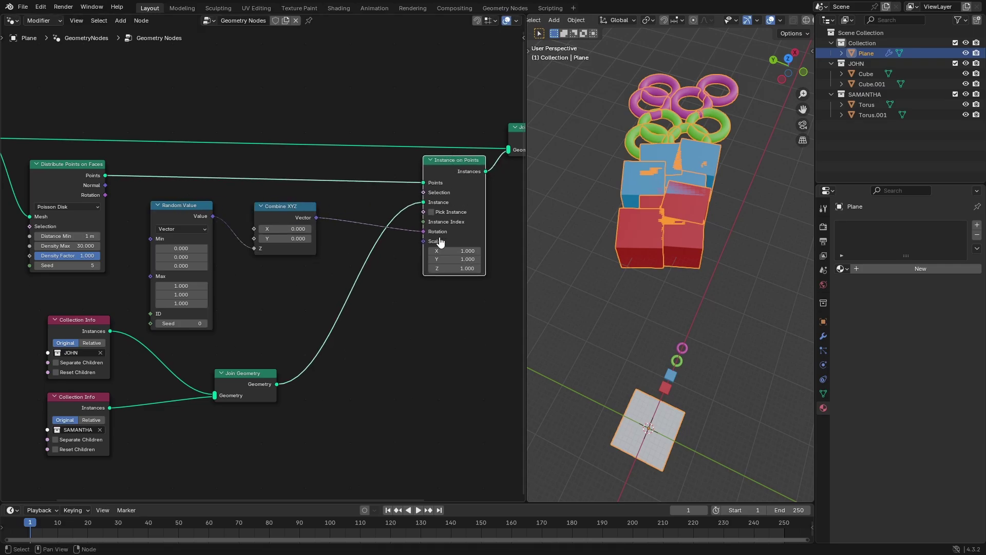
pyautogui.moveTo(444, 263); pyautogui.dragTo(439, 262, button='middle')
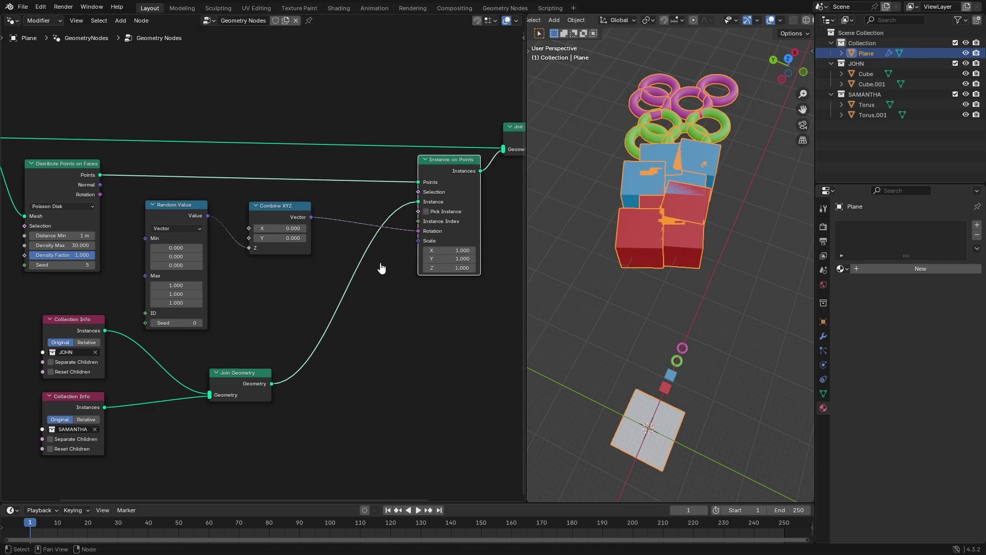
# Step: Add a second Random Value node below Combine XYZ and connect its Value to the Scale of Instance on Points
pyautogui.hotkey('shift', 'a')
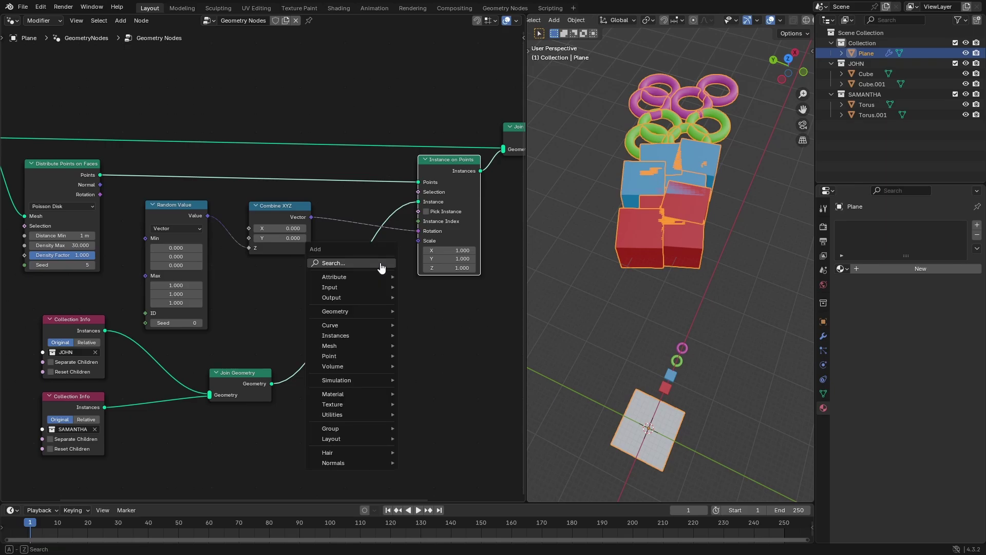
pyautogui.write('random')
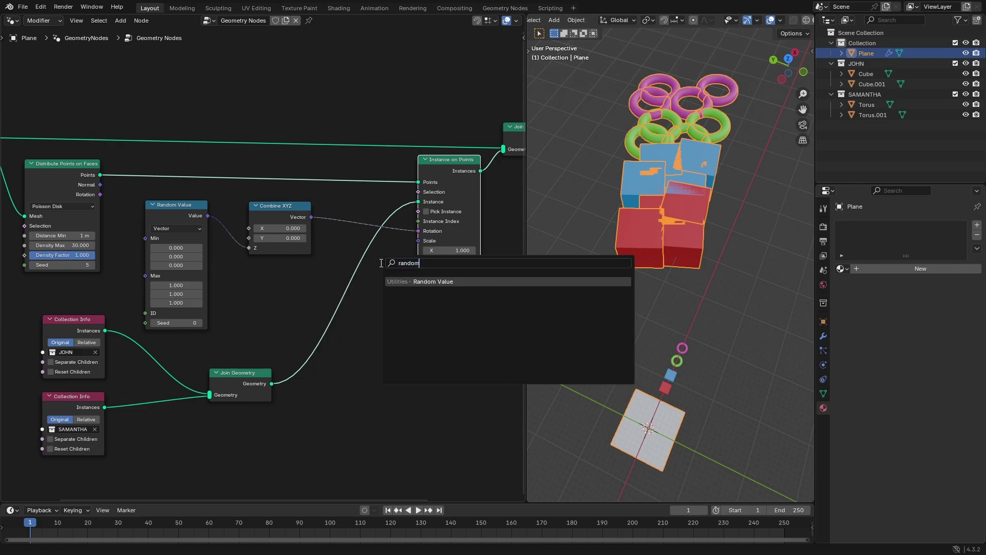
pyautogui.click(415, 281)
pyautogui.click(302, 289)
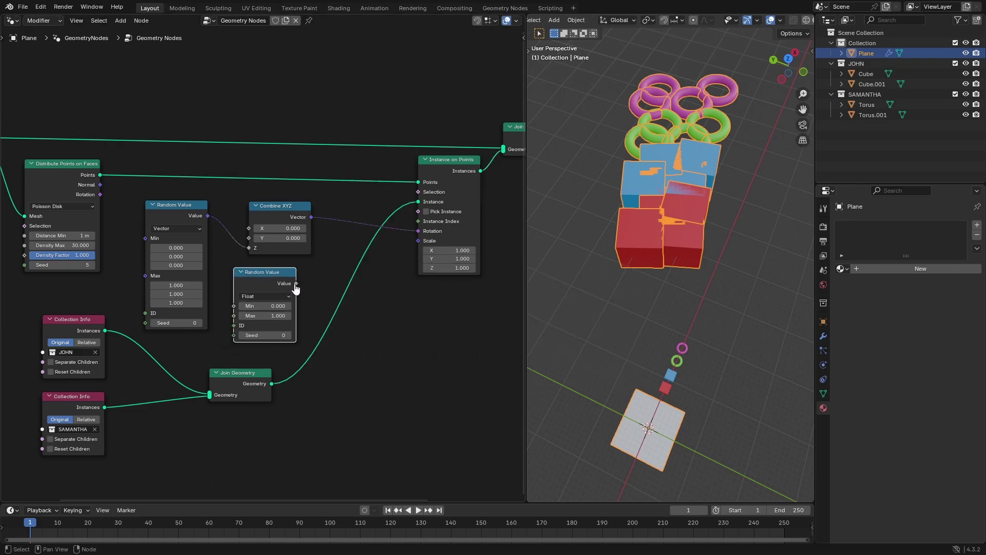
pyautogui.moveTo(296, 284); pyautogui.dragTo(422, 251)
pyautogui.moveTo(672, 314); pyautogui.dragTo(690, 273, button='middle')
pyautogui.scroll(3, 721, 237)
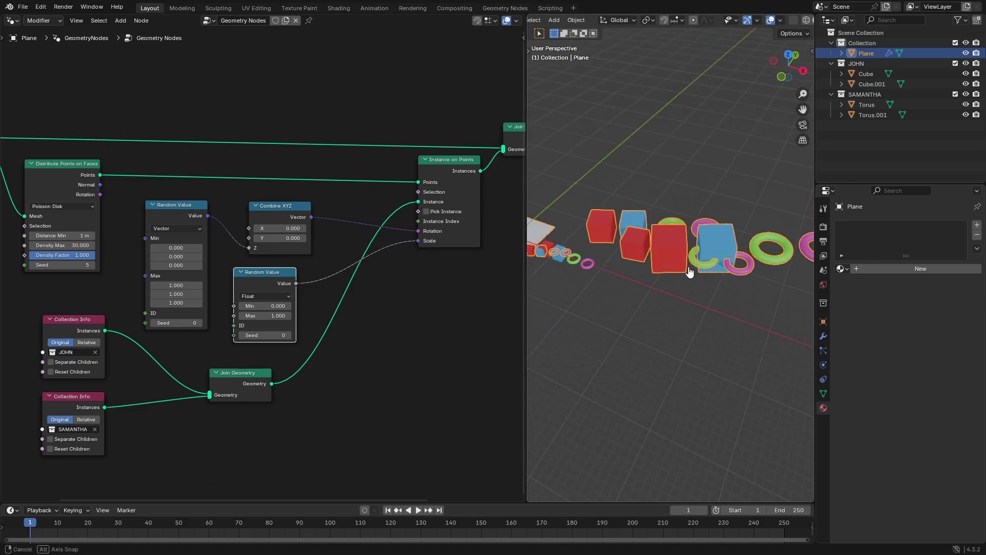
# Step: Reduce the Max of the Random Value node driving Scale to 0.2, and raise it to 0.4
pyautogui.moveTo(417, 267); pyautogui.dragTo(317, 291, button='middle')
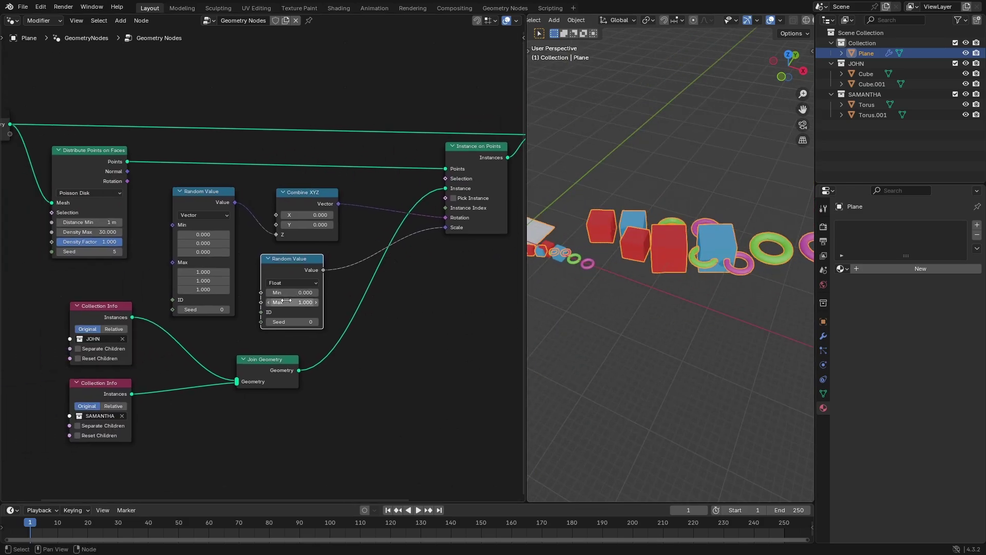
pyautogui.scroll(2, 322, 305)
pyautogui.moveTo(310, 307); pyautogui.dragTo(270, 307)
pyautogui.click(297, 308)
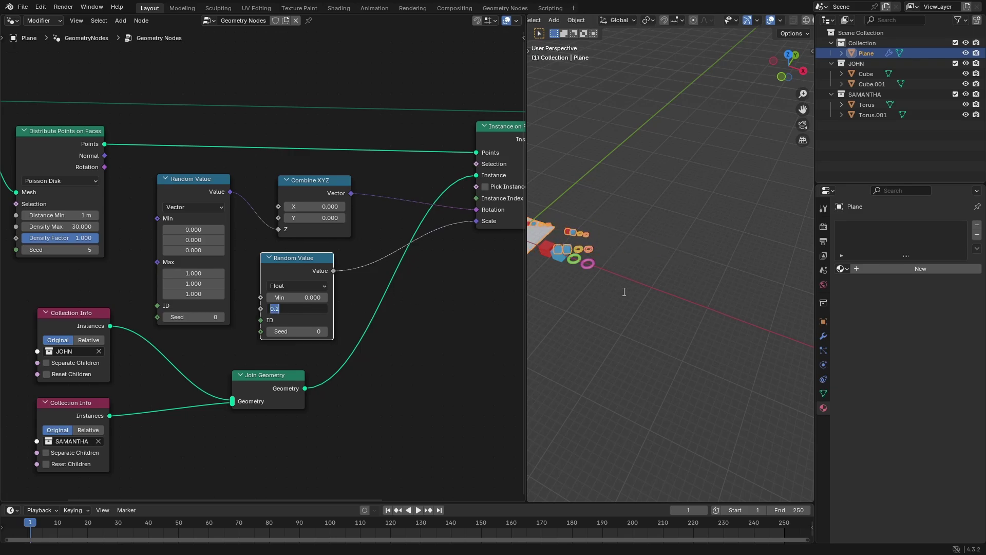
pyautogui.click(602, 290)
pyautogui.moveTo(575, 286); pyautogui.dragTo(639, 304, button='middle')
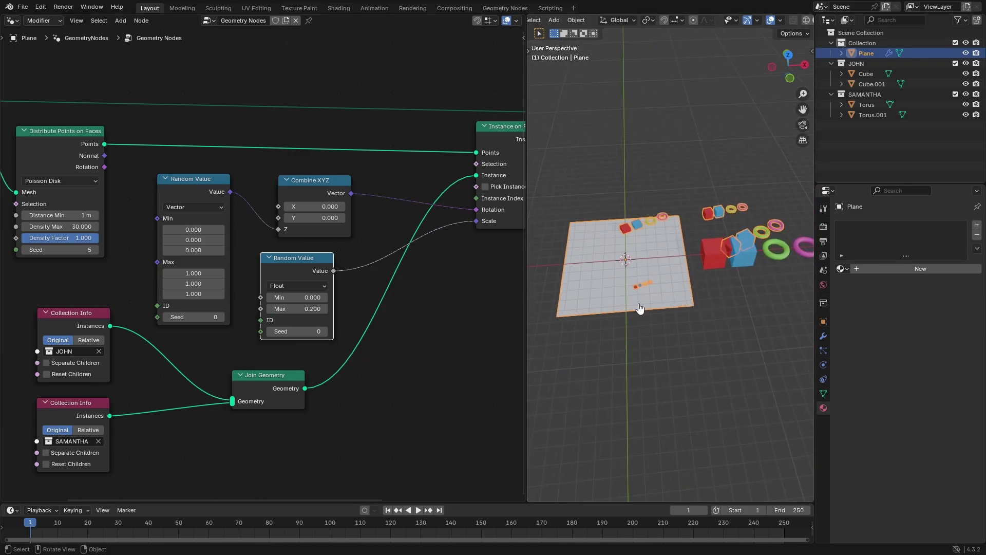
pyautogui.scroll(2, 638, 305)
pyautogui.click(327, 308)
pyautogui.click(326, 308)
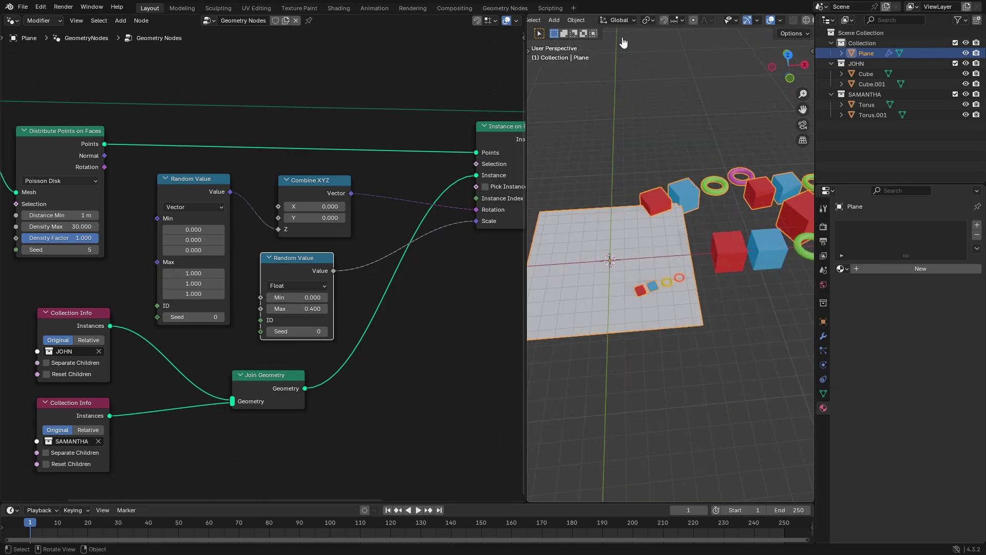
# Step: Apply the object transforms of the plane
pyautogui.click(576, 20)
pyautogui.moveTo(608, 62)
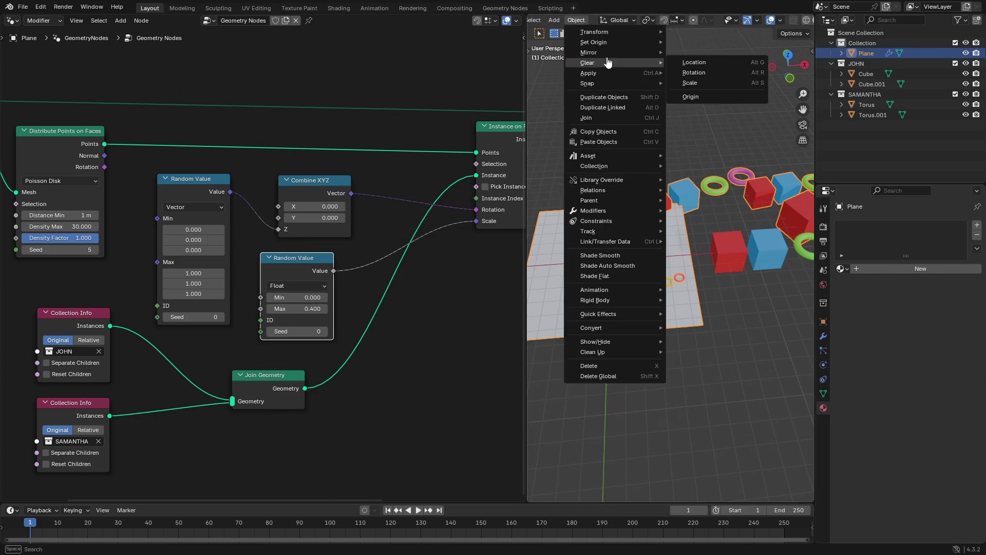
pyautogui.click(696, 104)
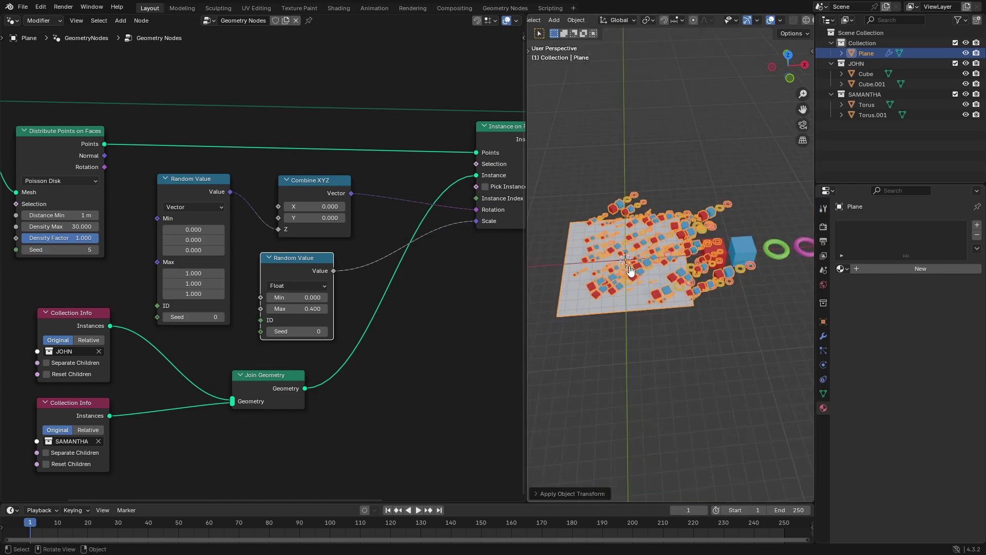
# Step: Set the Random Value node driving Scale to a Min of 0.1 and a Max of 4.7
pyautogui.moveTo(630, 271); pyautogui.dragTo(684, 242, button='middle')
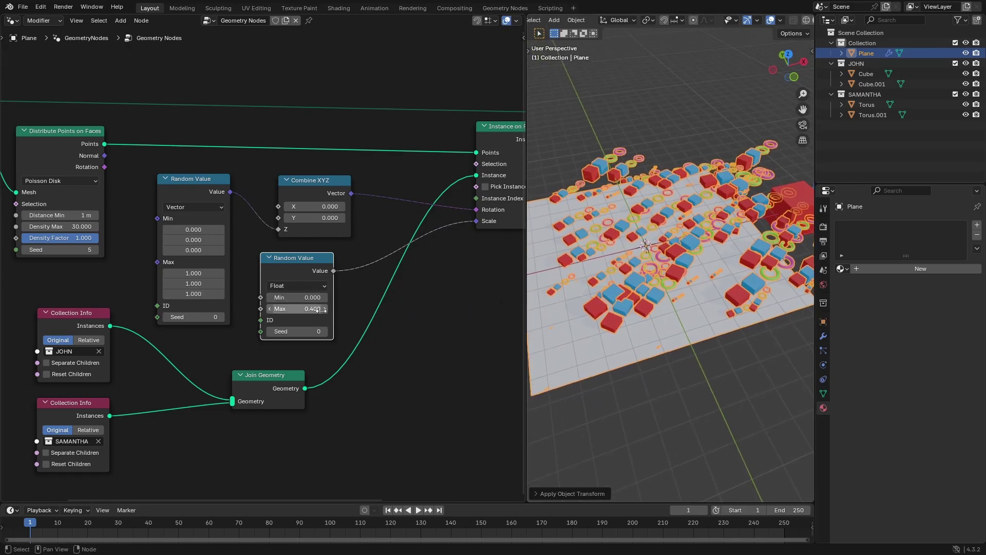
pyautogui.moveTo(304, 298)
pyautogui.mouseDown()
pyautogui.moveTo(286, 298)
pyautogui.moveTo(401, 308)
pyautogui.moveTo(295, 309)
pyautogui.moveTo(308, 308)
pyautogui.mouseUp()
pyautogui.scroll(-3, 414, 345)
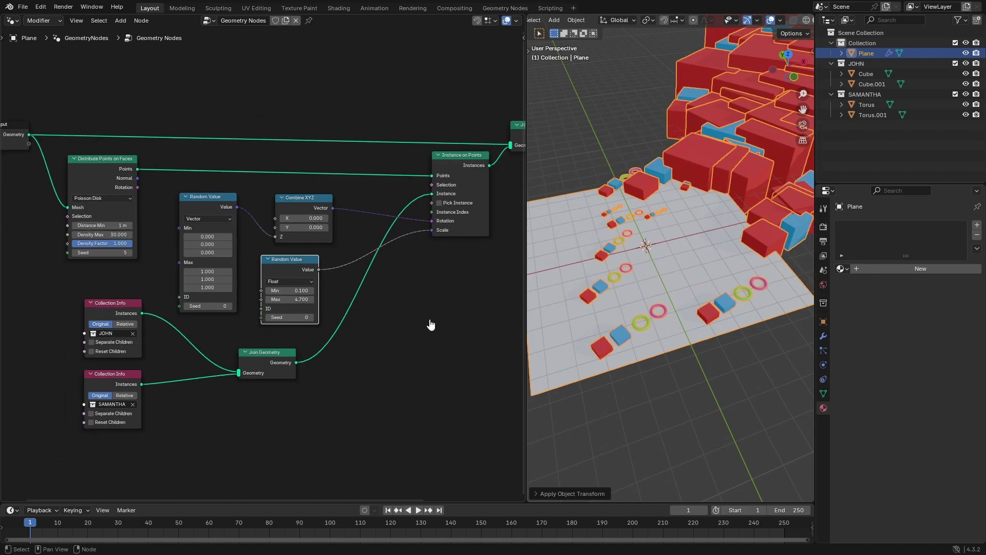
# Step: Toggle Pick Instance on the Instance on Points node to compare the scattered shapes, and leave it enabled
pyautogui.moveTo(430, 323); pyautogui.dragTo(332, 342, button='middle')
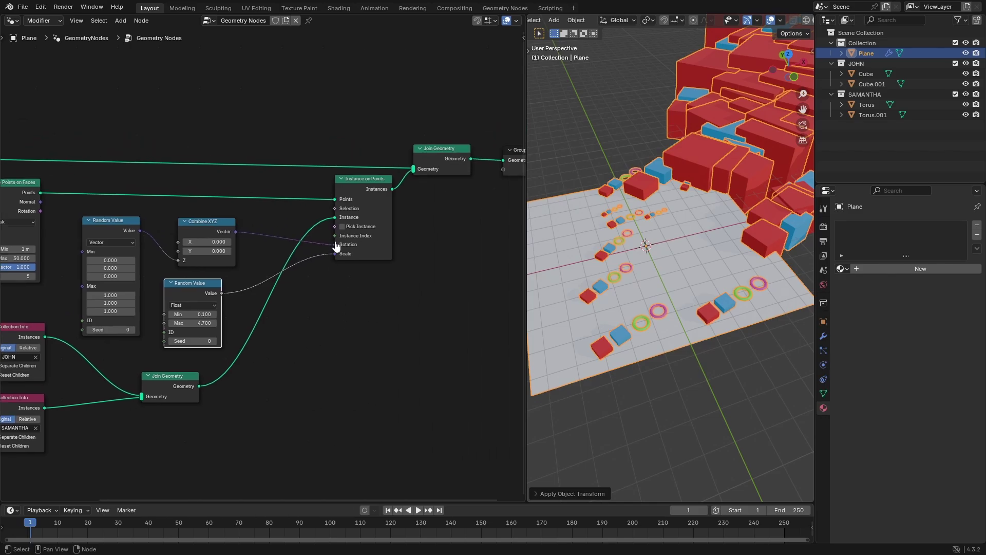
pyautogui.click(342, 227)
pyautogui.moveTo(592, 284); pyautogui.dragTo(733, 310, button='middle')
pyautogui.click(342, 226)
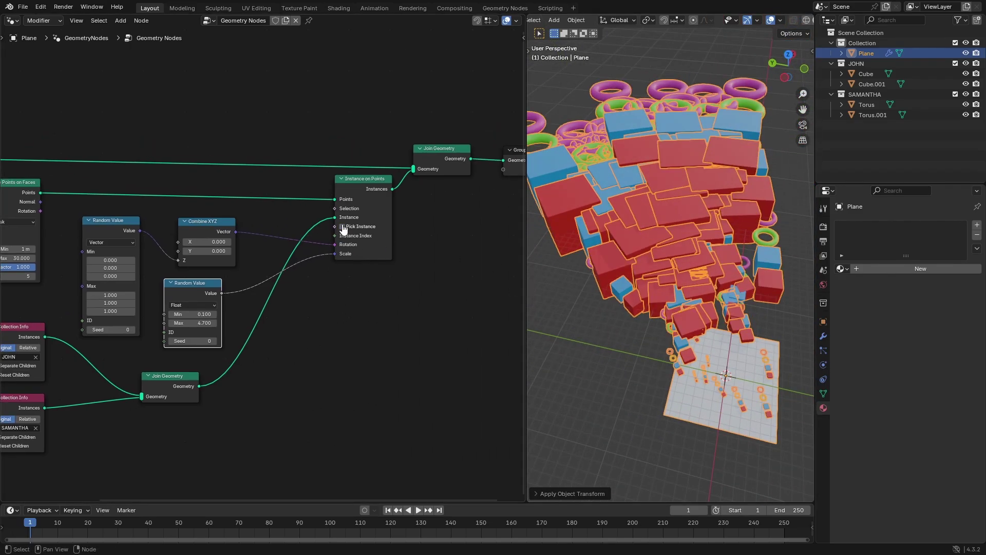
pyautogui.click(342, 227)
pyautogui.click(342, 226)
pyautogui.click(342, 227)
pyautogui.click(342, 226)
pyautogui.click(343, 227)
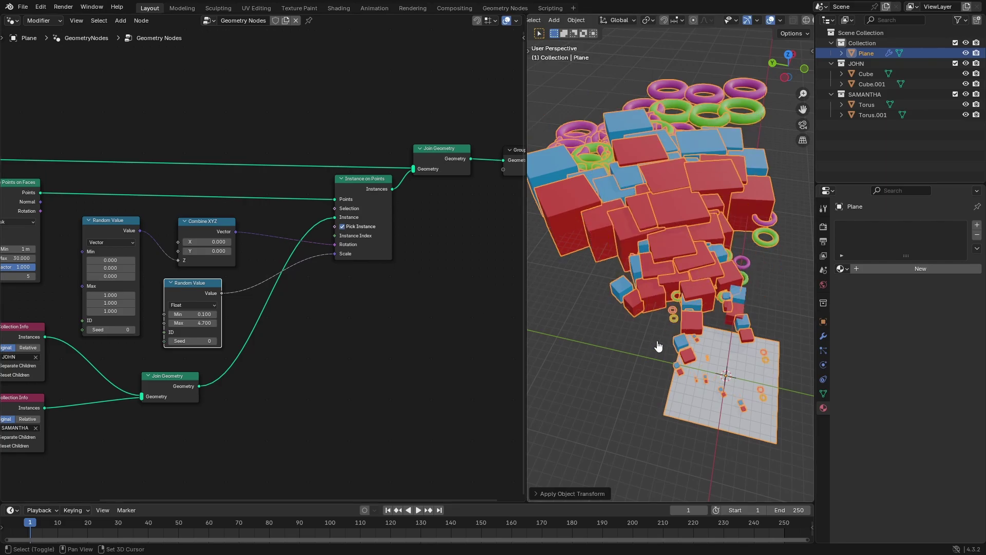
pyautogui.scroll(6, 660, 341)
pyautogui.scroll(-4, 666, 324)
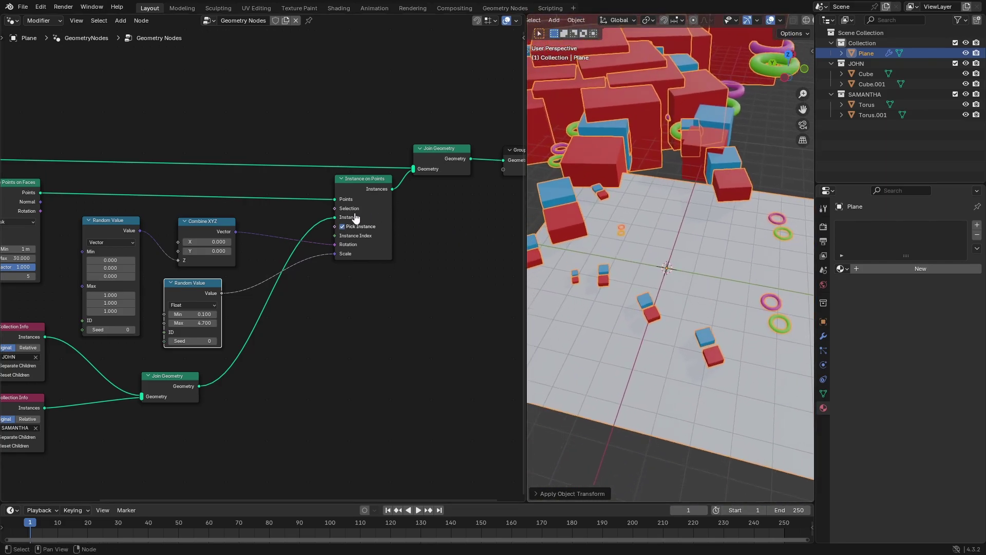
pyautogui.click(342, 226)
pyautogui.moveTo(683, 287)
pyautogui.mouseDown(button='middle')
pyautogui.moveTo(639, 284)
pyautogui.moveTo(656, 256)
pyautogui.moveTo(737, 266)
pyautogui.moveTo(669, 304)
pyautogui.moveTo(684, 287)
pyautogui.mouseUp(button='middle')
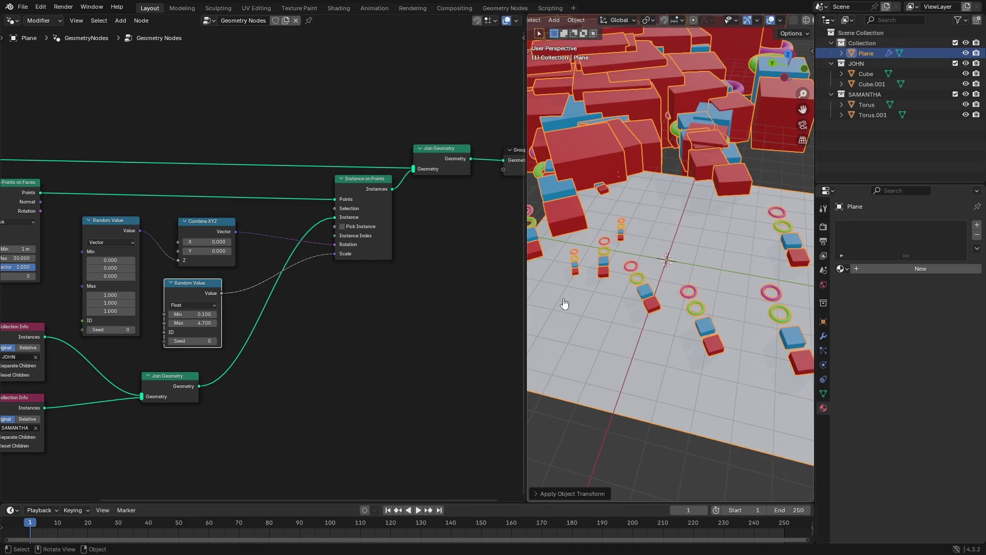
pyautogui.click(349, 226)
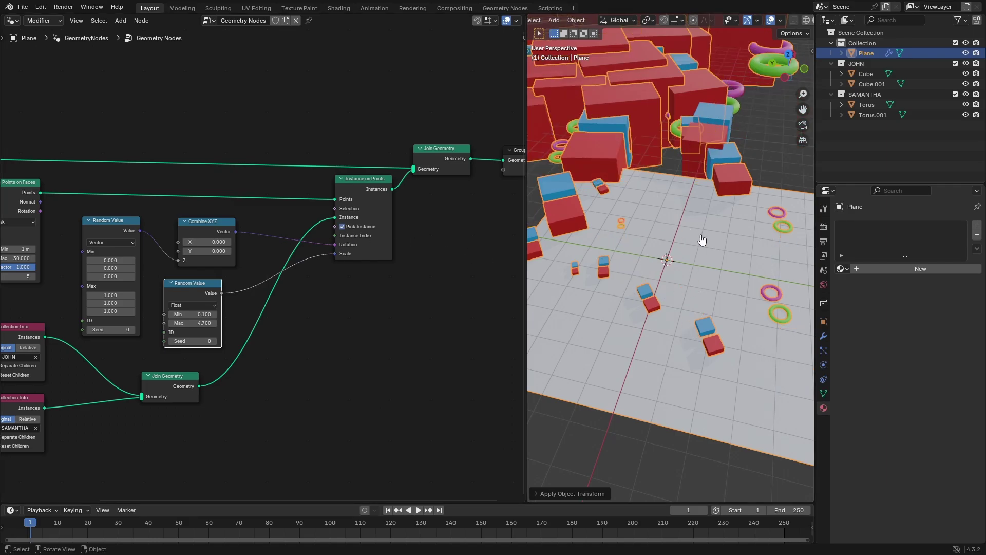
# Step: Enable Separate Children and Reset Children on both the JOHN and SAMANTHA Collection Info nodes
pyautogui.moveTo(308, 317); pyautogui.dragTo(424, 274, button='middle')
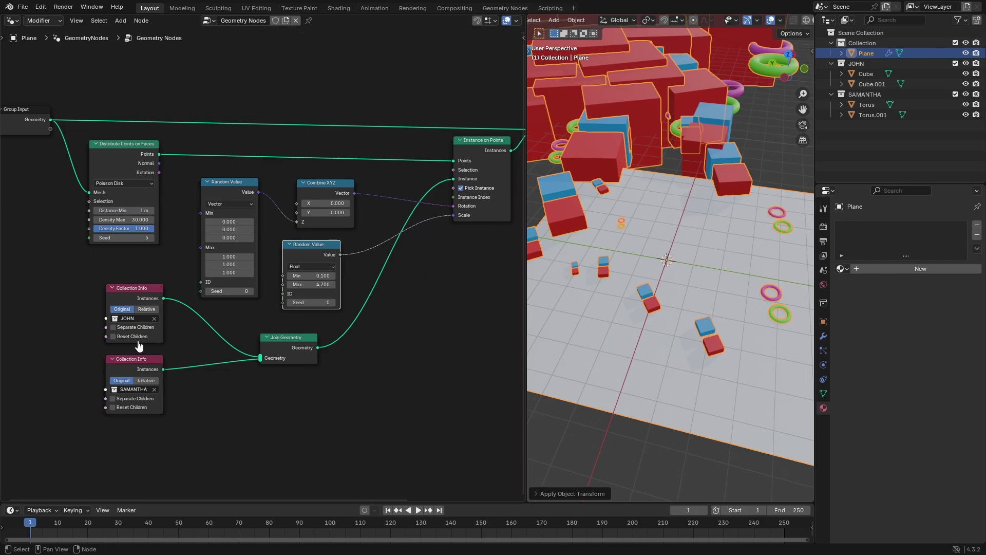
pyautogui.click(113, 327)
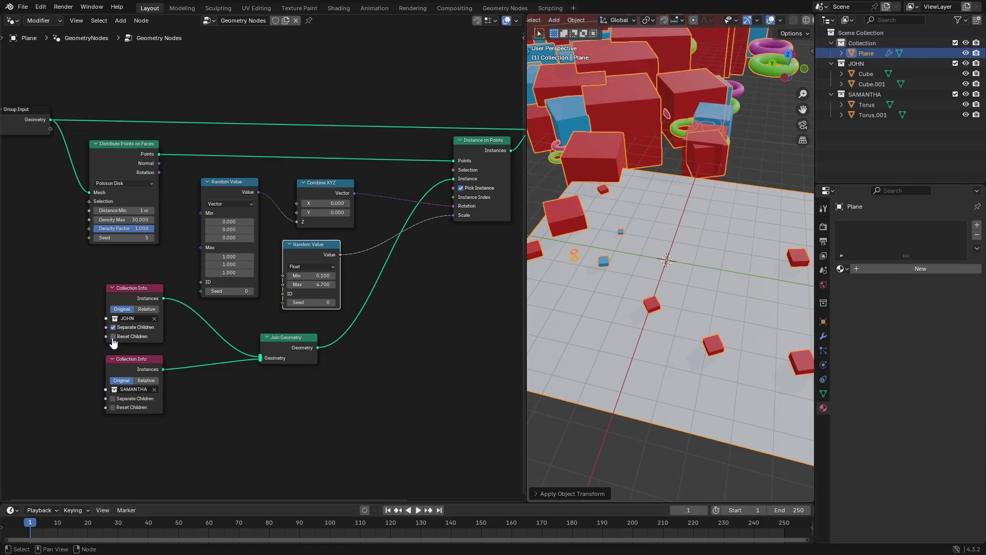
pyautogui.click(113, 336)
pyautogui.click(113, 399)
pyautogui.click(113, 407)
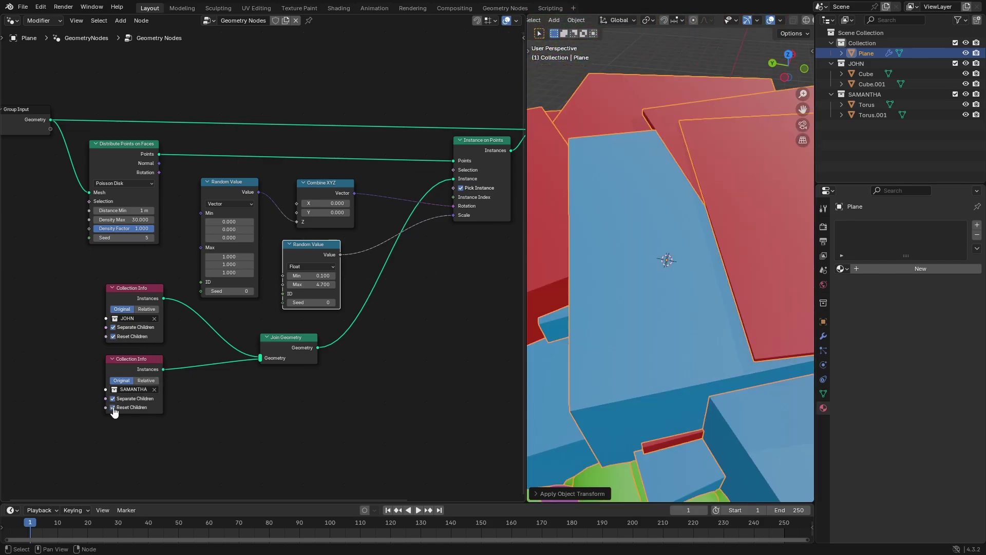
# Step: Frame the instanced shapes and widen the 3D viewport at the expense of the node editor
pyautogui.scroll(-8, 658, 348)
pyautogui.moveTo(657, 347); pyautogui.dragTo(628, 335, button='middle')
pyautogui.keyDown('shift'); pyautogui.moveTo(607, 247); pyautogui.dragTo(711, 272, button='middle'); pyautogui.keyUp('shift')
pyautogui.scroll(3, 712, 252)
pyautogui.moveTo(534, 260); pyautogui.dragTo(359, 271)
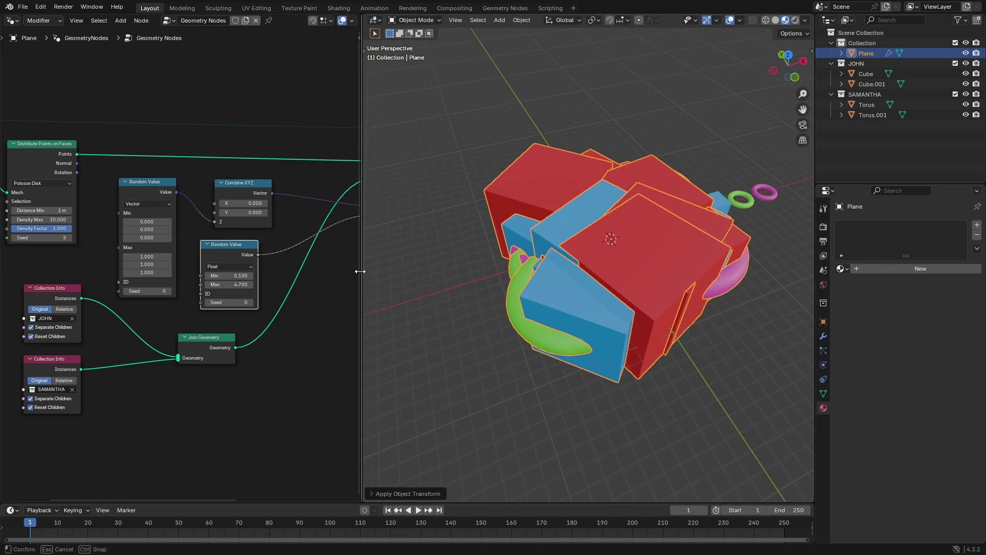
# Step: Set the Max of the Random Value node driving Scale to 0.5 and inspect the scattered shapes
pyautogui.moveTo(186, 275); pyautogui.dragTo(241, 326, button='middle')
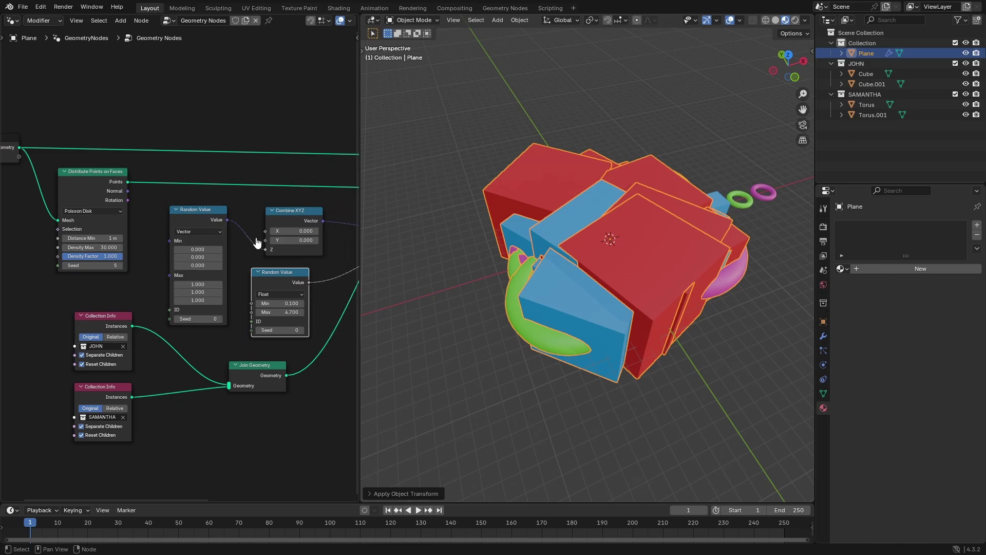
pyautogui.moveTo(293, 272); pyautogui.dragTo(267, 270, button='middle')
pyautogui.moveTo(253, 310); pyautogui.dragTo(232, 302)
pyautogui.scroll(8, 579, 273)
pyautogui.scroll(-1, 268, 308)
pyautogui.scroll(-4, 381, 303)
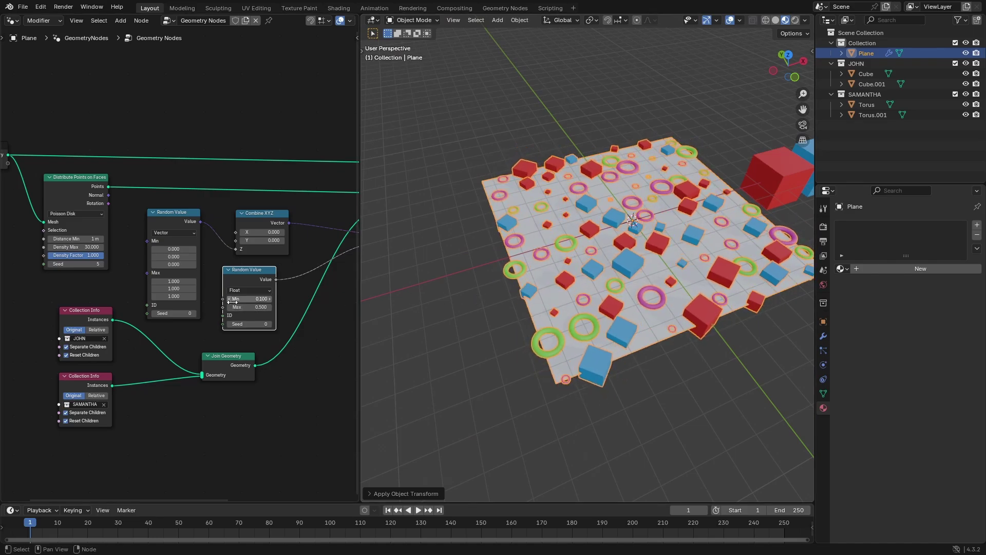
# Step: Raise the Max of the Random Value node driving Scale to 0.6 and view the scattered shapes from another side
pyautogui.click(270, 307)
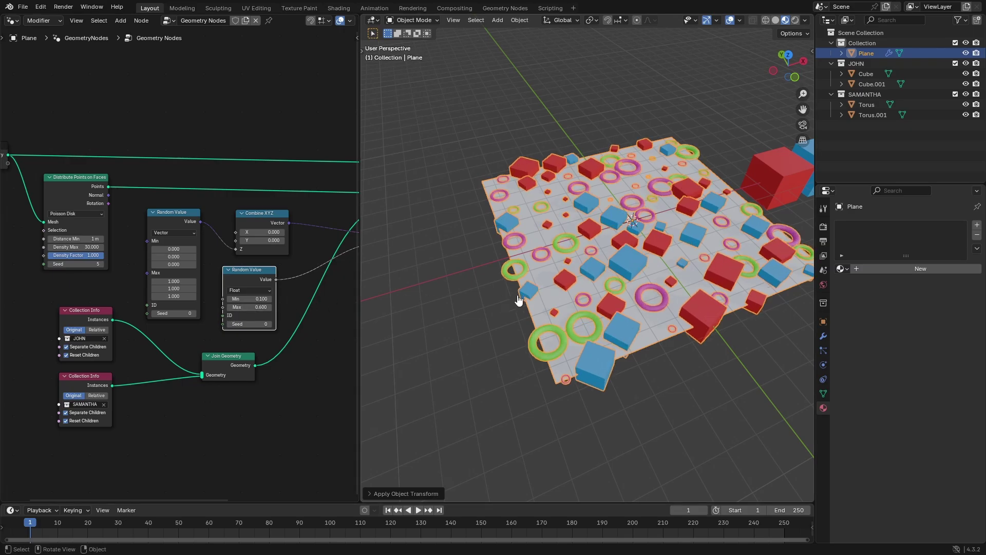
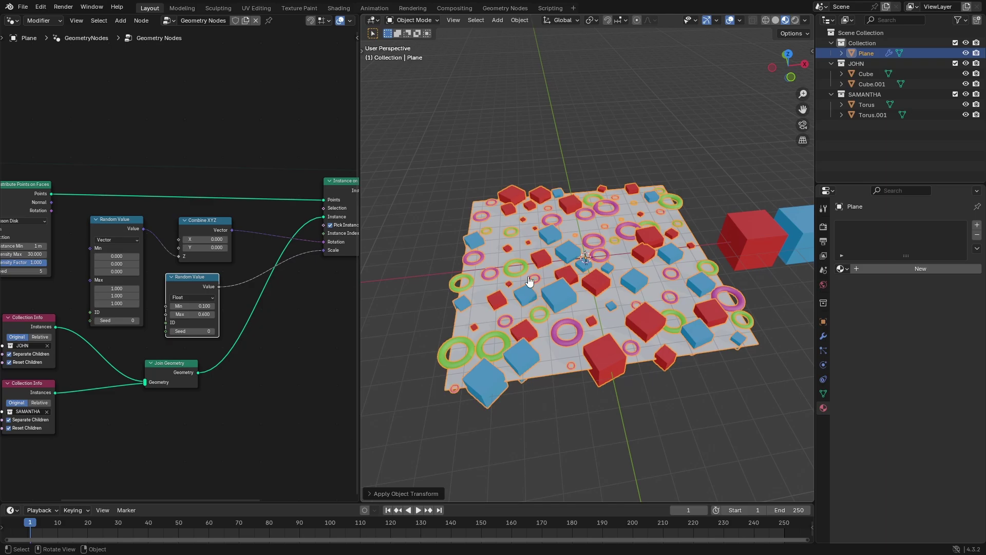
pyautogui.scroll(-1, 588, 268)
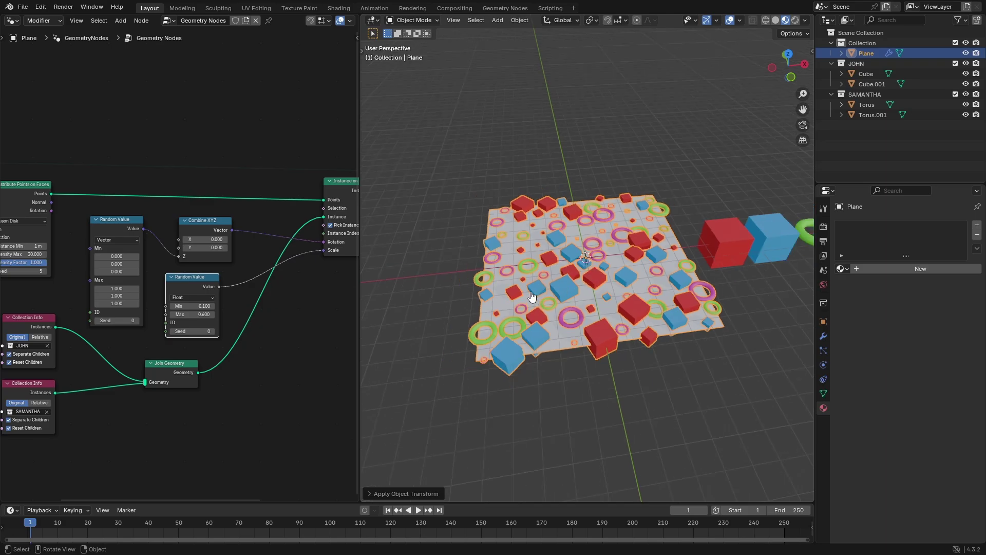
pyautogui.moveTo(544, 298); pyautogui.dragTo(457, 339, button='middle')
# Step: Set the Min vector of the Random Value node driving rotation to 20.9, -2.2 and 13.1
pyautogui.moveTo(268, 339); pyautogui.dragTo(354, 334, button='middle')
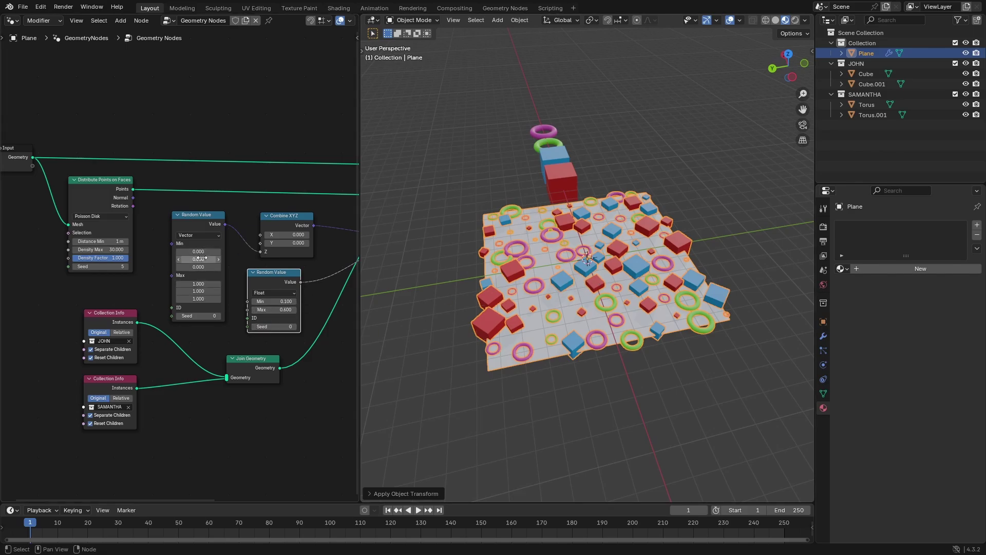
pyautogui.moveTo(198, 251); pyautogui.dragTo(234, 251)
pyautogui.moveTo(198, 258); pyautogui.dragTo(223, 267)
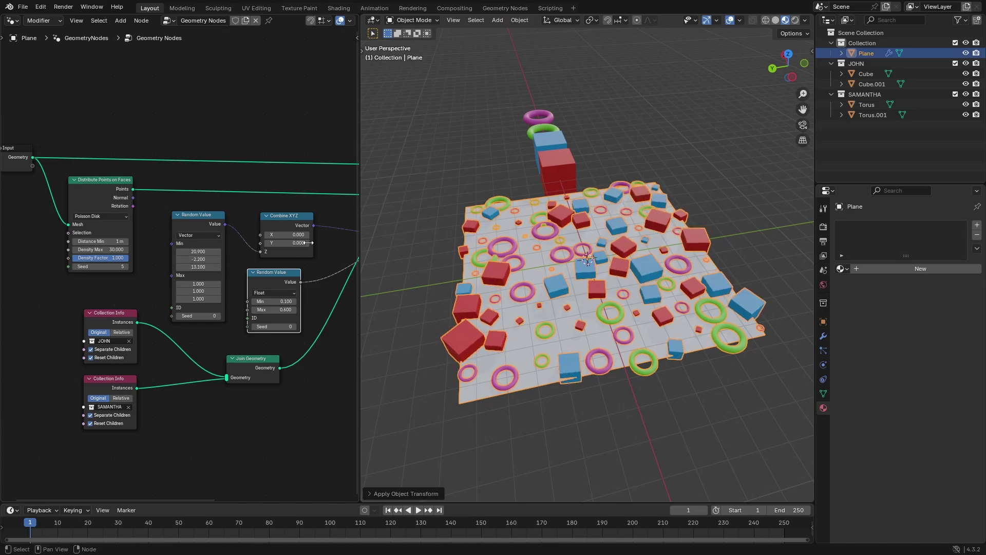
# Step: Try different X and Y values on the Combine XYZ node, inspect the scattered shapes up close, and undo the change
pyautogui.moveTo(312, 264); pyautogui.dragTo(264, 271, button='middle')
pyautogui.moveTo(239, 248)
pyautogui.mouseDown()
pyautogui.moveTo(251, 248)
pyautogui.moveTo(229, 240)
pyautogui.mouseUp()
pyautogui.moveTo(565, 298); pyautogui.dragTo(499, 257, button='middle')
pyautogui.scroll(4, 614, 286)
pyautogui.moveTo(615, 287); pyautogui.dragTo(569, 305, button='middle')
pyautogui.hotkey('ctrl', 'z')
pyautogui.hotkey('ctrl', 'z')
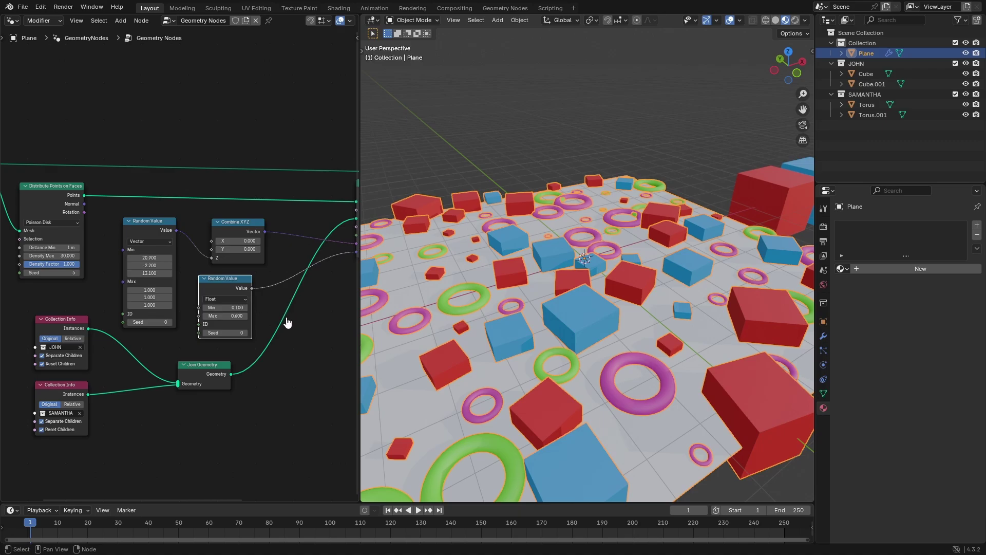
# Step: Lower Density Max on the Distribute Points on Faces node to 0.1
pyautogui.scroll(-2, 285, 334)
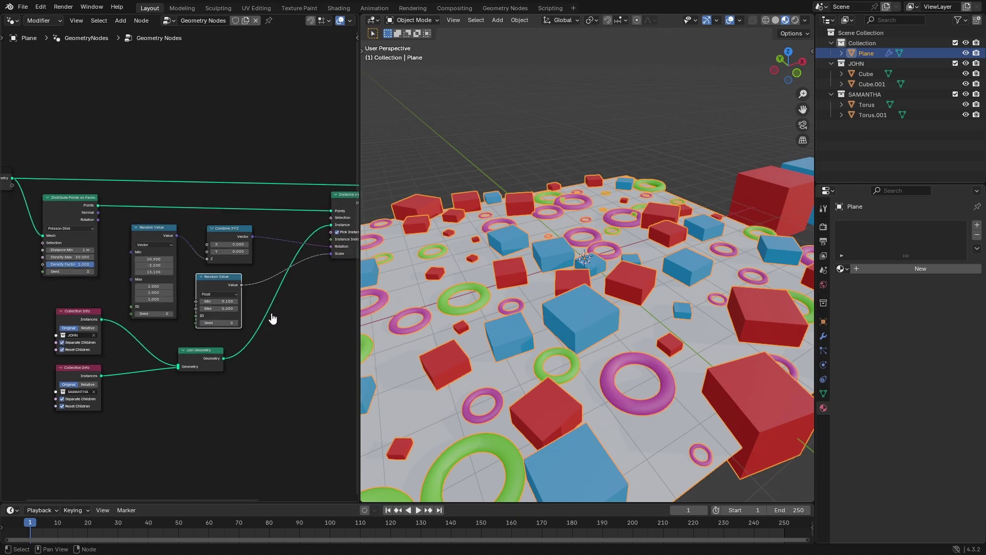
pyautogui.moveTo(36, 286); pyautogui.dragTo(107, 295, button='middle')
pyautogui.scroll(2, 163, 263)
pyautogui.moveTo(150, 266); pyautogui.dragTo(92, 267)
pyautogui.scroll(-2, 534, 295)
# Step: Duplicate the blue source cube and place the copy beside it along the Y axis
pyautogui.moveTo(534, 295); pyautogui.dragTo(660, 302, button='middle')
pyautogui.click(726, 217)
pyautogui.moveTo(525, 333); pyautogui.dragTo(546, 345, button='middle')
pyautogui.moveTo(316, 341); pyautogui.dragTo(194, 328, button='middle')
pyautogui.moveTo(631, 280); pyautogui.dragTo(633, 310, button='middle')
pyautogui.click(550, 319)
pyautogui.hotkey('shift', 'd')
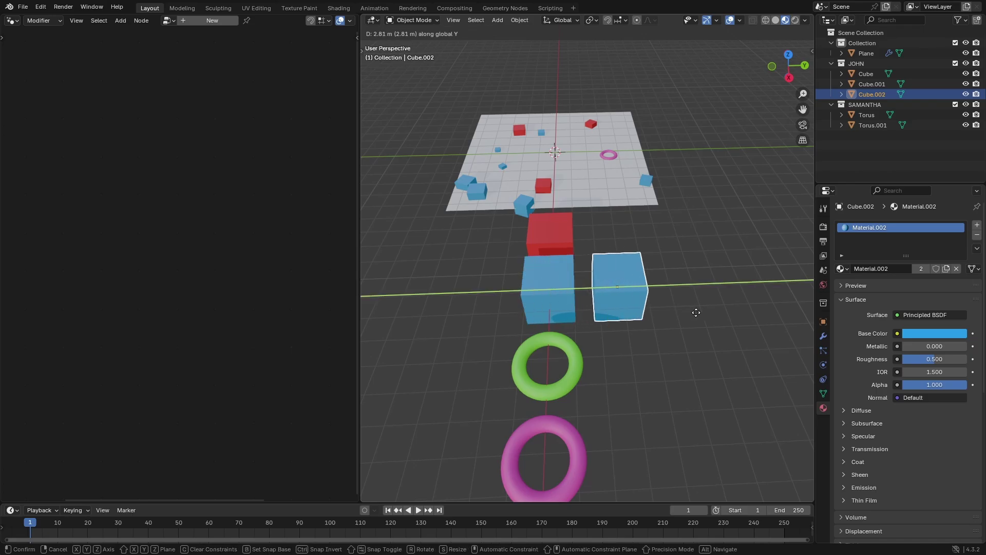
pyautogui.click(701, 313)
# Step: Make the duplicated cube's material single-user and set its Base Color to light green, hex 6BE78EFF
pyautogui.click(921, 269)
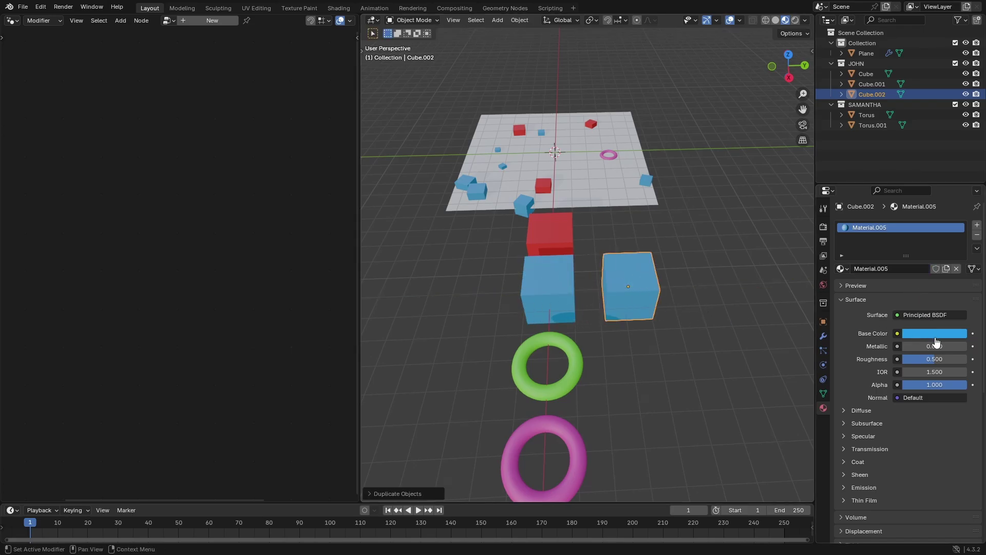
pyautogui.click(933, 333)
pyautogui.moveTo(903, 209); pyautogui.dragTo(896, 190)
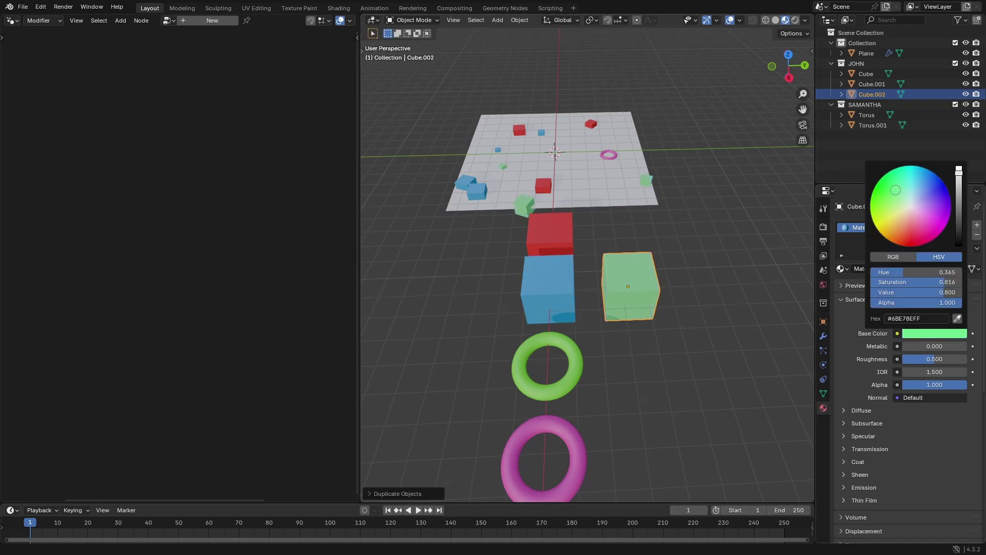
# Step: Select the plane and set Density Max on its Distribute Points on Faces node to 5.3
pyautogui.moveTo(488, 219); pyautogui.dragTo(557, 238, button='middle')
pyautogui.keyDown('shift'); pyautogui.moveTo(386, 226); pyautogui.dragTo(521, 247, button='middle'); pyautogui.keyUp('shift')
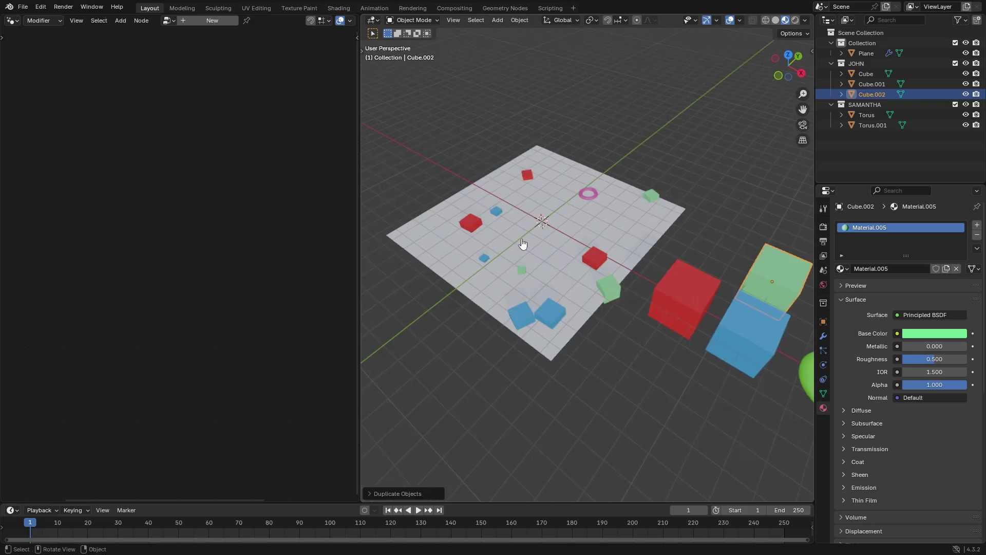
pyautogui.click(508, 232)
pyautogui.moveTo(79, 313); pyautogui.dragTo(184, 310, button='middle')
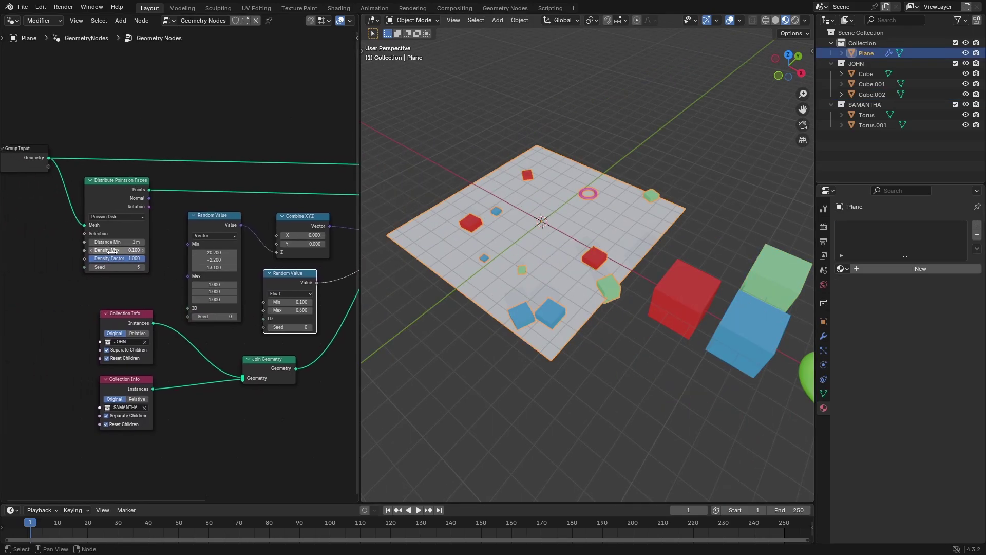
pyautogui.moveTo(112, 249); pyautogui.dragTo(141, 250)
# Step: Duplicate the green source torus and place the copy beside it along the Y axis
pyautogui.keyDown('shift'); pyautogui.moveTo(791, 314); pyautogui.dragTo(625, 255, button='middle'); pyautogui.keyUp('shift')
pyautogui.scroll(-2, 646, 258)
pyautogui.click(547, 296)
pyautogui.hotkey('shift', 'd')
pyautogui.press('y')
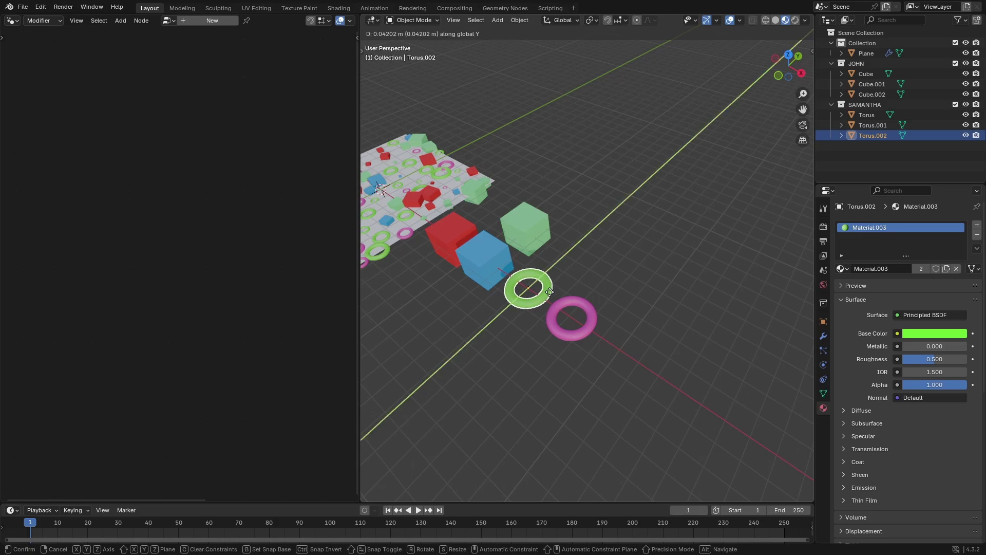
pyautogui.click(594, 270)
# Step: Give the duplicated green torus its own material with a deep blue Base Color
pyautogui.click(932, 334)
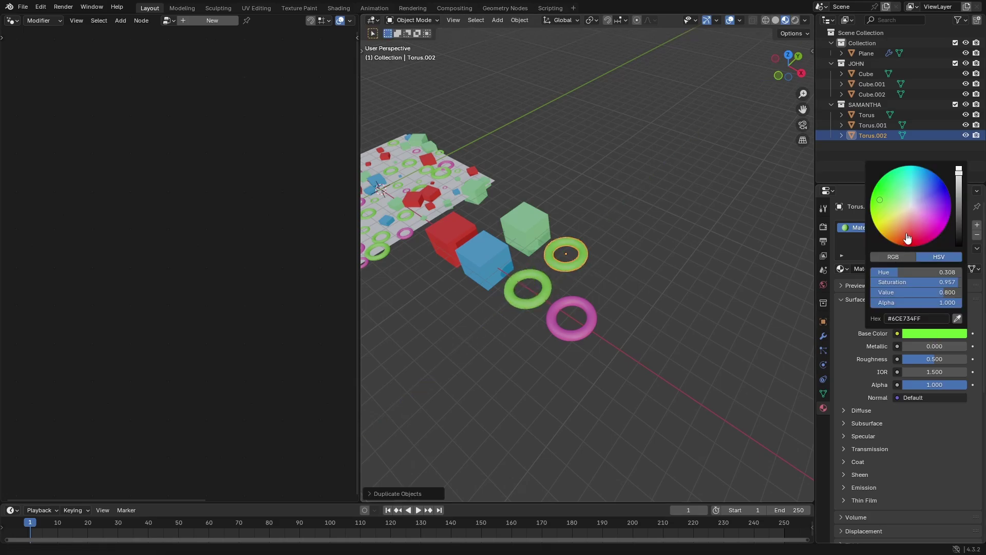
pyautogui.click(911, 234)
pyautogui.moveTo(910, 234); pyautogui.dragTo(945, 184)
# Step: Duplicate the blue torus and place the copy further along the Y axis
pyautogui.hotkey('shift', 'd')
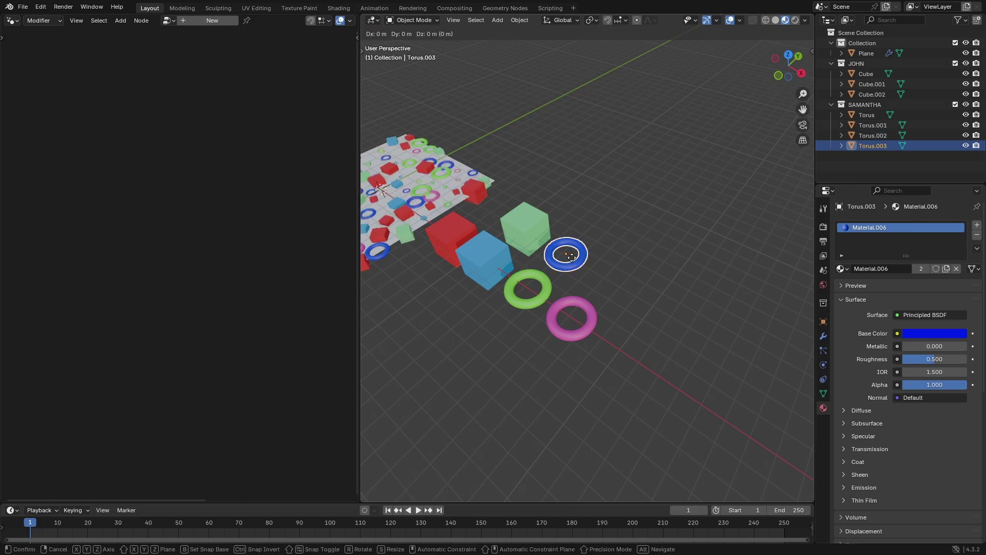
pyautogui.press('y')
pyautogui.click(639, 253)
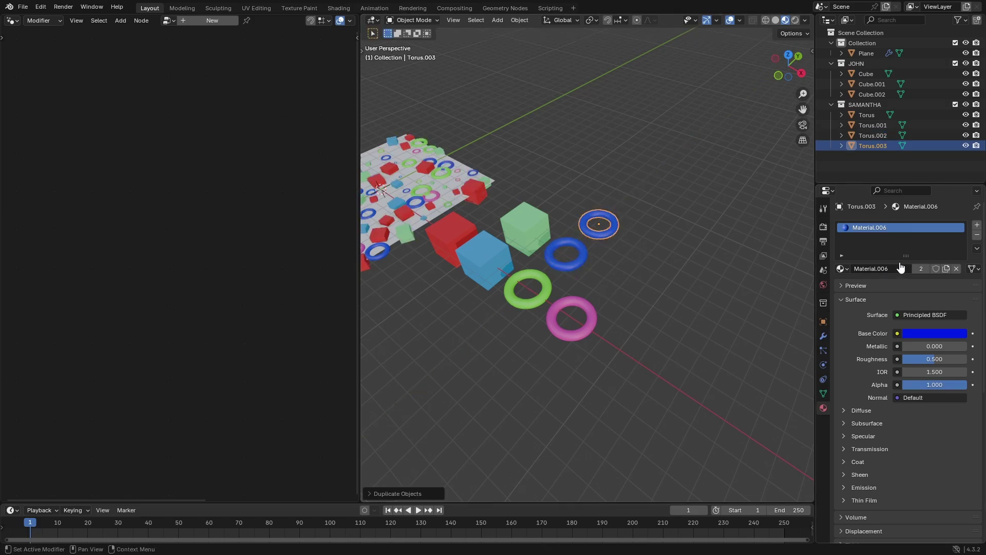
# Step: Give the newest torus copy its own material, remove the colour's saturation, and darken its Base Color to black
pyautogui.click(929, 335)
pyautogui.moveTo(940, 283); pyautogui.dragTo(871, 283)
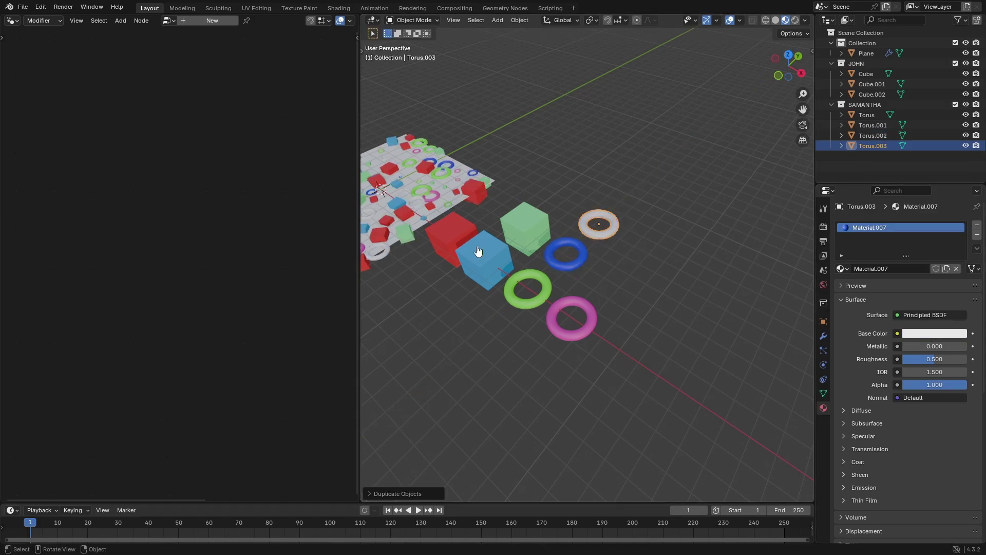
pyautogui.moveTo(480, 254); pyautogui.dragTo(487, 258, button='middle')
pyautogui.click(954, 335)
pyautogui.moveTo(958, 238); pyautogui.dragTo(958, 251)
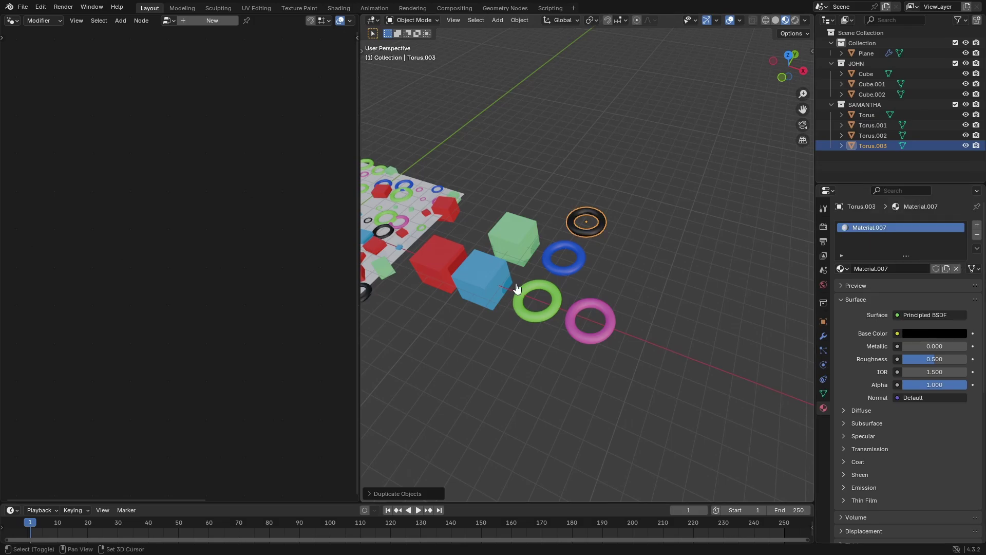
# Step: Duplicate the red source cube and place the copy beside the original, on the side away from the green cube
pyautogui.keyDown('shift'); pyautogui.moveTo(516, 289); pyautogui.dragTo(813, 310, button='middle'); pyautogui.keyUp('shift')
pyautogui.moveTo(361, 310); pyautogui.dragTo(601, 164, button='middle')
pyautogui.click(600, 161)
pyautogui.hotkey('shift', 'd')
pyautogui.click(638, 163)
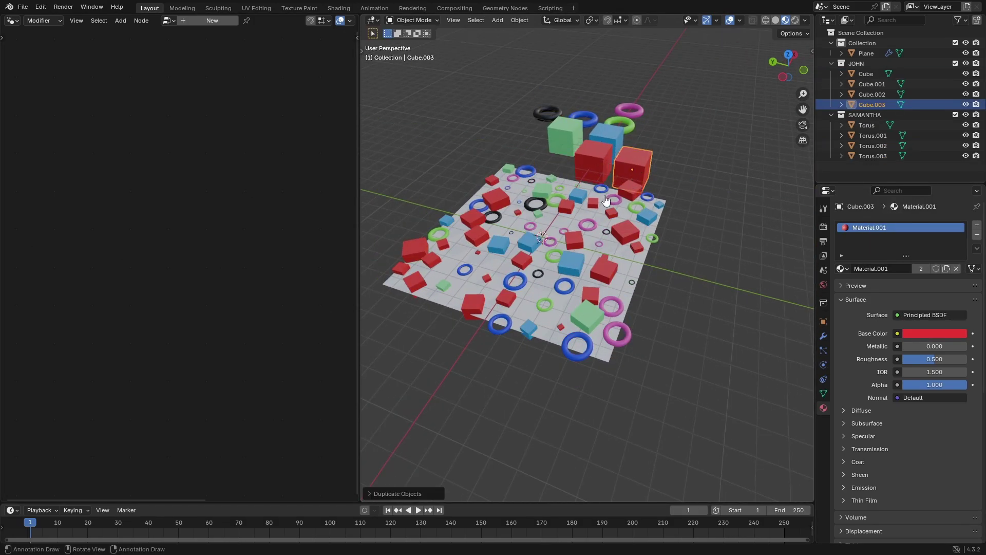
pyautogui.click(588, 238)
pyautogui.scroll(-1, 204, 237)
pyautogui.moveTo(237, 216); pyautogui.dragTo(215, 225, button='middle')
pyautogui.scroll(1, 206, 281)
pyautogui.scroll(1, 206, 285)
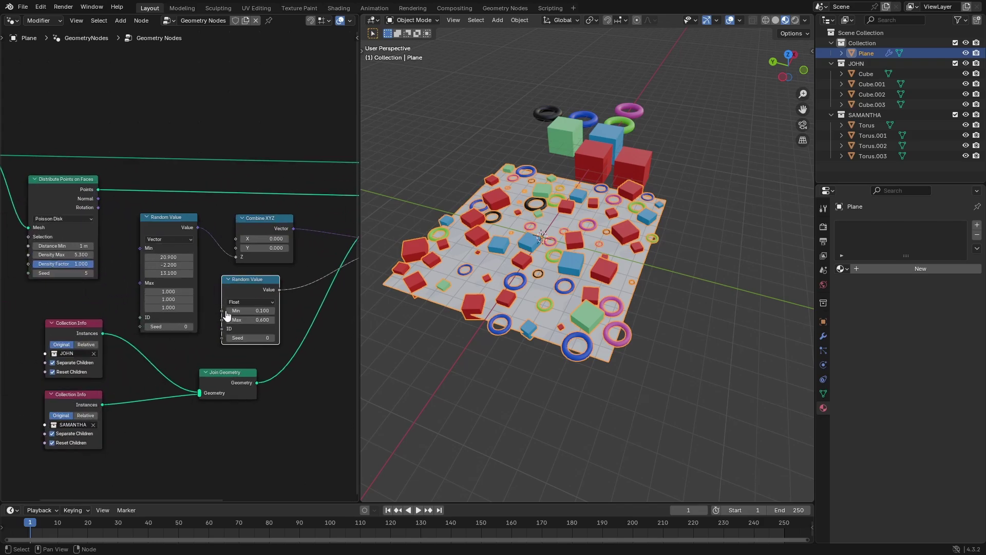
# Step: Give the duplicated red cube its own material with a yellow Base Color
pyautogui.click(641, 175)
pyautogui.click(935, 334)
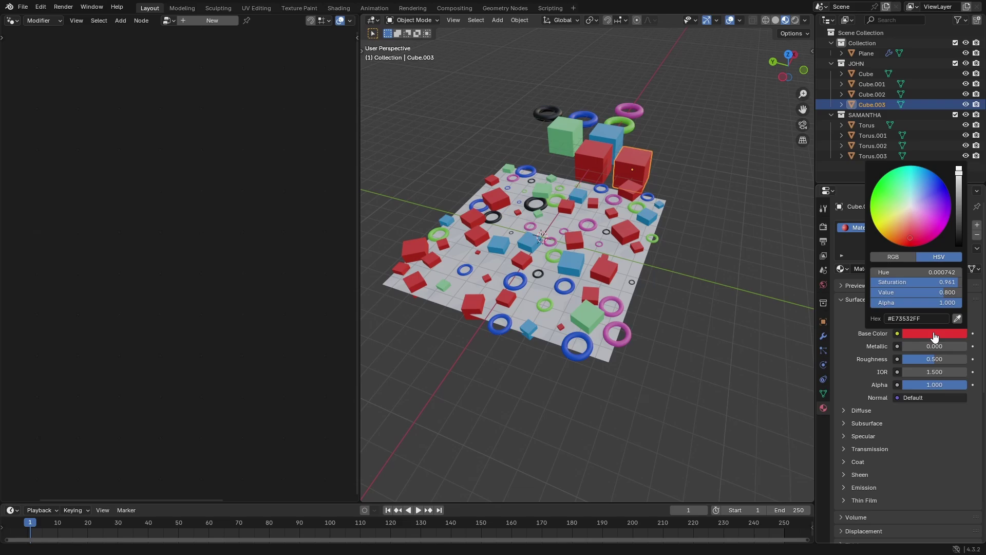
pyautogui.click(892, 225)
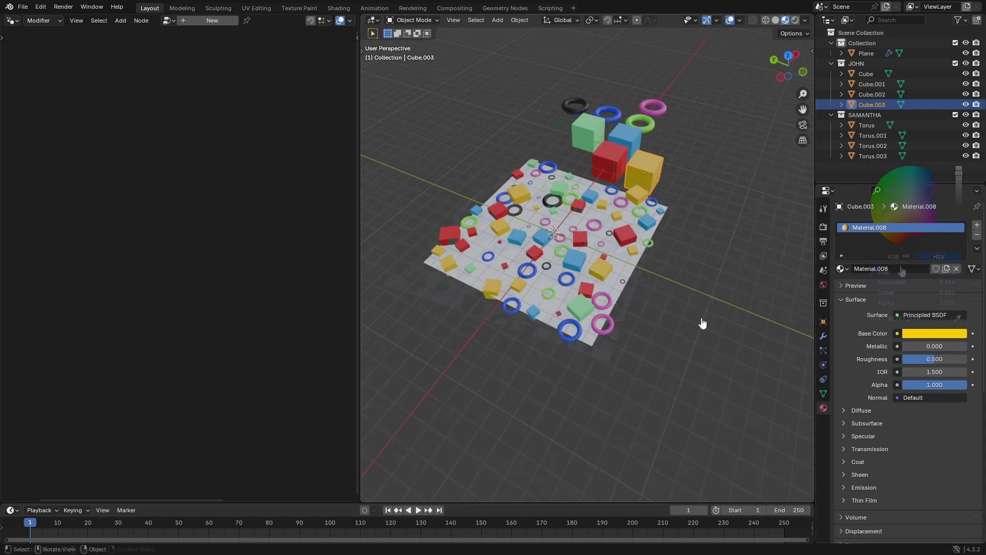